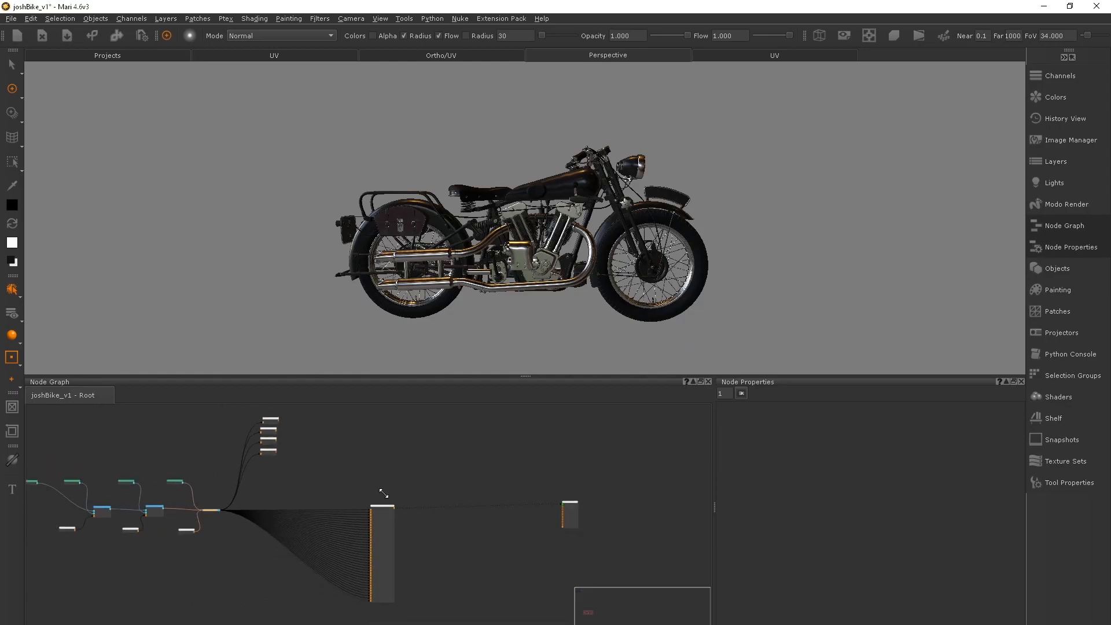
# Step: Import nodes from zb_dirt_dust_rust_oil_Mask_gizmos_v2.mng in the crocodile_lookdev folder into an empty area of the node graph
pyautogui.keyDown('alt'); pyautogui.moveTo(64, 491); pyautogui.dragTo(451, 488, button='middle'); pyautogui.keyUp('alt')
pyautogui.rightClick(246, 461)
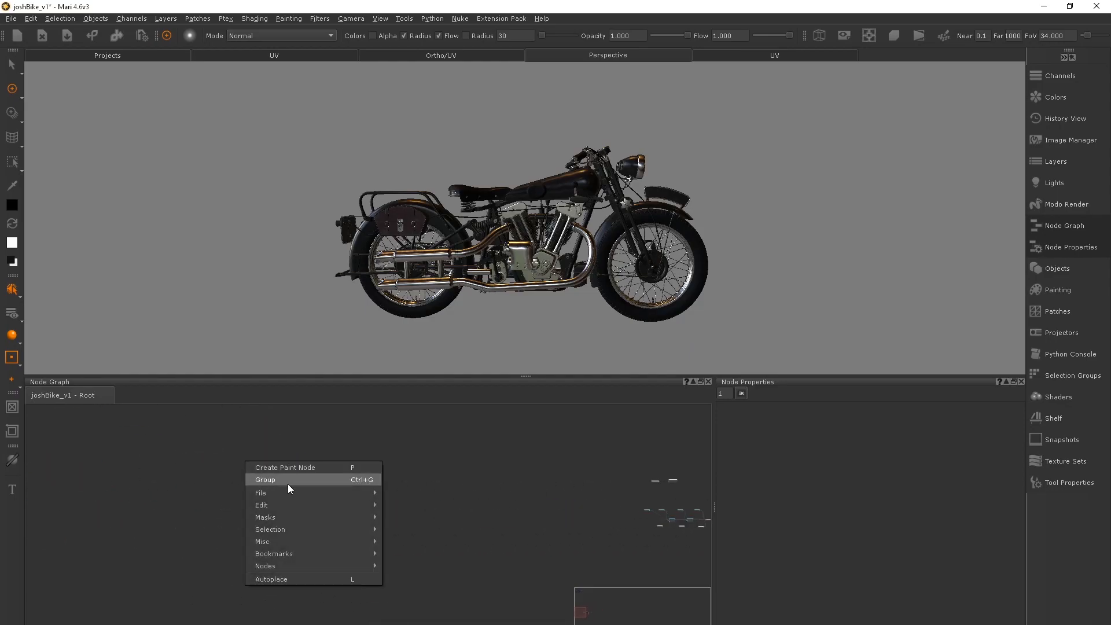
pyautogui.moveTo(312, 493)
pyautogui.click(428, 531)
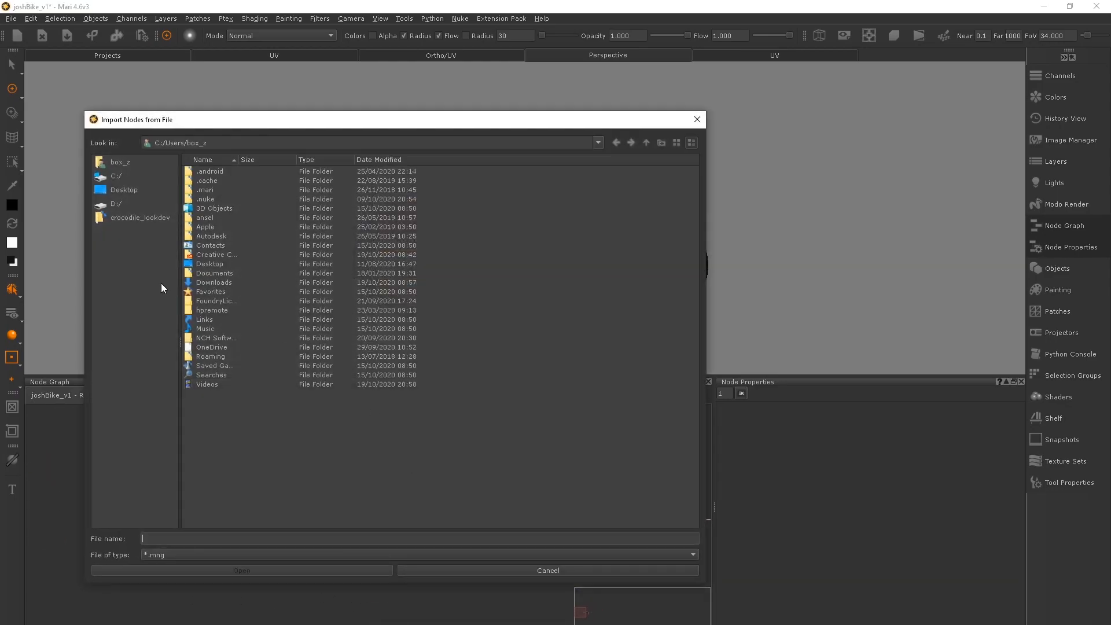
pyautogui.click(128, 218)
pyautogui.click(220, 358)
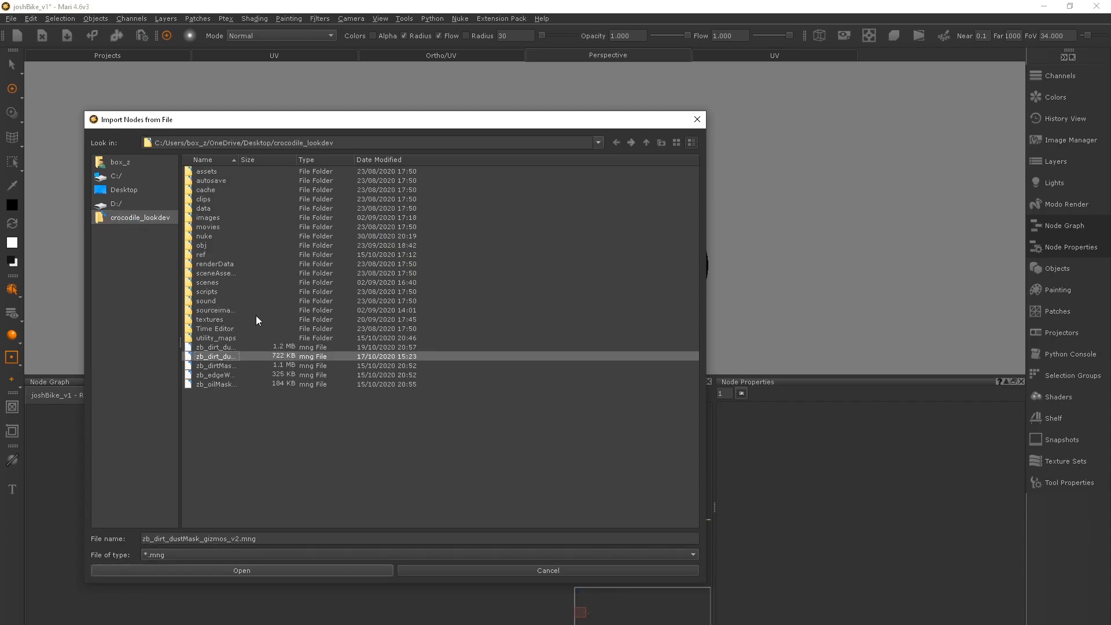
pyautogui.moveTo(237, 157); pyautogui.dragTo(490, 159)
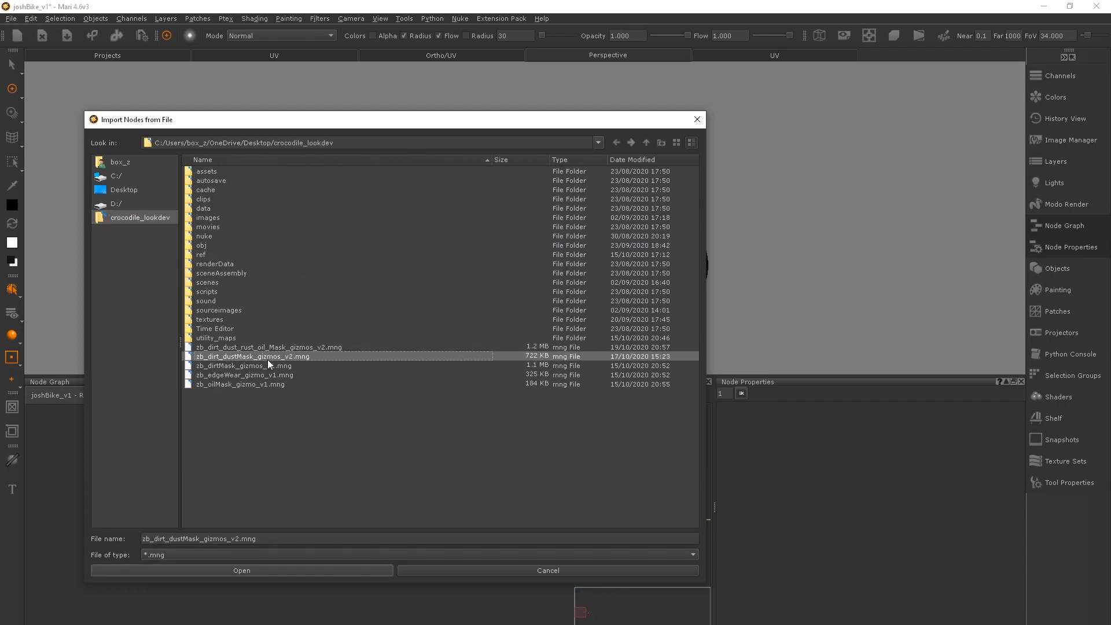
pyautogui.doubleClick(275, 347)
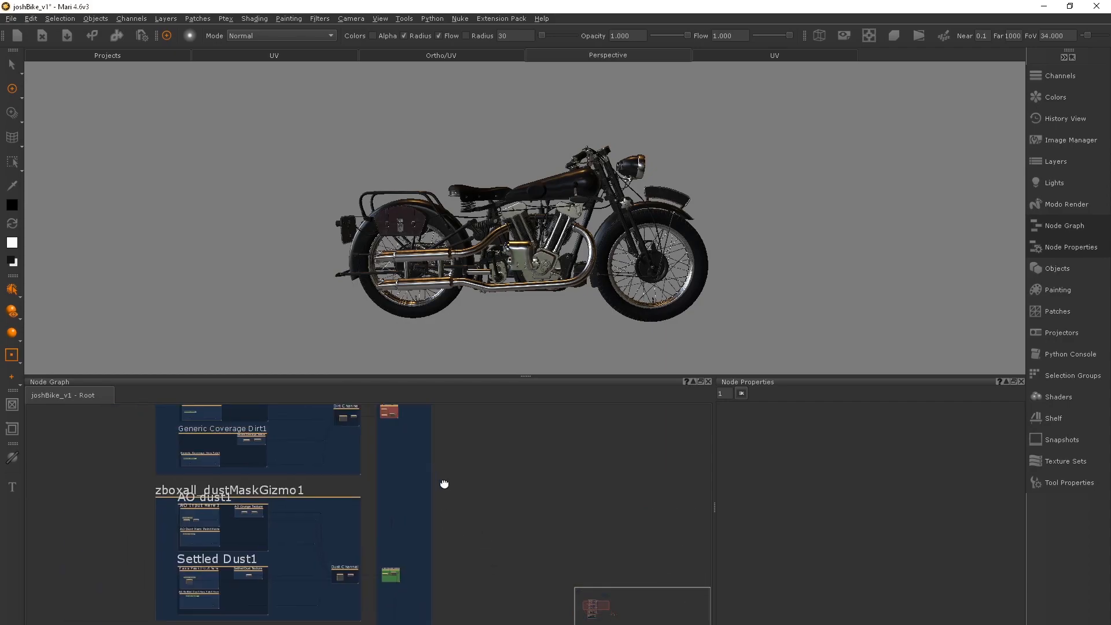
# Step: Import the AO bake image sequence into the AO geo-channel of the joshBike_v1 object
pyautogui.scroll(5, 350, 493)
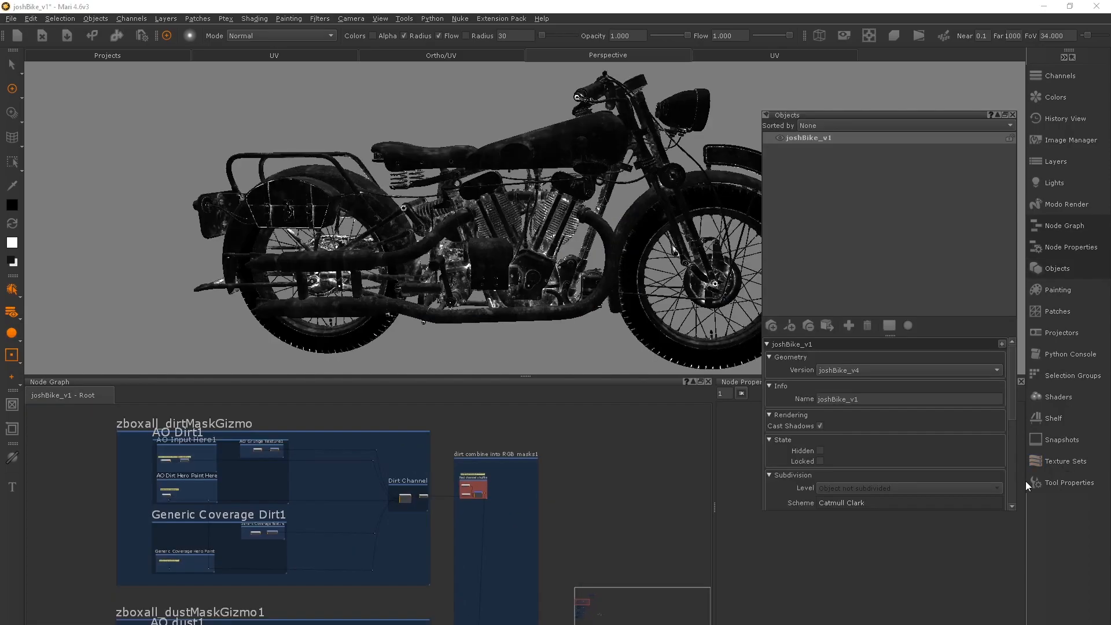
pyautogui.scroll(-5, 788, 387)
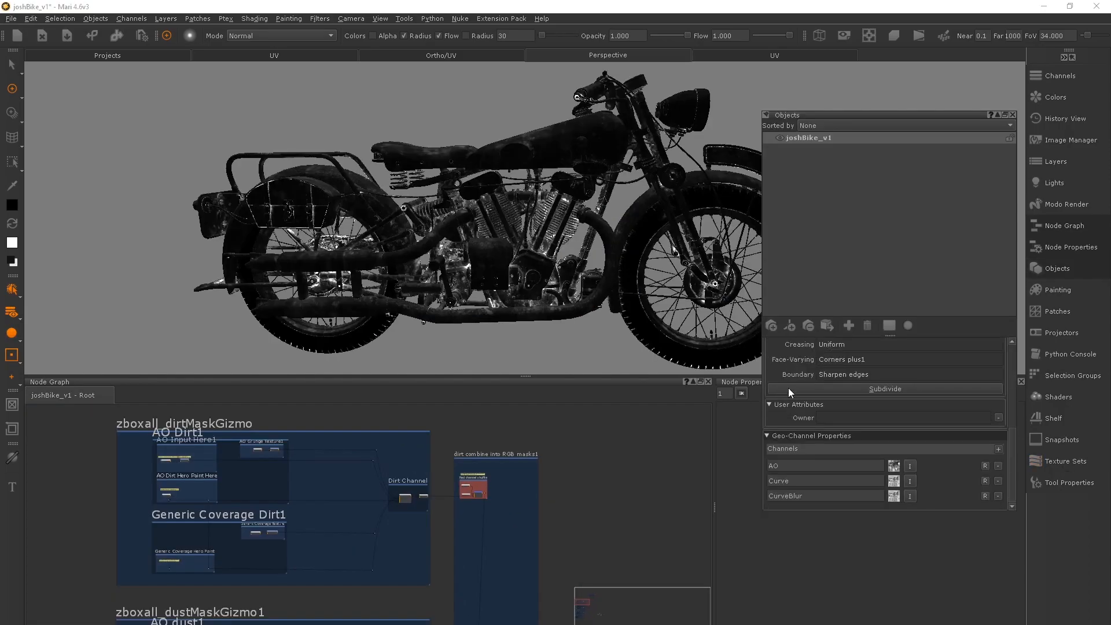
pyautogui.click(998, 449)
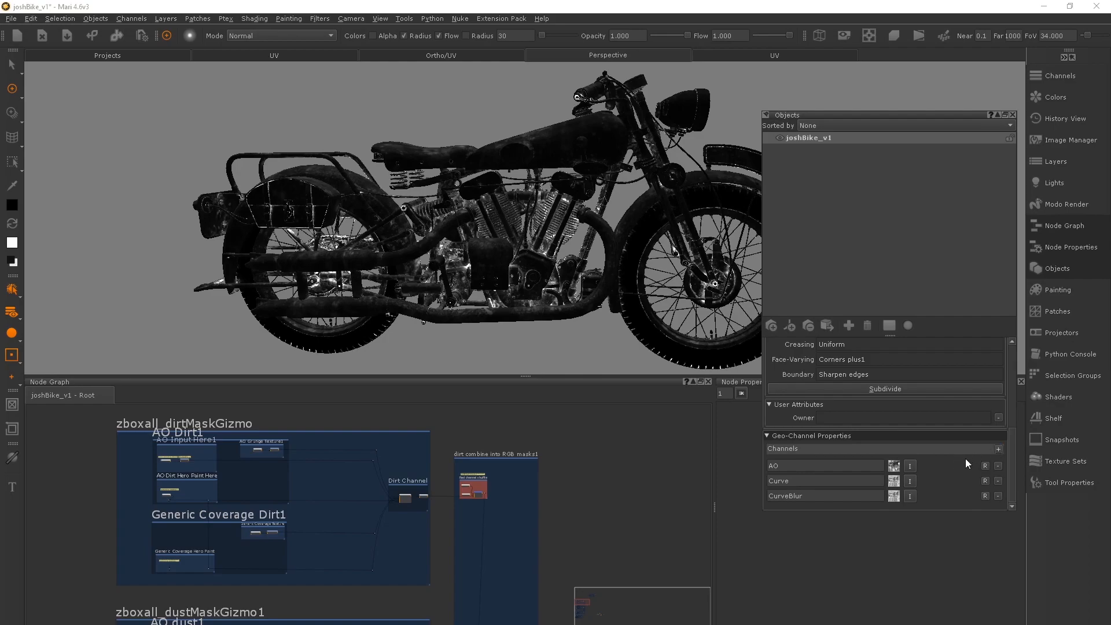
pyautogui.click(998, 495)
pyautogui.click(910, 466)
pyautogui.click(399, 501)
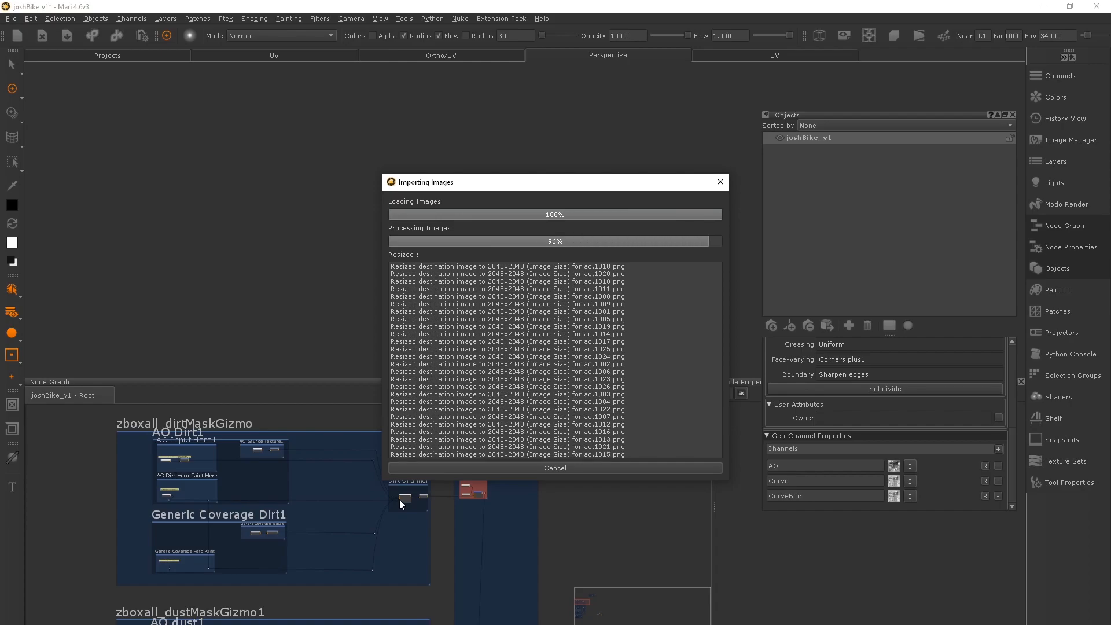
pyautogui.click(532, 345)
# Step: Import the curve.$UDIM.png sequence from the utilityBakes folder into the Curve geo-channel for all patches
pyautogui.click(909, 481)
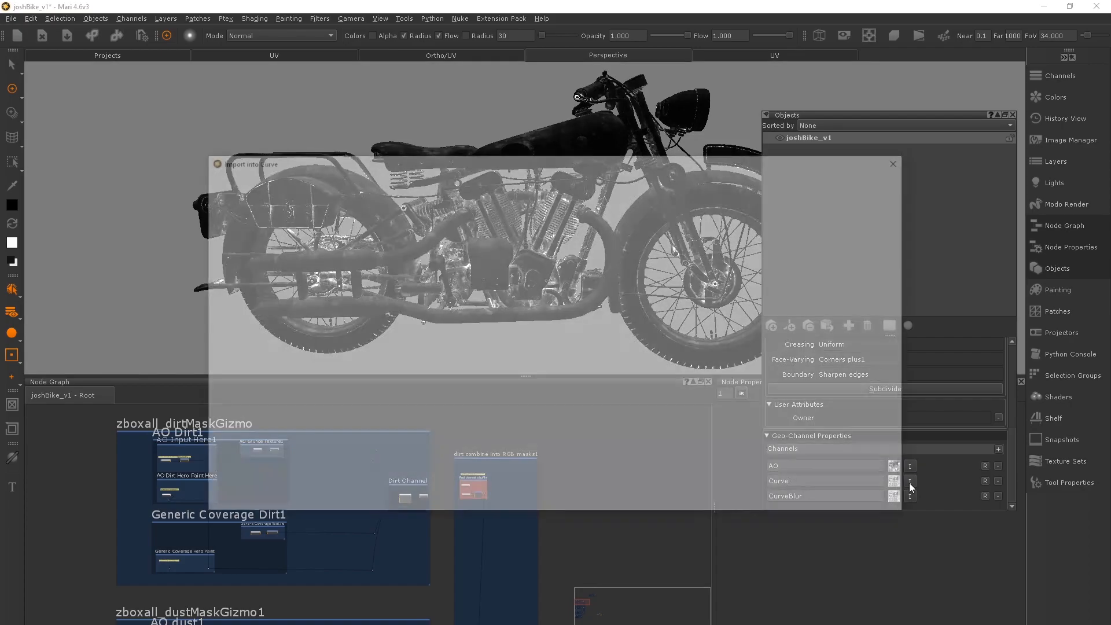
pyautogui.click(246, 332)
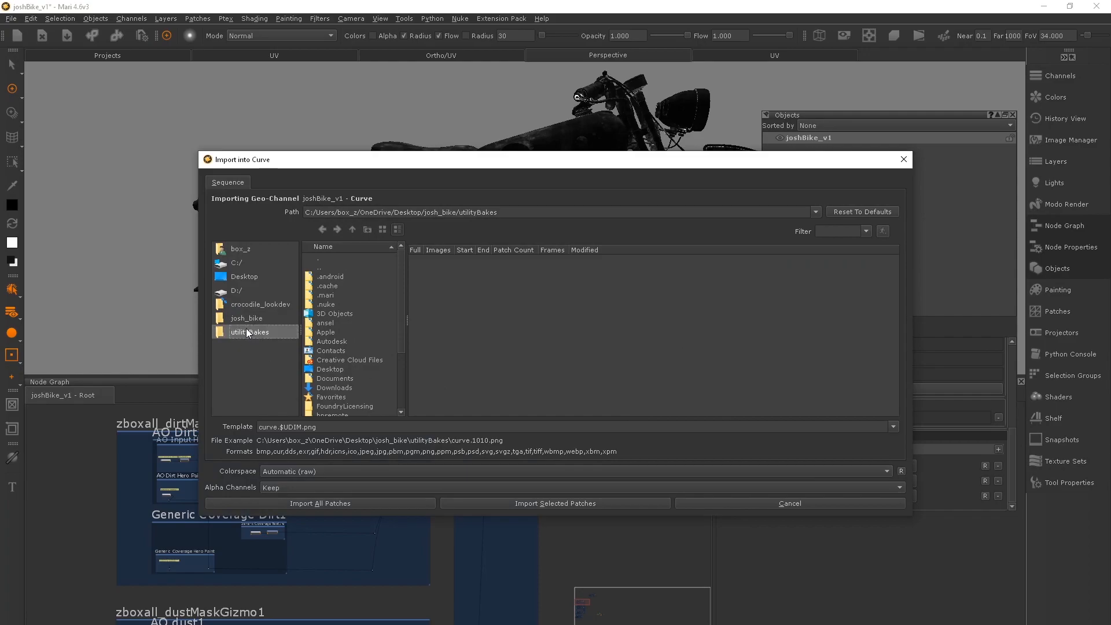
pyautogui.click(378, 501)
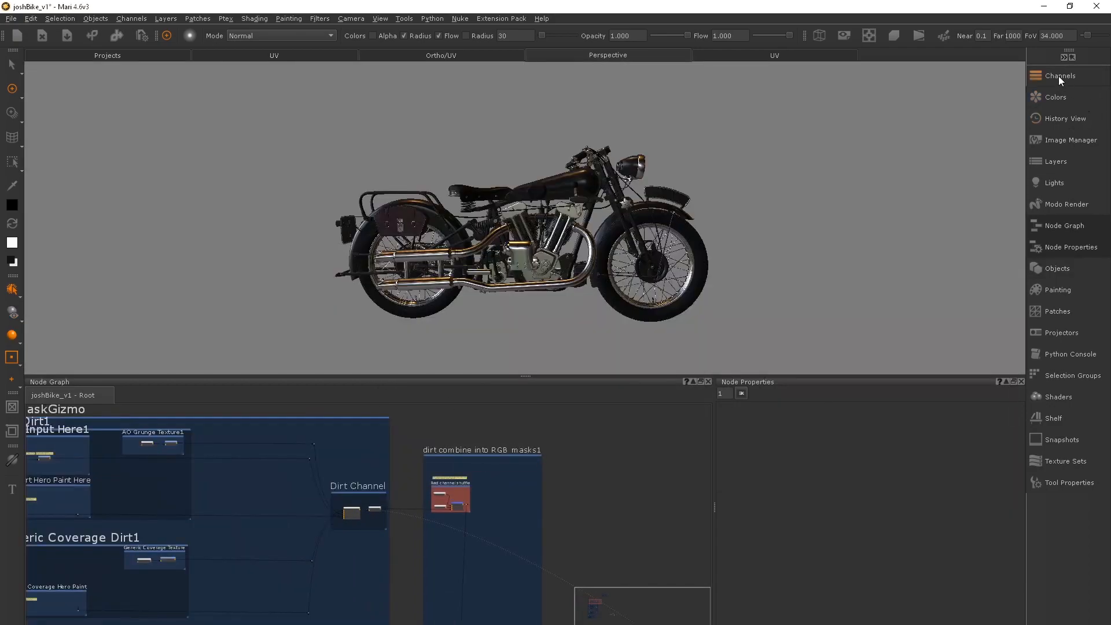
# Step: Display the dirt mask on the motorcycle and set the dirt gizmo's AO Levels Mid to 0.510
pyautogui.click(1061, 78)
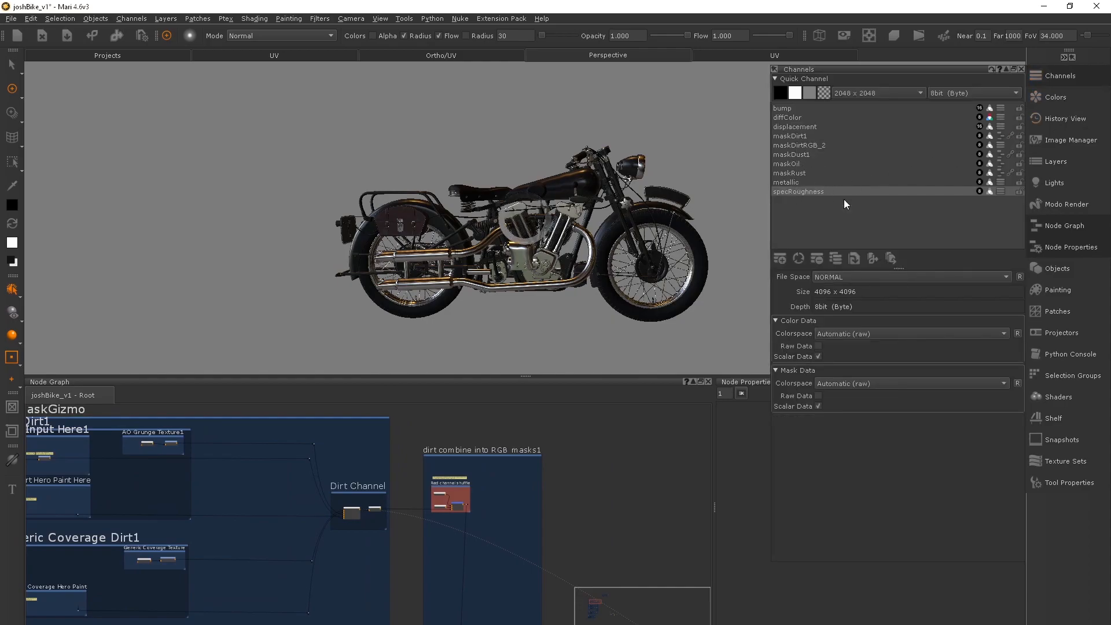
pyautogui.press('v')
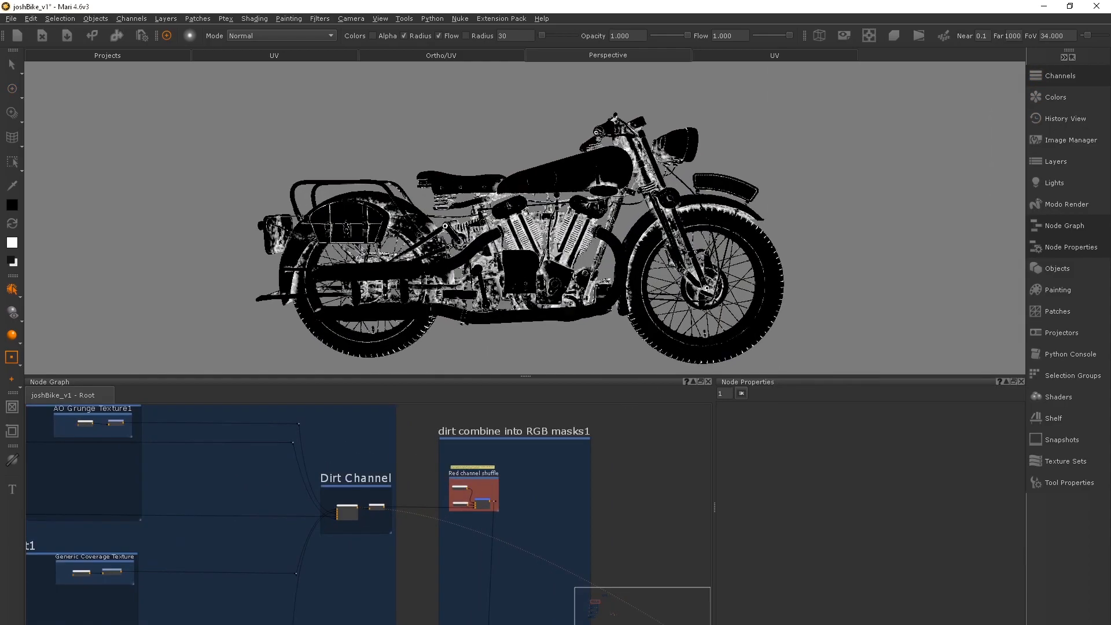
pyautogui.keyDown('alt'); pyautogui.moveTo(469, 372); pyautogui.dragTo(477, 341, button='middle'); pyautogui.keyUp('alt')
pyautogui.click(347, 510)
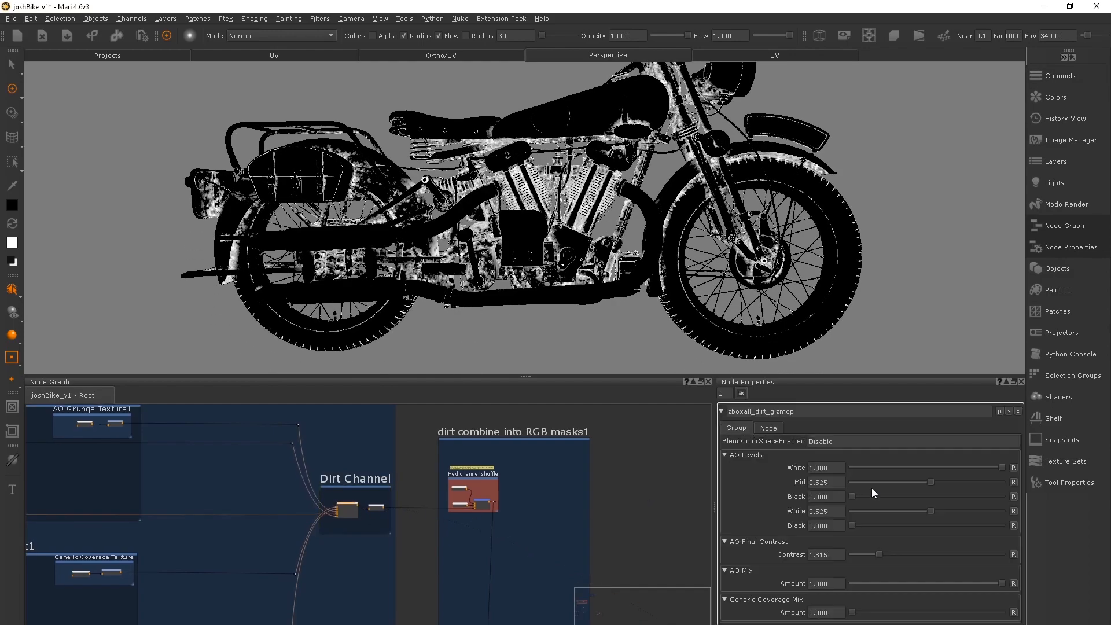
pyautogui.moveTo(929, 481)
pyautogui.mouseDown()
pyautogui.moveTo(911, 481)
pyautogui.moveTo(926, 480)
pyautogui.mouseUp()
# Step: Set the AO Levels Mid of the dust gizmo in the Dust Channel to 0.422
pyautogui.moveTo(462, 509)
pyautogui.mouseDown(button='middle')
pyautogui.moveTo(473, 433)
pyautogui.moveTo(449, 536)
pyautogui.moveTo(460, 519)
pyautogui.mouseUp(button='middle')
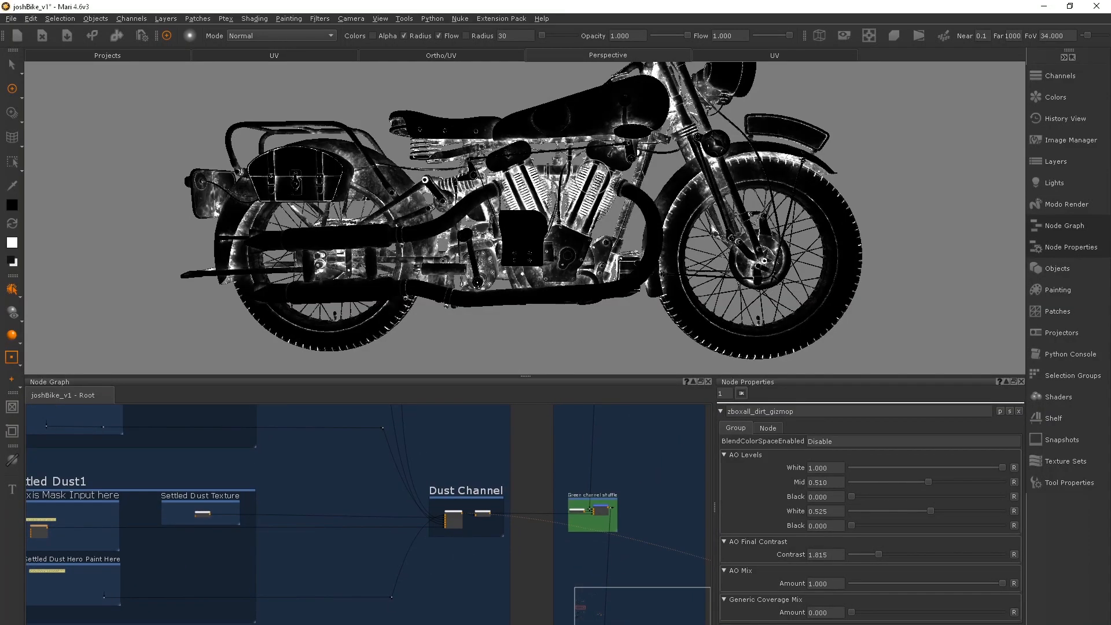
pyautogui.click(453, 519)
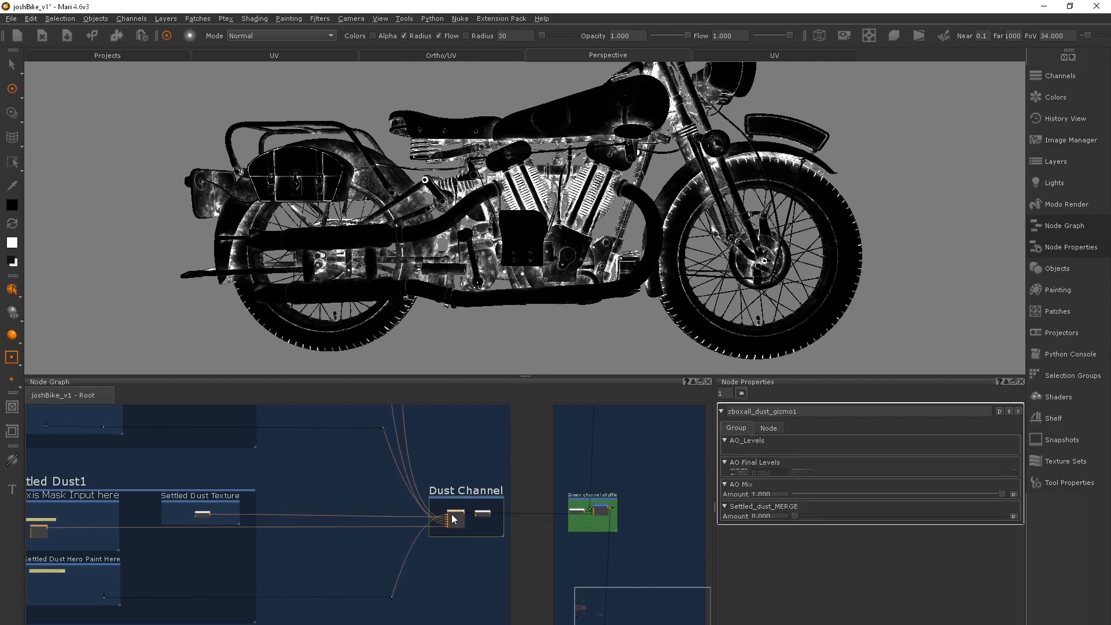
pyautogui.moveTo(882, 466)
pyautogui.mouseDown()
pyautogui.moveTo(909, 467)
pyautogui.moveTo(878, 467)
pyautogui.mouseUp()
pyautogui.keyDown('alt'); pyautogui.moveTo(535, 120); pyautogui.dragTo(532, 227, button='middle'); pyautogui.keyUp('alt')
pyautogui.keyDown('alt'); pyautogui.moveTo(533, 228); pyautogui.dragTo(569, 269); pyautogui.keyUp('alt')
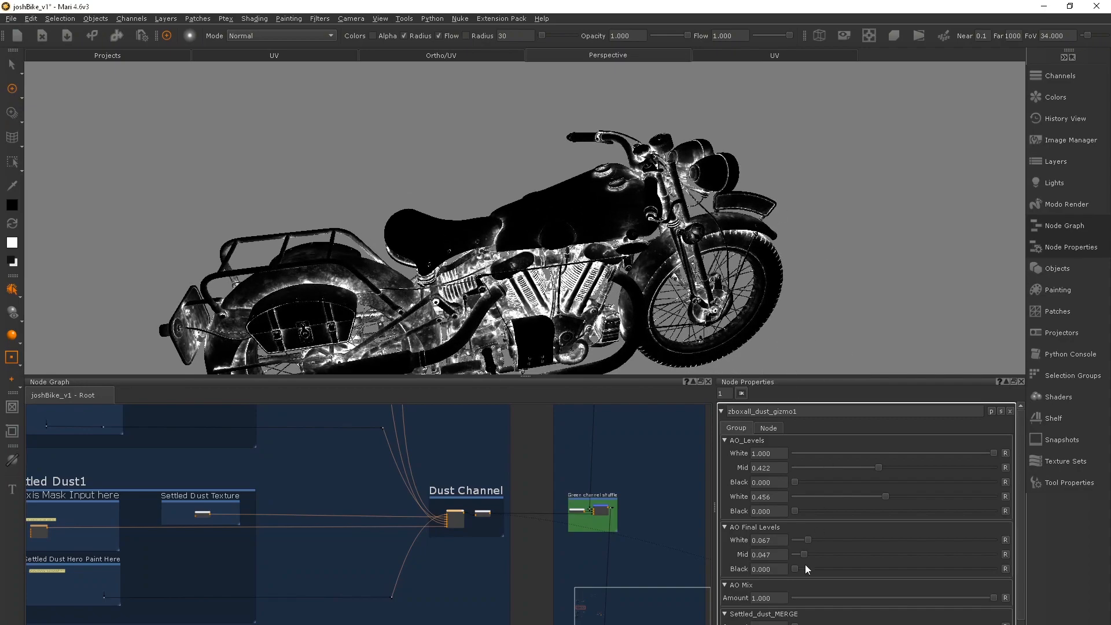
# Step: Raise the dust gizmo's Settled_dust_MERGE amount and check the dust coverage on the tank and seat
pyautogui.moveTo(800, 623); pyautogui.dragTo(893, 622)
pyautogui.keyDown('alt'); pyautogui.moveTo(583, 233); pyautogui.dragTo(538, 188, button='middle'); pyautogui.keyUp('alt')
pyautogui.keyDown('alt'); pyautogui.moveTo(539, 189); pyautogui.dragTo(596, 156, button='right'); pyautogui.keyUp('alt')
pyautogui.keyDown('alt'); pyautogui.moveTo(596, 156); pyautogui.dragTo(585, 235, button='middle'); pyautogui.keyUp('alt')
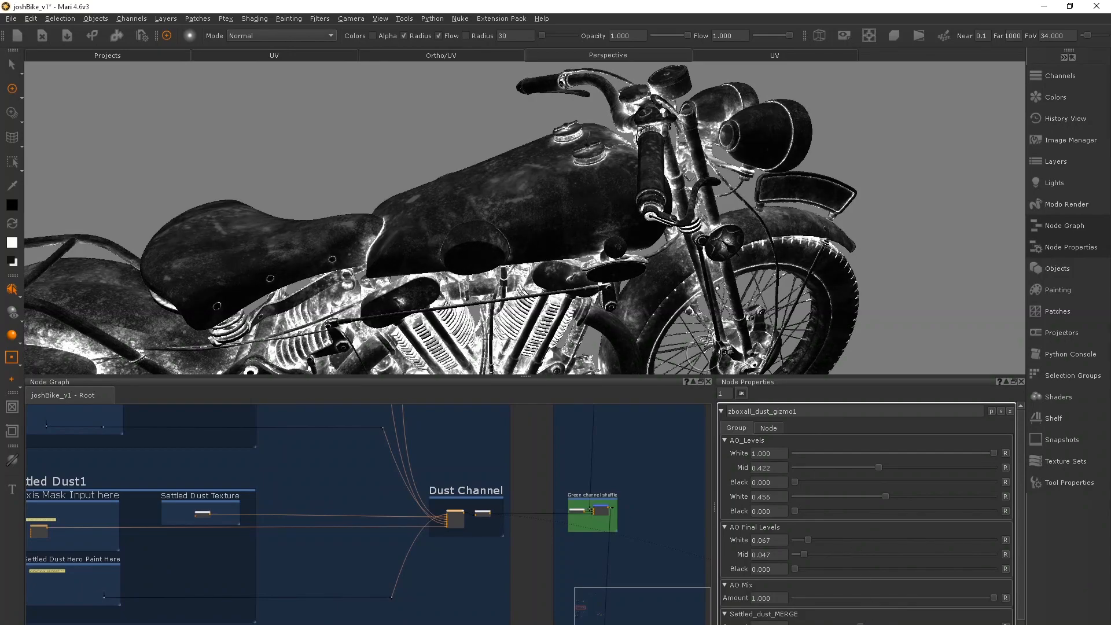
pyautogui.keyDown('alt'); pyautogui.moveTo(717, 188); pyautogui.dragTo(538, 222, button='right'); pyautogui.keyUp('alt')
pyautogui.keyDown('alt'); pyautogui.moveTo(538, 223); pyautogui.dragTo(544, 164); pyautogui.keyUp('alt')
pyautogui.keyDown('alt'); pyautogui.moveTo(544, 164); pyautogui.dragTo(569, 110, button='middle'); pyautogui.keyUp('alt')
# Step: Open the rust gizmo in the Rust Channel and set its AO Levels Mid to 0.785
pyautogui.moveTo(461, 607); pyautogui.dragTo(498, 476, button='middle')
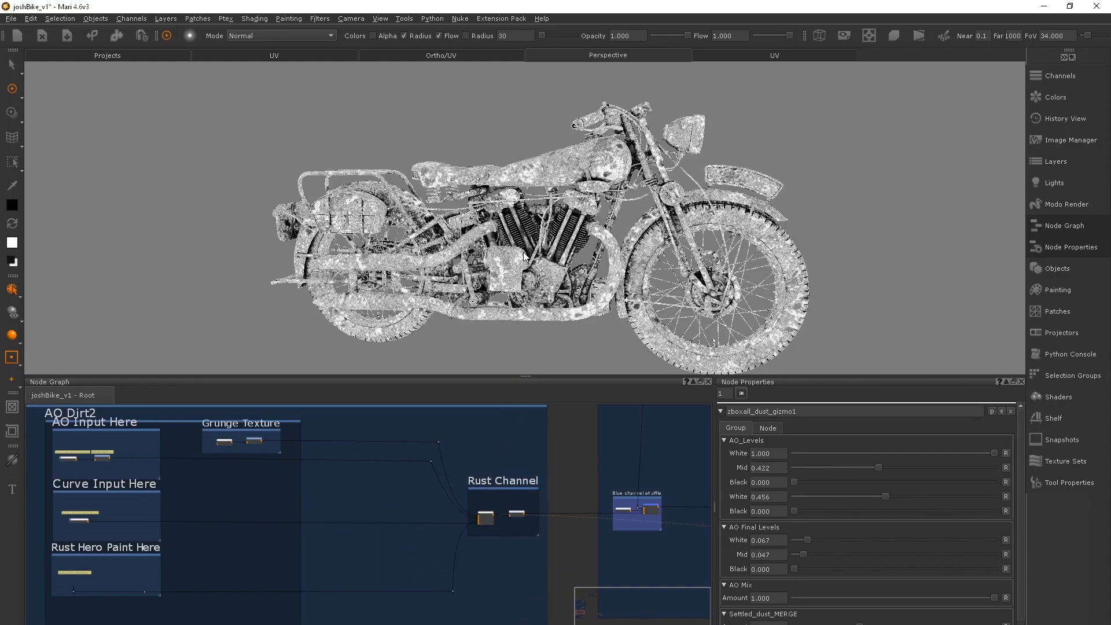
pyautogui.click(484, 517)
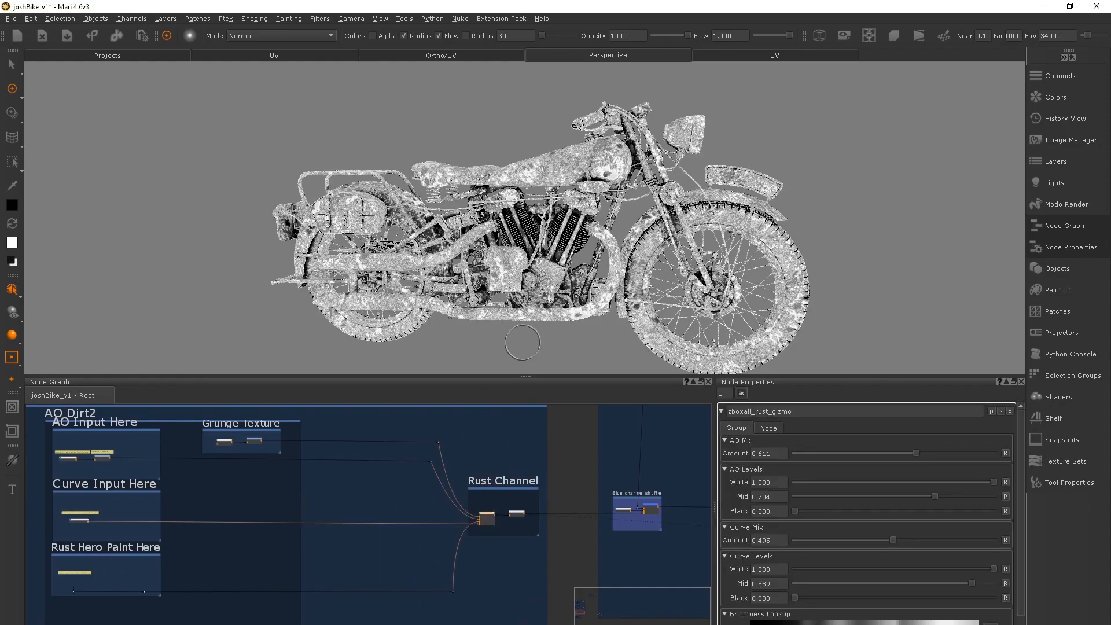
pyautogui.keyDown('alt'); pyautogui.moveTo(361, 271); pyautogui.dragTo(487, 219, button='middle'); pyautogui.keyUp('alt')
pyautogui.keyDown('alt'); pyautogui.moveTo(487, 220); pyautogui.dragTo(621, 277, button='right'); pyautogui.keyUp('alt')
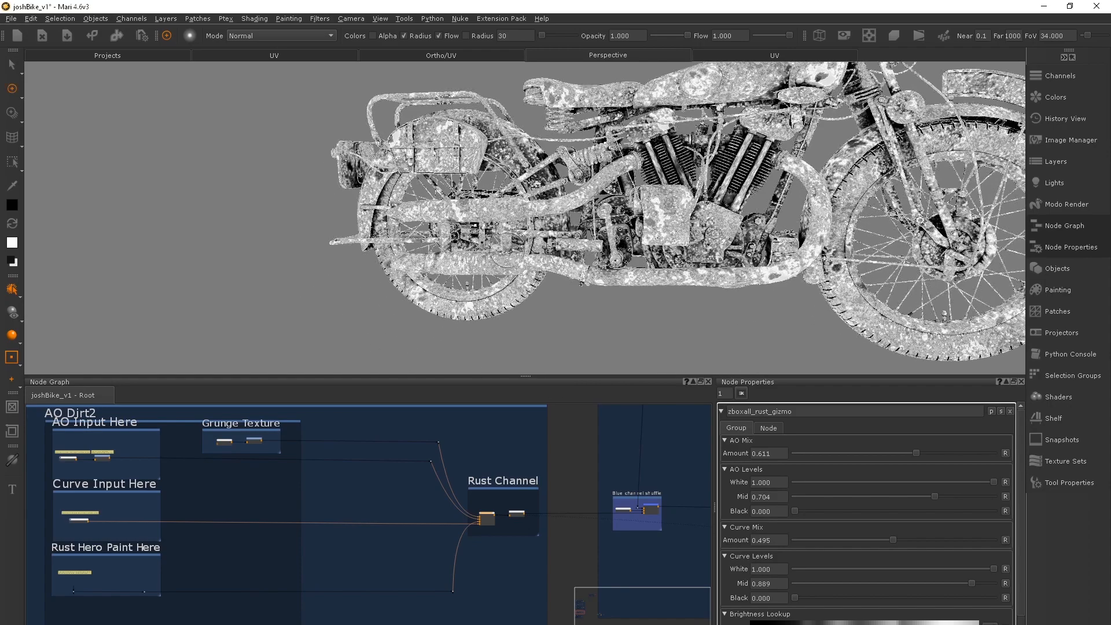
pyautogui.moveTo(933, 495); pyautogui.dragTo(950, 495)
# Step: Delete the second node under AO Input Here in the rust mask network
pyautogui.moveTo(387, 471)
pyautogui.mouseDown(button='middle')
pyautogui.moveTo(484, 503)
pyautogui.moveTo(529, 497)
pyautogui.mouseUp(button='middle')
pyautogui.click(344, 481)
pyautogui.press('Delete')
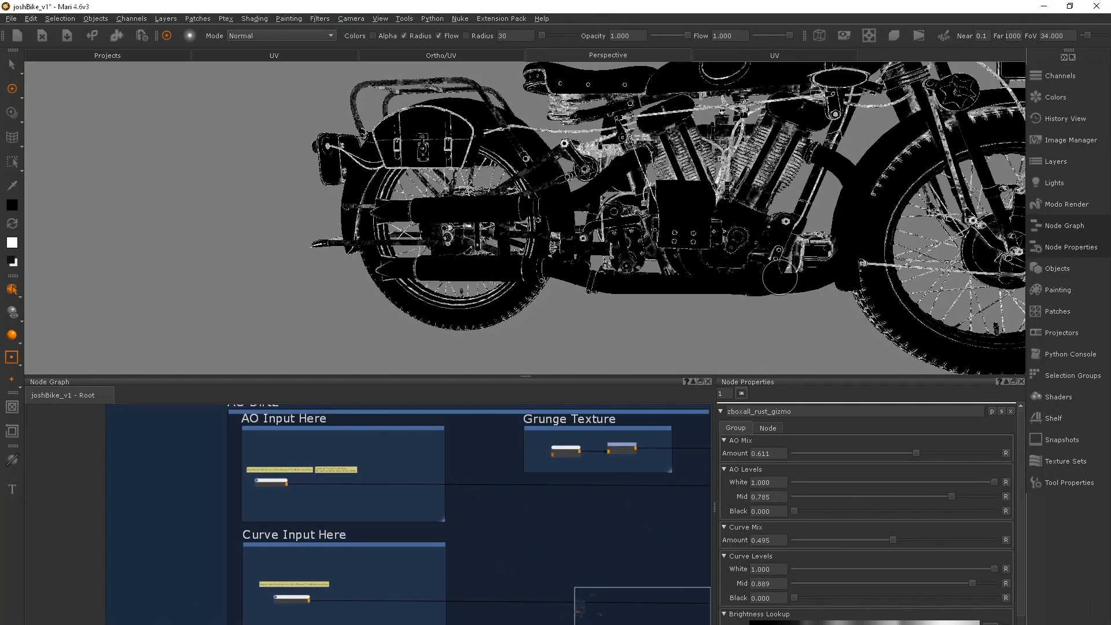
# Step: Set the rust gizmo's AO Levels Mid to 0.650, then refine it to 0.711 against the engine area
pyautogui.moveTo(951, 497); pyautogui.dragTo(921, 495)
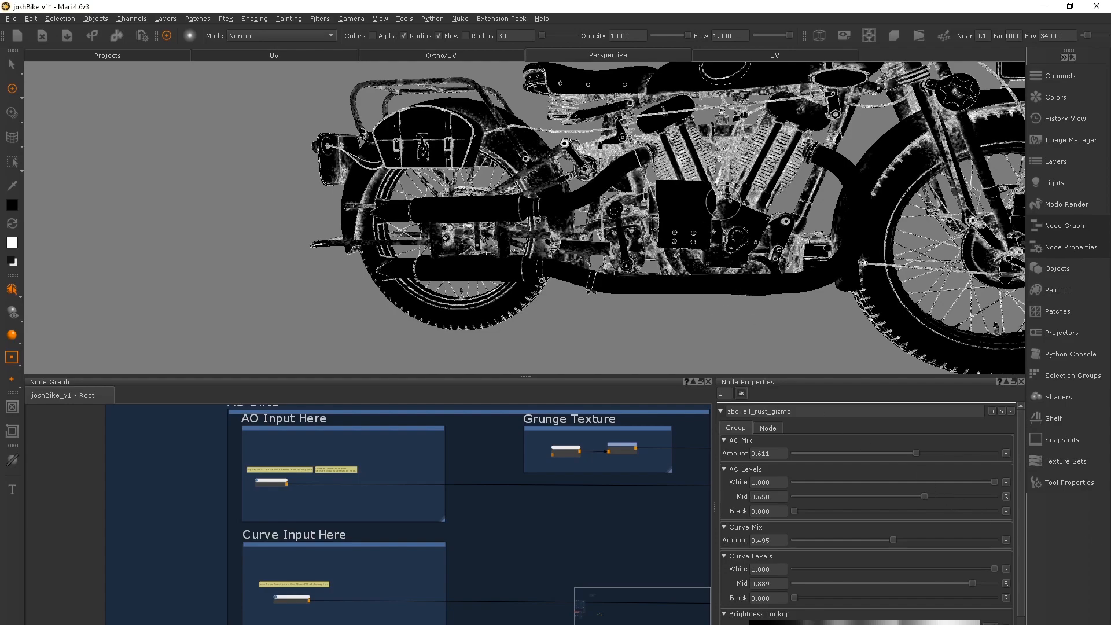
pyautogui.keyDown('alt'); pyautogui.moveTo(859, 224); pyautogui.dragTo(538, 203, button='middle'); pyautogui.keyUp('alt')
pyautogui.keyDown('alt'); pyautogui.moveTo(538, 203); pyautogui.dragTo(548, 198, button='right'); pyautogui.keyUp('alt')
pyautogui.keyDown('alt'); pyautogui.moveTo(549, 198); pyautogui.dragTo(373, 169, button='middle'); pyautogui.keyUp('alt')
pyautogui.keyDown('alt'); pyautogui.moveTo(374, 168); pyautogui.dragTo(439, 174, button='right'); pyautogui.keyUp('alt')
pyautogui.moveTo(923, 496); pyautogui.dragTo(935, 495)
# Step: Examine the rust mask coverage from all around the motorcycle
pyautogui.keyDown('alt'); pyautogui.moveTo(770, 249); pyautogui.dragTo(173, 182, button='right'); pyautogui.keyUp('alt')
pyautogui.keyDown('alt'); pyautogui.moveTo(173, 182); pyautogui.dragTo(486, 210, button='middle'); pyautogui.keyUp('alt')
pyautogui.keyDown('alt'); pyautogui.moveTo(486, 210); pyautogui.dragTo(607, 213, button='right'); pyautogui.keyUp('alt')
pyautogui.keyDown('alt'); pyautogui.moveTo(445, 211); pyautogui.dragTo(838, 210); pyautogui.keyUp('alt')
pyautogui.keyDown('alt'); pyautogui.moveTo(174, 178); pyautogui.dragTo(492, 203, button='right'); pyautogui.keyUp('alt')
pyautogui.keyDown('alt'); pyautogui.moveTo(601, 217); pyautogui.dragTo(715, 223); pyautogui.keyUp('alt')
pyautogui.keyDown('alt'); pyautogui.moveTo(715, 223); pyautogui.dragTo(521, 225, button='right'); pyautogui.keyUp('alt')
pyautogui.keyDown('alt'); pyautogui.moveTo(607, 226); pyautogui.dragTo(313, 225); pyautogui.keyUp('alt')
pyautogui.keyDown('alt'); pyautogui.moveTo(533, 220); pyautogui.dragTo(335, 212, button='right'); pyautogui.keyUp('alt')
pyautogui.keyDown('alt'); pyautogui.moveTo(536, 230); pyautogui.dragTo(382, 236); pyautogui.keyUp('alt')
# Step: Add a black 4096 x 4096, 8-bit paint node under "Paint where you want oil here" and connect it to the dot
pyautogui.moveTo(528, 568); pyautogui.dragTo(465, 477, button='middle')
pyautogui.keyDown('alt'); pyautogui.moveTo(368, 514); pyautogui.dragTo(260, 483, button='right'); pyautogui.keyUp('alt')
pyautogui.moveTo(456, 552); pyautogui.dragTo(404, 459, button='middle')
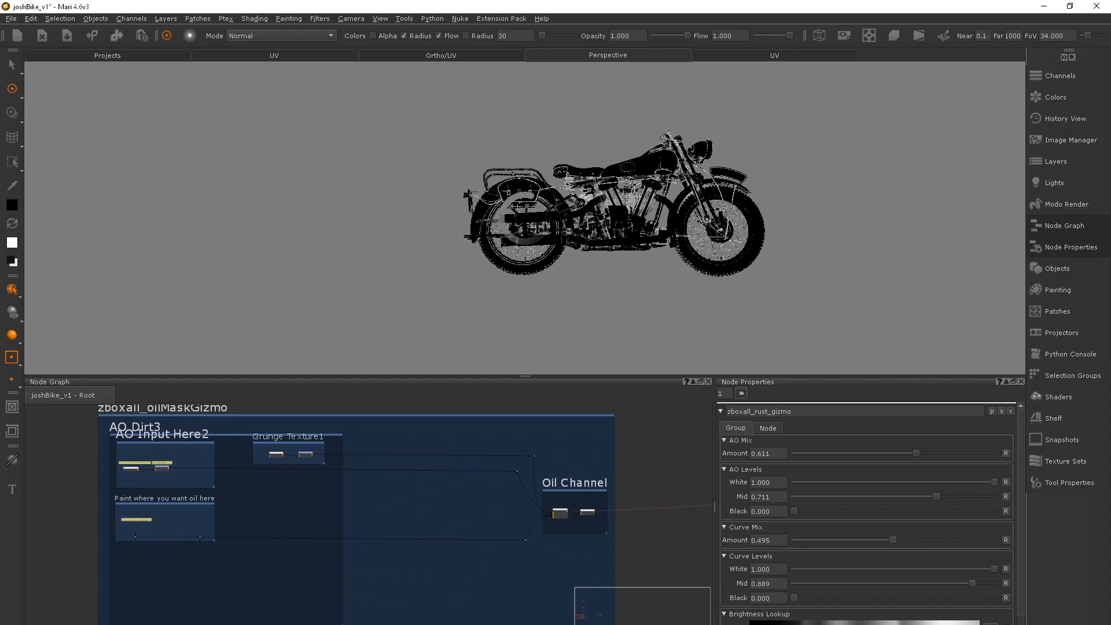
pyautogui.moveTo(160, 504); pyautogui.dragTo(298, 491, button='middle')
pyautogui.keyDown('alt'); pyautogui.moveTo(222, 503); pyautogui.dragTo(334, 502, button='right'); pyautogui.keyUp('alt')
pyautogui.moveTo(340, 502); pyautogui.dragTo(533, 503, button='middle')
pyautogui.keyDown('alt'); pyautogui.moveTo(566, 509); pyautogui.dragTo(639, 519, button='right'); pyautogui.keyUp('alt')
pyautogui.press('p')
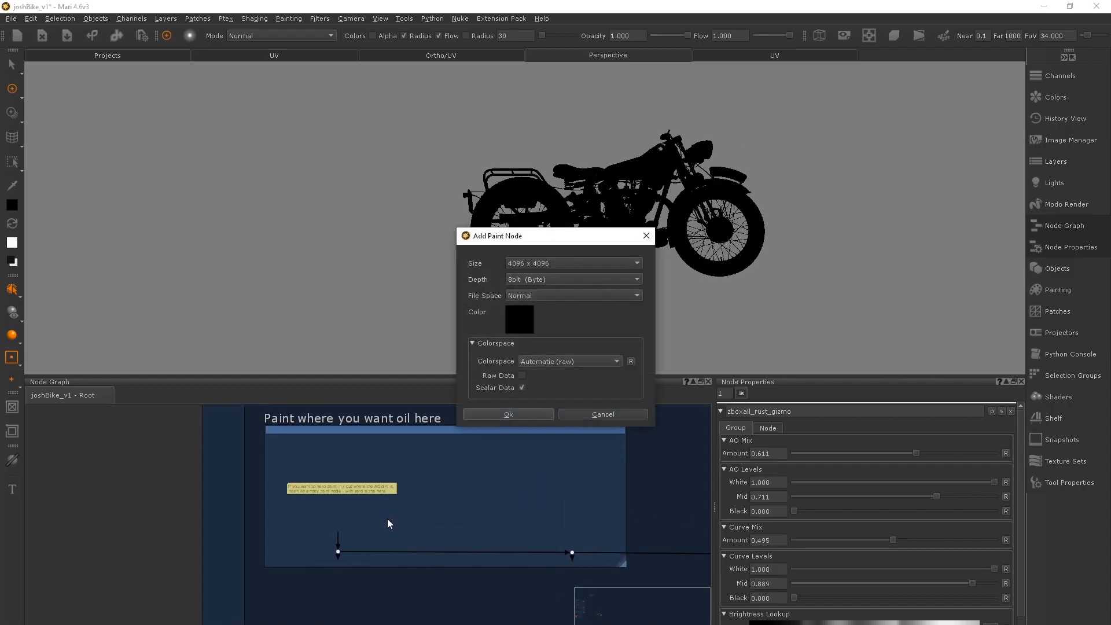
pyautogui.click(508, 415)
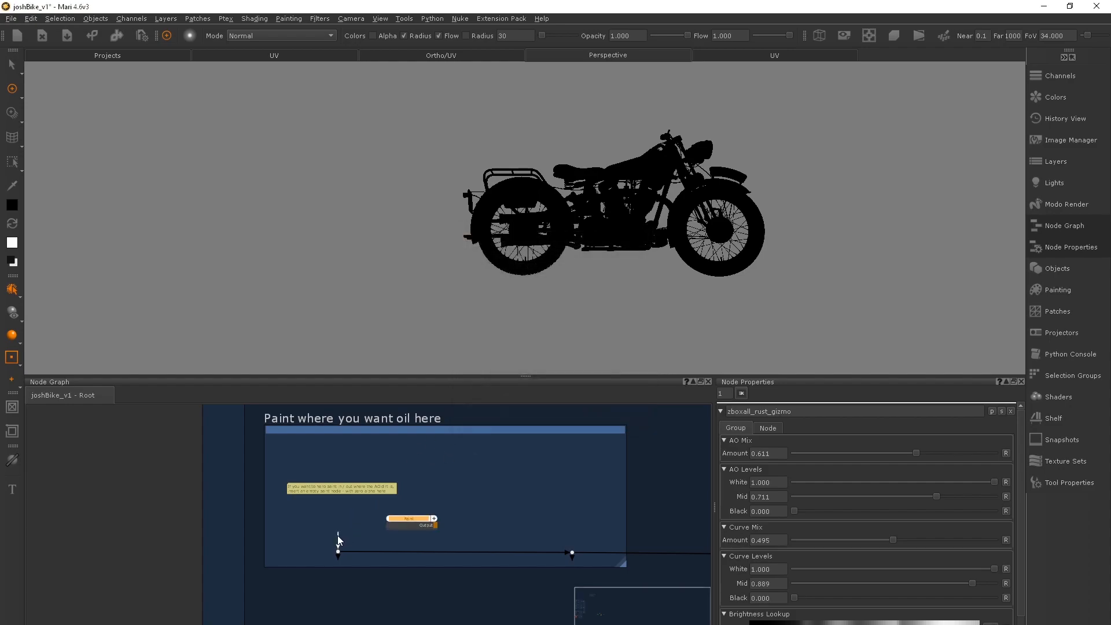
pyautogui.moveTo(404, 524)
pyautogui.mouseDown()
pyautogui.moveTo(313, 516)
pyautogui.moveTo(344, 522)
pyautogui.mouseUp()
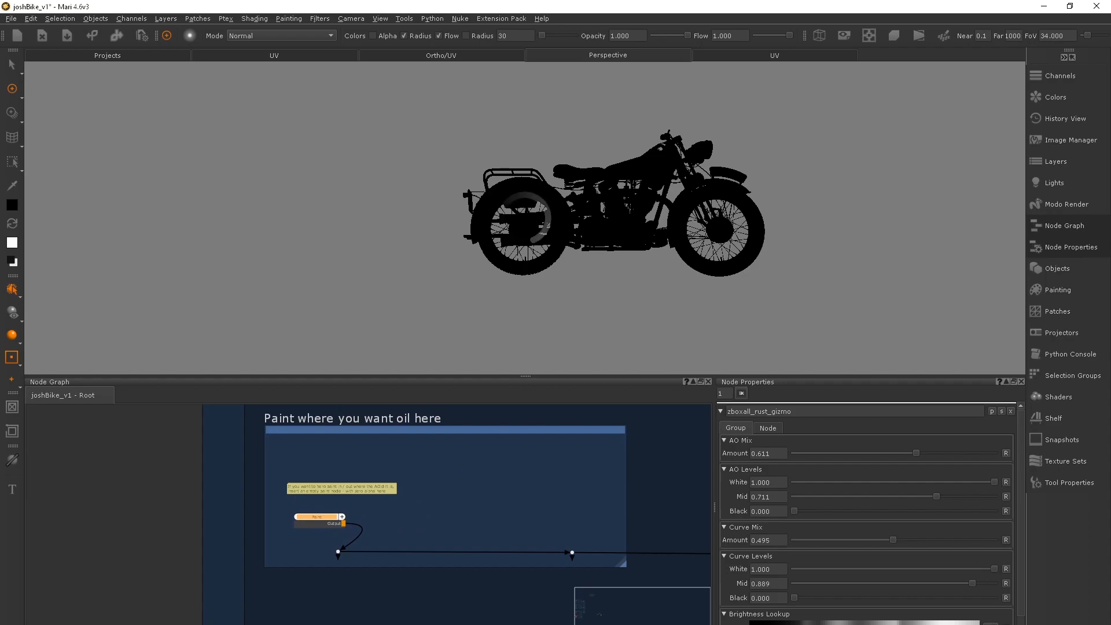
# Step: Switch the motorcycle view to full lighting and lower the Current Channel shader's Specular
pyautogui.press('h')
pyautogui.click(534, 216)
pyautogui.click(587, 247)
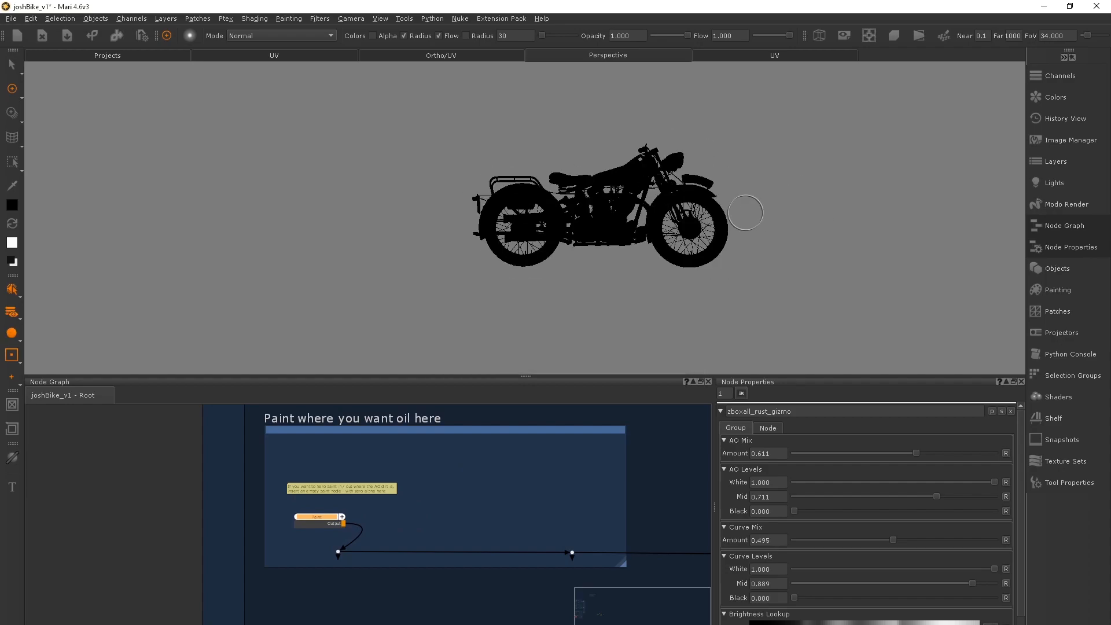
pyautogui.keyDown('alt'); pyautogui.moveTo(586, 224); pyautogui.dragTo(501, 236, button='middle'); pyautogui.keyUp('alt')
pyautogui.scroll(3, 500, 231)
pyautogui.press('F6')
pyautogui.keyDown('alt'); pyautogui.moveTo(520, 212); pyautogui.dragTo(500, 218); pyautogui.keyUp('alt')
pyautogui.keyDown('alt'); pyautogui.moveTo(501, 219); pyautogui.dragTo(503, 212, button='middle'); pyautogui.keyUp('alt')
pyautogui.scroll(3, 503, 212)
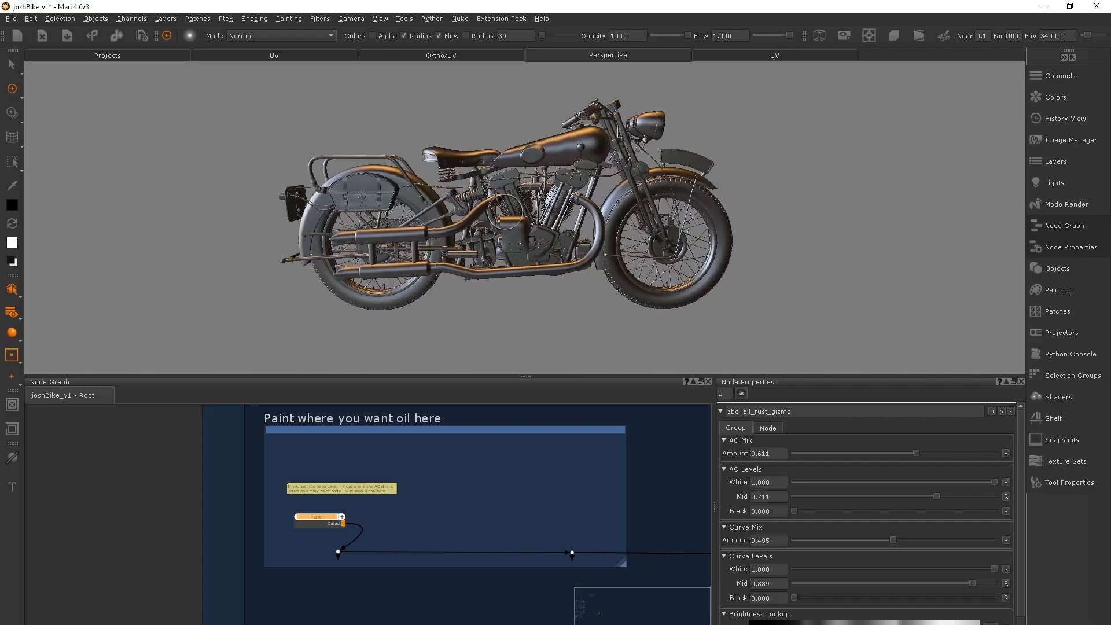
pyautogui.keyDown('alt'); pyautogui.moveTo(503, 212); pyautogui.dragTo(491, 212); pyautogui.keyUp('alt')
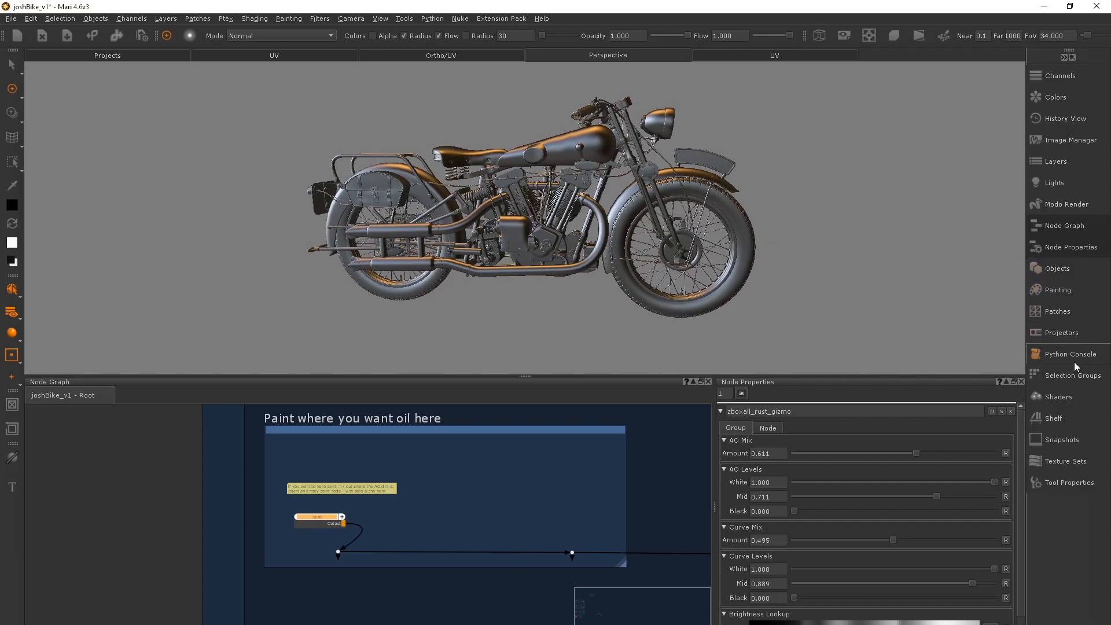
pyautogui.click(1066, 399)
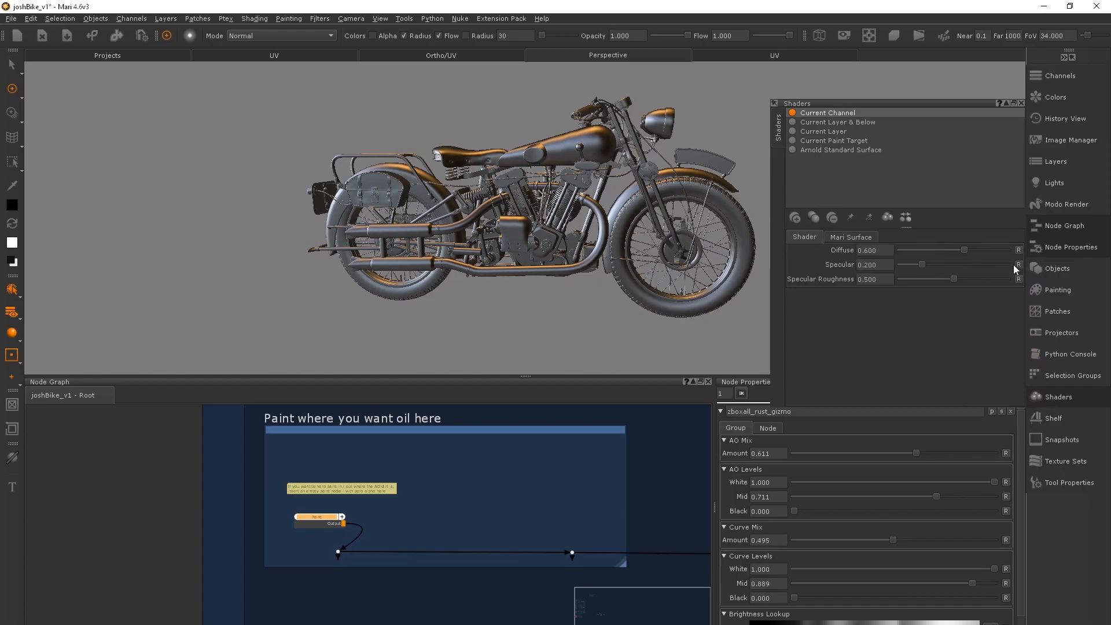
pyautogui.moveTo(919, 263); pyautogui.dragTo(908, 265)
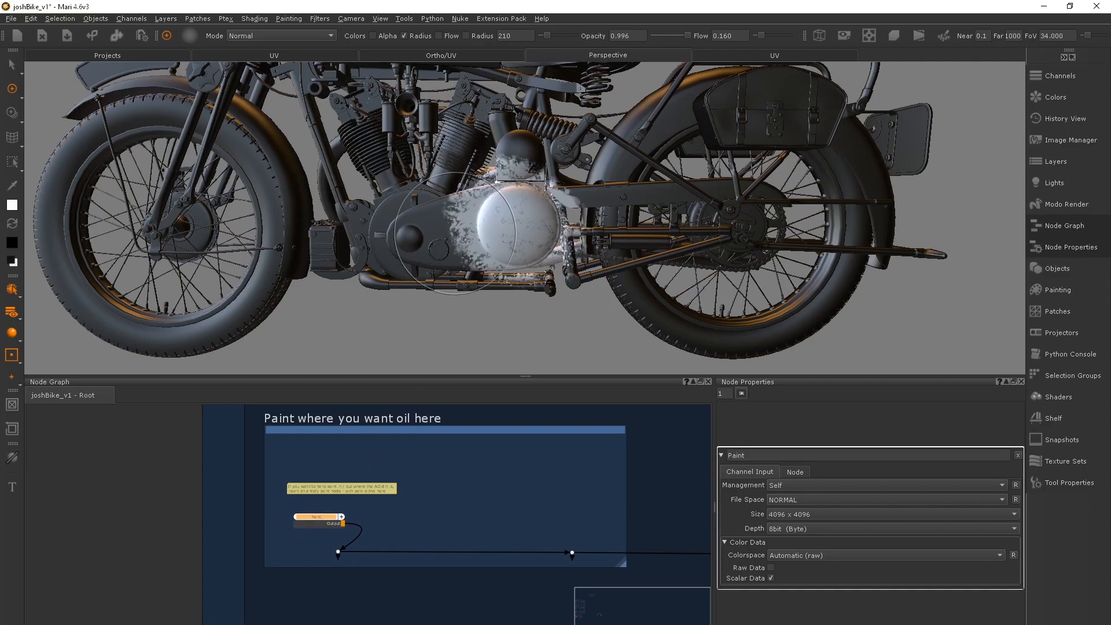
# Step: Paint oil in white over the engine's side cover and back to the rear wheel hub, switching to flat lighting
pyautogui.moveTo(432, 234); pyautogui.dragTo(357, 261)
pyautogui.press('F1')
pyautogui.moveTo(523, 223)
pyautogui.mouseDown()
pyautogui.moveTo(543, 226)
pyautogui.moveTo(417, 217)
pyautogui.moveTo(526, 206)
pyautogui.moveTo(605, 214)
pyautogui.mouseUp()
pyautogui.press('x')
pyautogui.press('x')
pyautogui.moveTo(604, 214)
pyautogui.mouseDown()
pyautogui.moveTo(702, 213)
pyautogui.moveTo(654, 272)
pyautogui.moveTo(584, 217)
pyautogui.moveTo(660, 182)
pyautogui.moveTo(766, 191)
pyautogui.moveTo(674, 266)
pyautogui.moveTo(807, 233)
pyautogui.mouseUp()
# Step: Paint black over the excess oil mask around the engine cover, the swingarm and the front of the engine
pyautogui.press('x')
pyautogui.moveTo(493, 223)
pyautogui.mouseDown()
pyautogui.moveTo(543, 230)
pyautogui.moveTo(524, 160)
pyautogui.mouseUp()
pyautogui.moveTo(523, 160)
pyautogui.mouseDown()
pyautogui.moveTo(642, 186)
pyautogui.moveTo(623, 198)
pyautogui.mouseUp()
pyautogui.moveTo(648, 199)
pyautogui.mouseDown()
pyautogui.moveTo(630, 205)
pyautogui.moveTo(664, 205)
pyautogui.mouseUp()
pyautogui.moveTo(598, 233); pyautogui.dragTo(662, 244)
pyautogui.moveTo(394, 203); pyautogui.dragTo(393, 247)
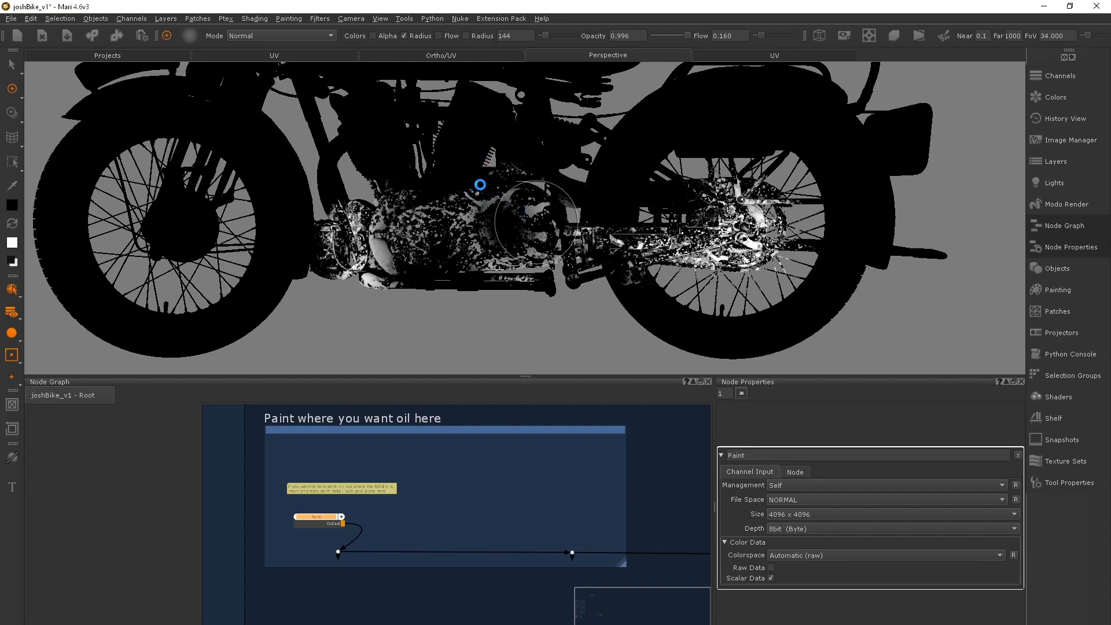
# Step: Maximize the canvas, add a white oil stroke on the lower engine and erase excess oil around it with black
pyautogui.keyDown('alt'); pyautogui.moveTo(576, 184); pyautogui.dragTo(509, 191); pyautogui.keyUp('alt')
pyautogui.press('space')
pyautogui.moveTo(509, 191)
pyautogui.keyDown('alt'); pyautogui.mouseDown(button='right')
pyautogui.moveTo(584, 197)
pyautogui.moveTo(491, 203)
pyautogui.mouseUp(button='right'); pyautogui.keyUp('alt')
pyautogui.keyDown('alt'); pyautogui.moveTo(492, 202); pyautogui.dragTo(578, 211); pyautogui.keyUp('alt')
pyautogui.keyDown('alt'); pyautogui.moveTo(538, 316); pyautogui.dragTo(647, 327); pyautogui.keyUp('alt')
pyautogui.press('x')
pyautogui.moveTo(627, 318)
pyautogui.mouseDown()
pyautogui.moveTo(613, 324)
pyautogui.moveTo(784, 388)
pyautogui.moveTo(681, 313)
pyautogui.moveTo(655, 313)
pyautogui.mouseUp()
pyautogui.press('x')
pyautogui.moveTo(838, 293)
pyautogui.mouseDown()
pyautogui.moveTo(845, 411)
pyautogui.moveTo(637, 296)
pyautogui.moveTo(593, 392)
pyautogui.moveTo(537, 398)
pyautogui.mouseUp()
pyautogui.moveTo(537, 397); pyautogui.dragTo(429, 355)
pyautogui.moveTo(635, 301)
pyautogui.mouseDown()
pyautogui.moveTo(616, 336)
pyautogui.moveTo(752, 393)
pyautogui.moveTo(607, 376)
pyautogui.moveTo(764, 330)
pyautogui.moveTo(789, 300)
pyautogui.moveTo(579, 416)
pyautogui.moveTo(520, 430)
pyautogui.moveTo(792, 399)
pyautogui.moveTo(609, 304)
pyautogui.moveTo(515, 400)
pyautogui.moveTo(576, 255)
pyautogui.mouseUp()
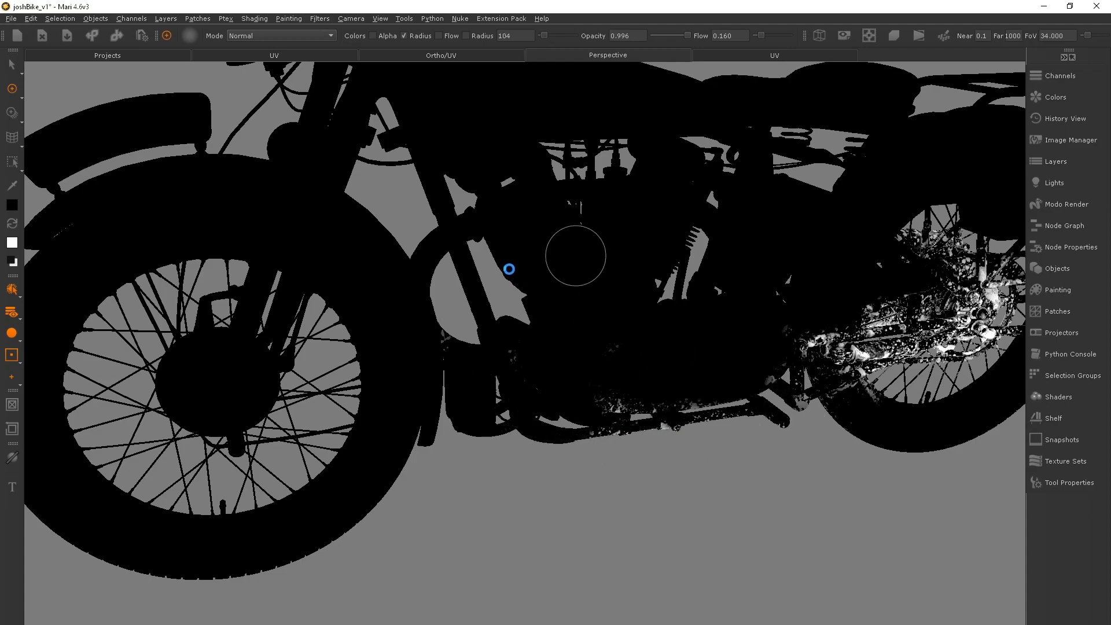
# Step: Inspect the oil mask around the lower engine and rear wheel from several angles, selecting individual parts
pyautogui.moveTo(680, 324)
pyautogui.keyDown('alt'); pyautogui.mouseDown(button='right')
pyautogui.moveTo(528, 312)
pyautogui.moveTo(686, 230)
pyautogui.mouseUp(button='right'); pyautogui.keyUp('alt')
pyautogui.moveTo(686, 230)
pyautogui.keyDown('alt'); pyautogui.mouseDown()
pyautogui.moveTo(538, 310)
pyautogui.moveTo(578, 348)
pyautogui.moveTo(545, 378)
pyautogui.moveTo(451, 414)
pyautogui.moveTo(332, 428)
pyautogui.moveTo(299, 349)
pyautogui.moveTo(483, 365)
pyautogui.mouseUp(); pyautogui.keyUp('alt')
pyautogui.press('s')
pyautogui.click(570, 356)
pyautogui.press('p')
pyautogui.keyDown('alt'); pyautogui.moveTo(570, 342); pyautogui.dragTo(306, 347); pyautogui.keyUp('alt')
pyautogui.press('s')
pyautogui.click(668, 394)
pyautogui.hotkey('ctrl', 'k')
pyautogui.click(747, 240)
pyautogui.keyDown('alt'); pyautogui.moveTo(734, 273); pyautogui.dragTo(833, 277); pyautogui.keyUp('alt')
pyautogui.moveTo(833, 278)
pyautogui.keyDown('alt'); pyautogui.mouseDown(button='right')
pyautogui.moveTo(570, 265)
pyautogui.moveTo(539, 306)
pyautogui.moveTo(575, 330)
pyautogui.mouseUp(button='right'); pyautogui.keyUp('alt')
pyautogui.press('p')
pyautogui.keyDown('alt'); pyautogui.moveTo(575, 330); pyautogui.dragTo(595, 338); pyautogui.keyUp('alt')
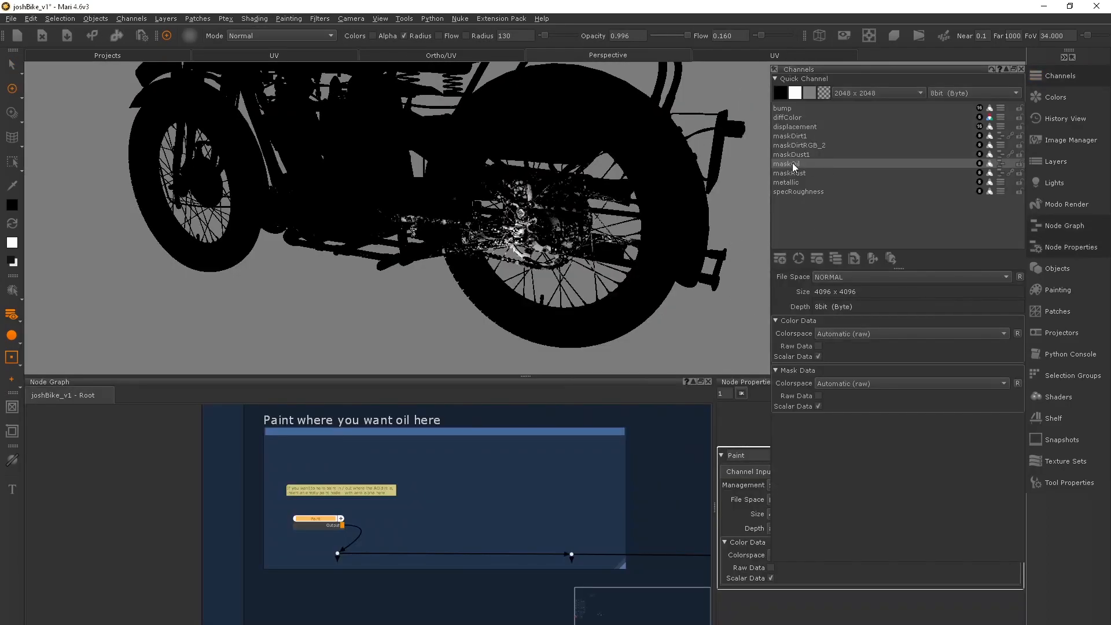
# Step: Display the dirt mask on the motorcycle and set the AO Grunge Tile's U Offset to 0.329 in the dirt mask gizmo
pyautogui.moveTo(223, 437); pyautogui.dragTo(388, 515, button='middle')
pyautogui.moveTo(400, 451); pyautogui.dragTo(374, 580, button='middle')
pyautogui.moveTo(449, 496); pyautogui.dragTo(323, 508, button='middle')
pyautogui.scroll(1, 508, 533)
pyautogui.moveTo(485, 485); pyautogui.dragTo(513, 613, button='middle')
pyautogui.moveTo(458, 408); pyautogui.dragTo(471, 590, button='middle')
pyautogui.moveTo(503, 426); pyautogui.dragTo(442, 442, button='middle')
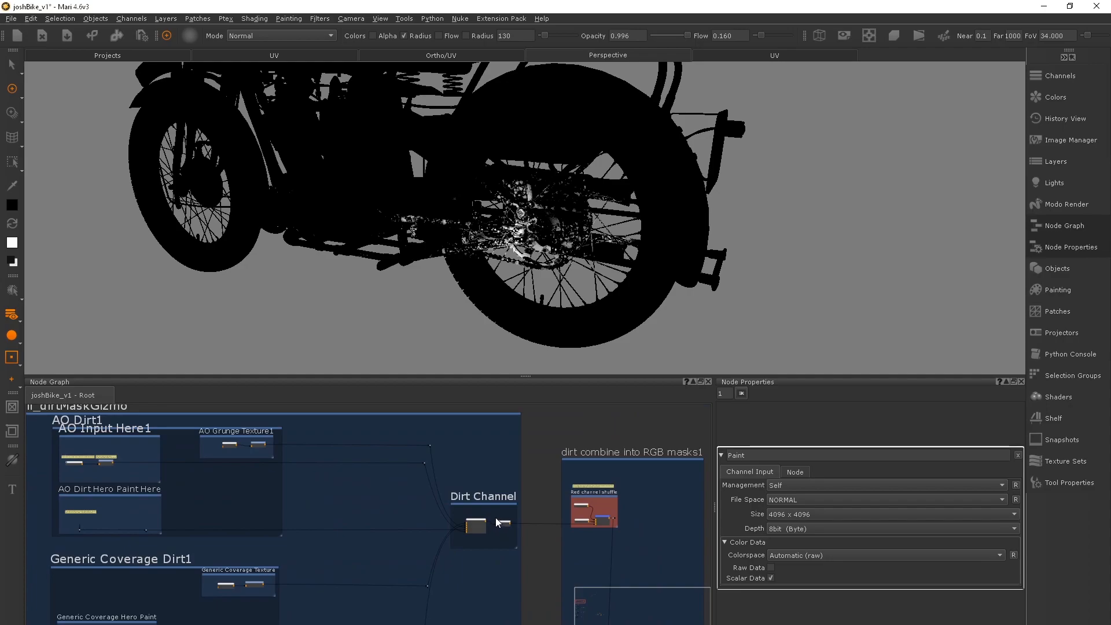
pyautogui.moveTo(280, 496); pyautogui.dragTo(411, 488, button='middle')
pyautogui.scroll(5, 408, 480)
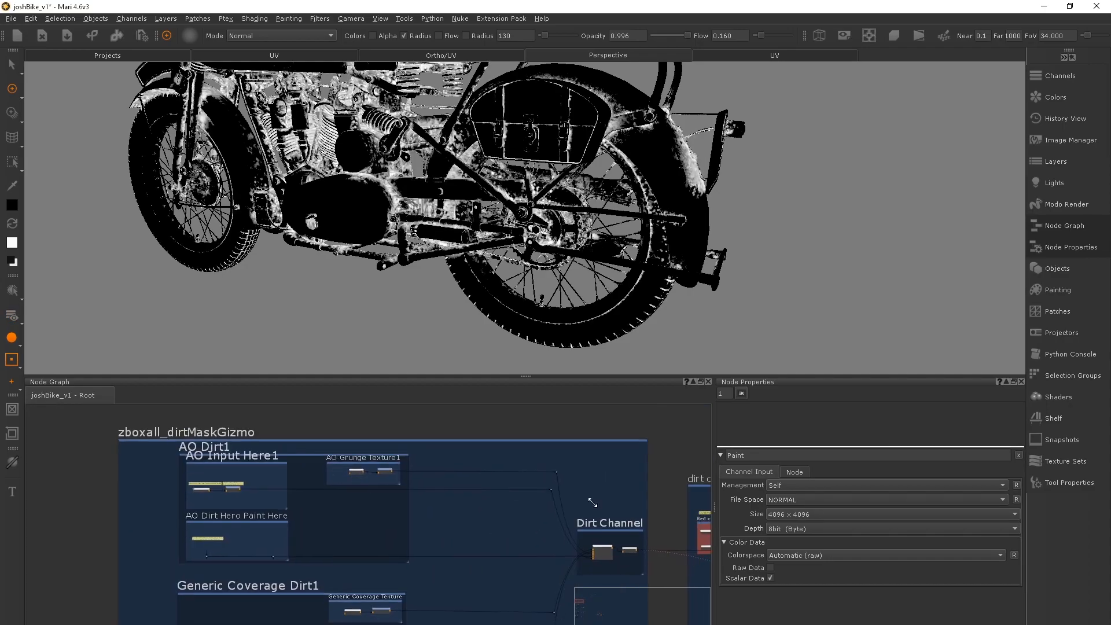
pyautogui.click(317, 501)
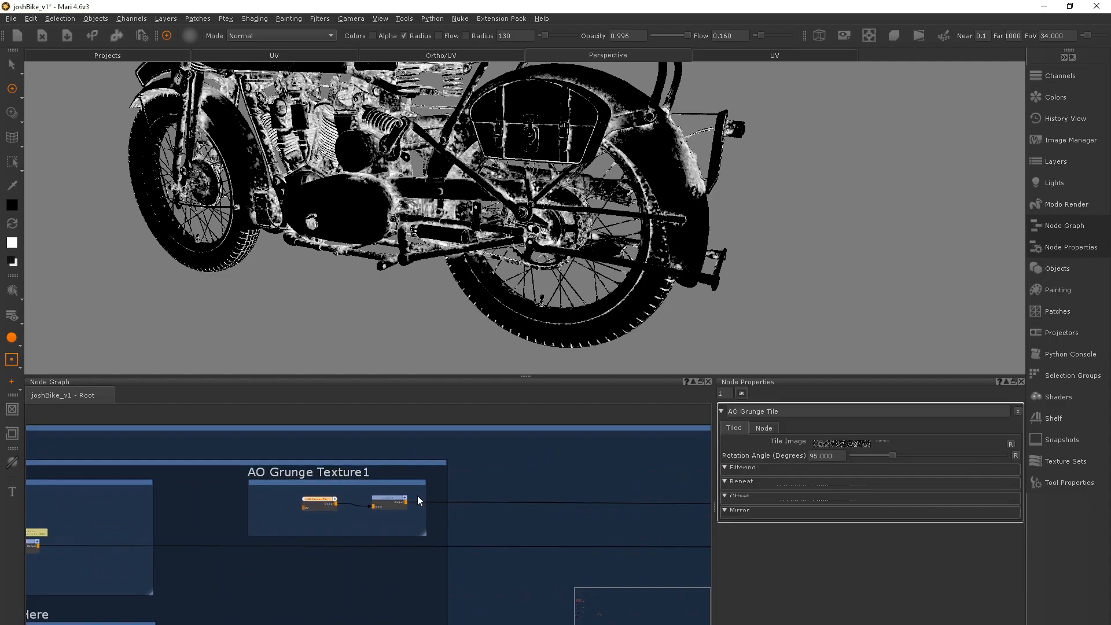
pyautogui.scroll(-2, 824, 562)
pyautogui.moveTo(853, 568); pyautogui.dragTo(899, 569)
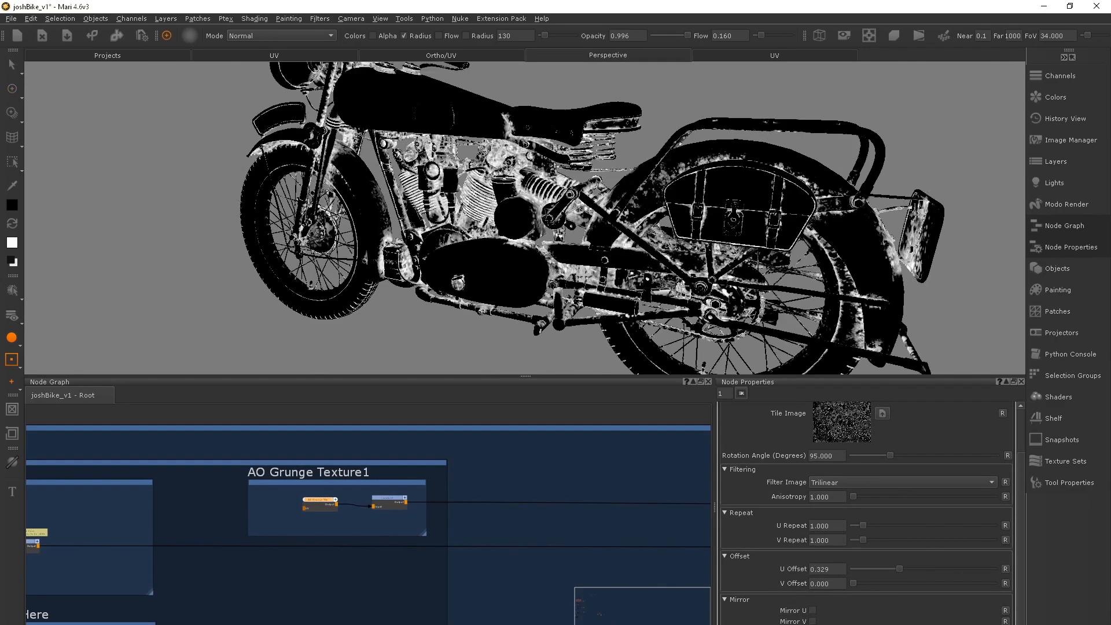
# Step: Set the dirt gizmo's AO Mix amount to 0.000 and its Generic Coverage Mix amount to 1.000
pyautogui.keyDown('alt'); pyautogui.moveTo(404, 243); pyautogui.dragTo(729, 225); pyautogui.keyUp('alt')
pyautogui.keyDown('alt'); pyautogui.moveTo(491, 226); pyautogui.dragTo(579, 225, button='right'); pyautogui.keyUp('alt')
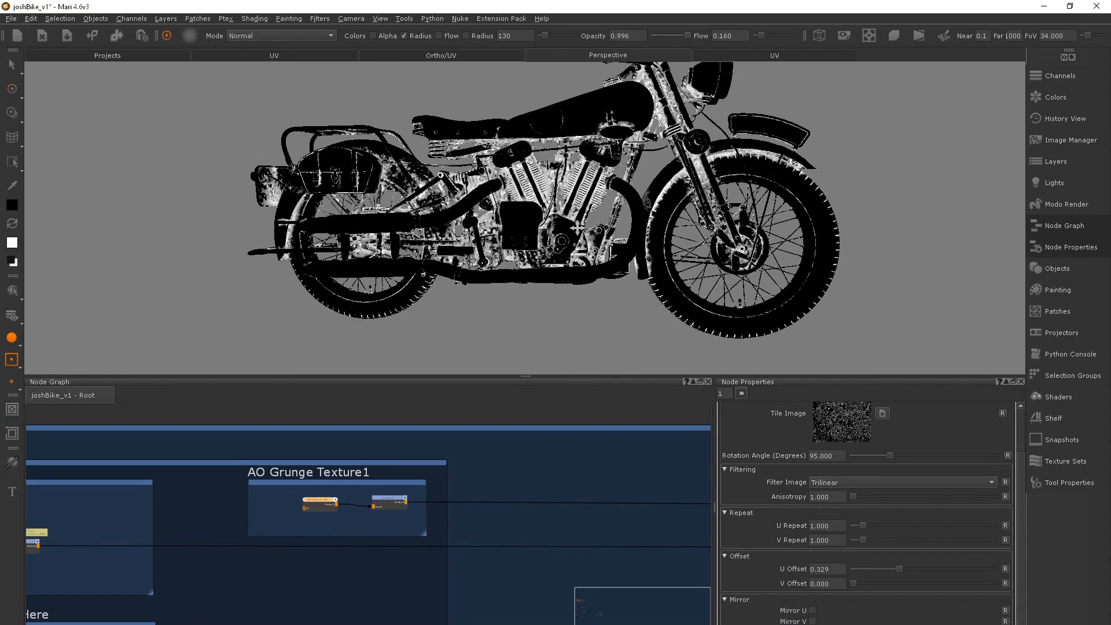
pyautogui.keyDown('alt'); pyautogui.moveTo(579, 225); pyautogui.dragTo(562, 249, button='middle'); pyautogui.keyUp('alt')
pyautogui.keyDown('alt'); pyautogui.moveTo(298, 511); pyautogui.dragTo(534, 519, button='middle'); pyautogui.keyUp('alt')
pyautogui.keyDown('alt'); pyautogui.moveTo(366, 506); pyautogui.dragTo(283, 520, button='right'); pyautogui.keyUp('alt')
pyautogui.keyDown('alt'); pyautogui.moveTo(685, 577); pyautogui.dragTo(338, 514, button='middle'); pyautogui.keyUp('alt')
pyautogui.keyDown('alt'); pyautogui.moveTo(612, 558); pyautogui.dragTo(425, 505, button='middle'); pyautogui.keyUp('alt')
pyautogui.click(393, 528)
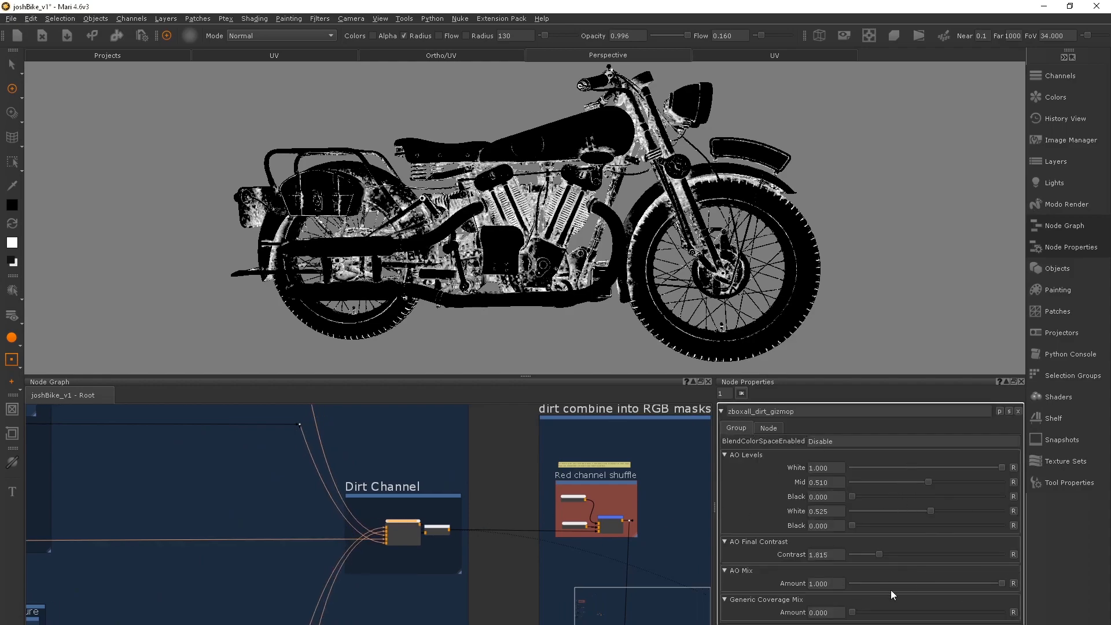
pyautogui.moveTo(989, 583); pyautogui.dragTo(1007, 612)
pyautogui.scroll(5, 575, 240)
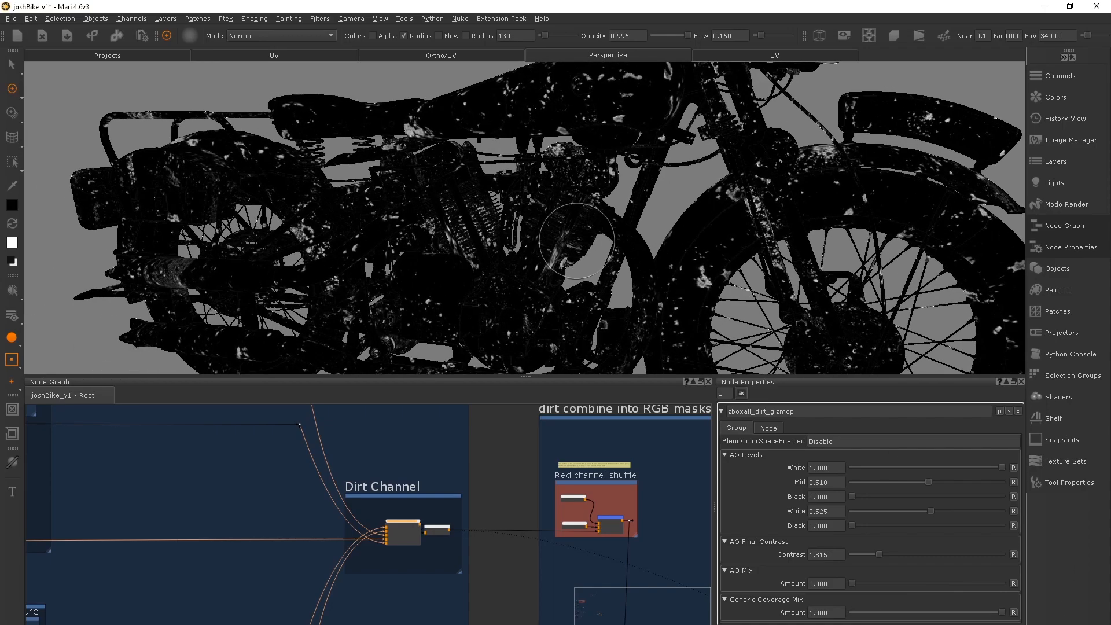
# Step: Shift the Generic Coverage Tile's texture by increasing its offset
pyautogui.moveTo(207, 600); pyautogui.dragTo(628, 463, button='middle')
pyautogui.moveTo(255, 523); pyautogui.dragTo(326, 504, button='middle')
pyautogui.doubleClick(448, 475)
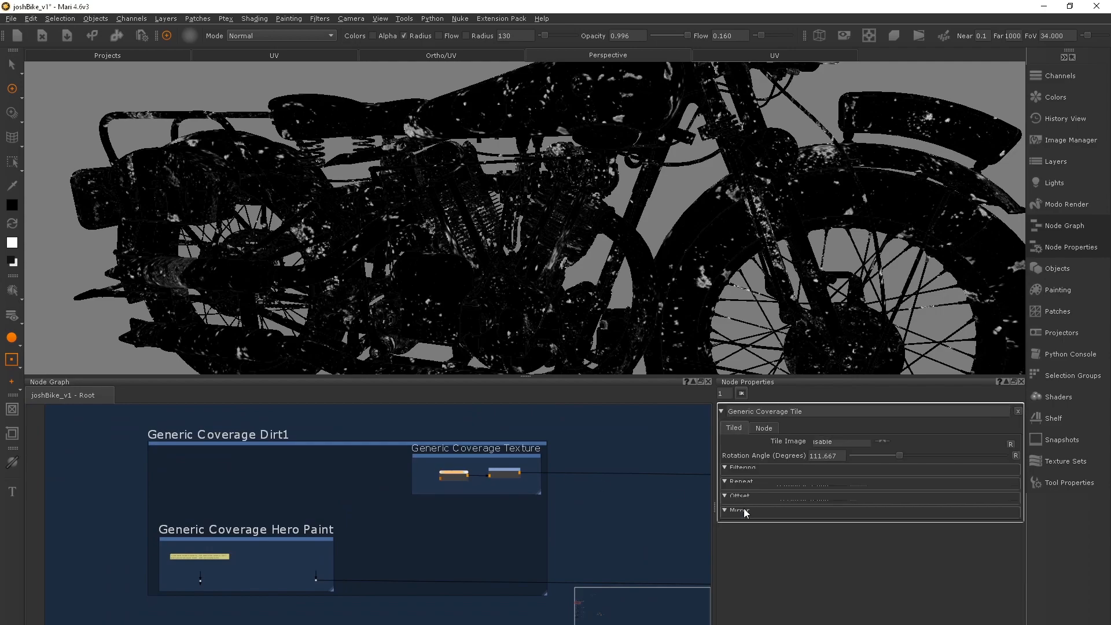
pyautogui.moveTo(852, 623); pyautogui.dragTo(878, 623)
# Step: Set the dirt gizmo's AO Mix amount to 0.985 and its Generic Coverage Mix amount to 0.000
pyautogui.moveTo(390, 511); pyautogui.dragTo(444, 497, button='middle')
pyautogui.click(469, 538)
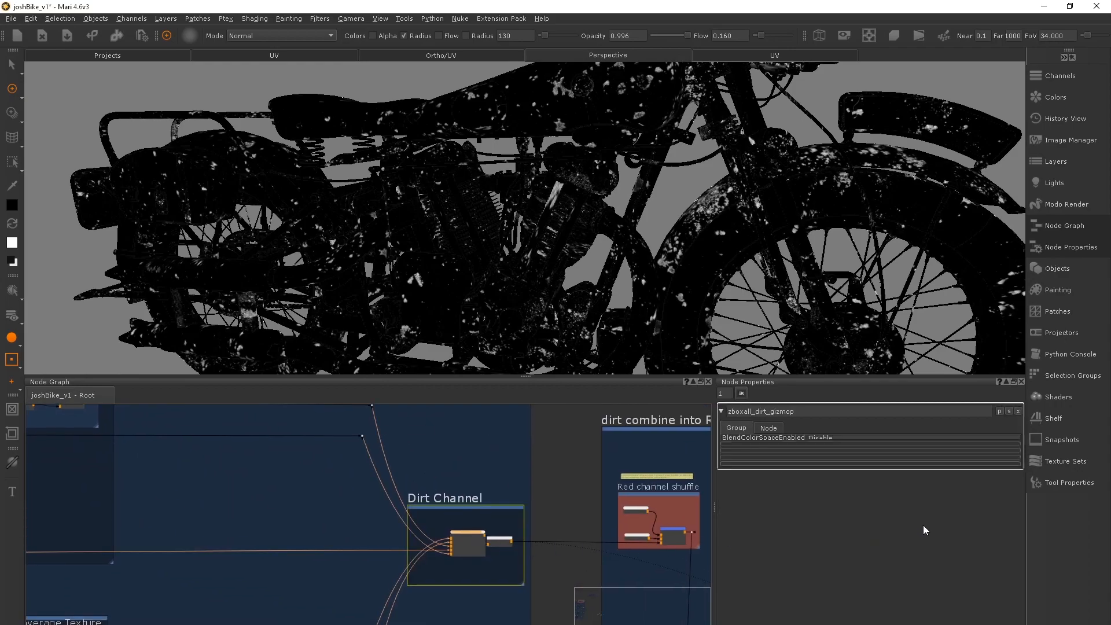
pyautogui.moveTo(496, 545); pyautogui.dragTo(448, 544)
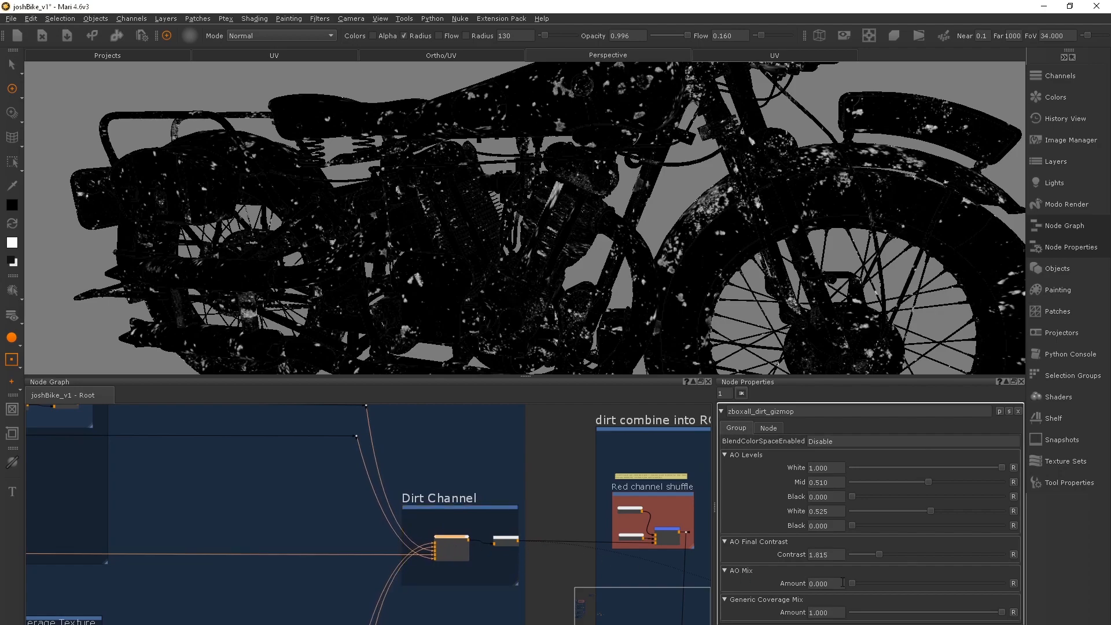
pyautogui.moveTo(851, 582); pyautogui.dragTo(930, 612)
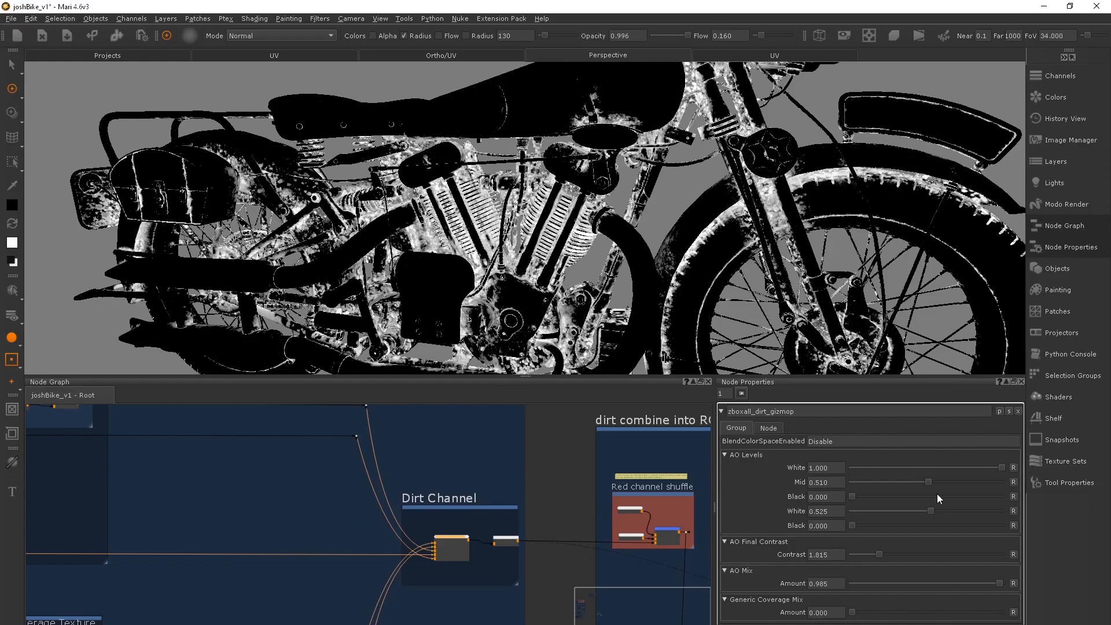
# Step: Set the dirt gizmo's AO Levels Mid to 0.525 and the second White value to 0.409
pyautogui.moveTo(925, 482)
pyautogui.mouseDown()
pyautogui.moveTo(935, 482)
pyautogui.moveTo(917, 484)
pyautogui.moveTo(933, 481)
pyautogui.moveTo(911, 508)
pyautogui.moveTo(929, 480)
pyautogui.mouseUp()
pyautogui.scroll(-5, 665, 231)
pyautogui.keyDown('alt'); pyautogui.moveTo(637, 243); pyautogui.dragTo(662, 243); pyautogui.keyUp('alt')
# Step: Add a 2048 x 2048, 8bit paint node inside the AO Dirt Hero Paint Here group
pyautogui.moveTo(145, 538); pyautogui.dragTo(512, 520, button='middle')
pyautogui.scroll(-3, 512, 516)
pyautogui.moveTo(204, 510)
pyautogui.mouseDown(button='middle')
pyautogui.moveTo(301, 472)
pyautogui.moveTo(364, 489)
pyautogui.mouseUp(button='middle')
pyautogui.scroll(4, 290, 474)
pyautogui.scroll(2, 321, 490)
pyautogui.click(328, 486)
pyautogui.press('p')
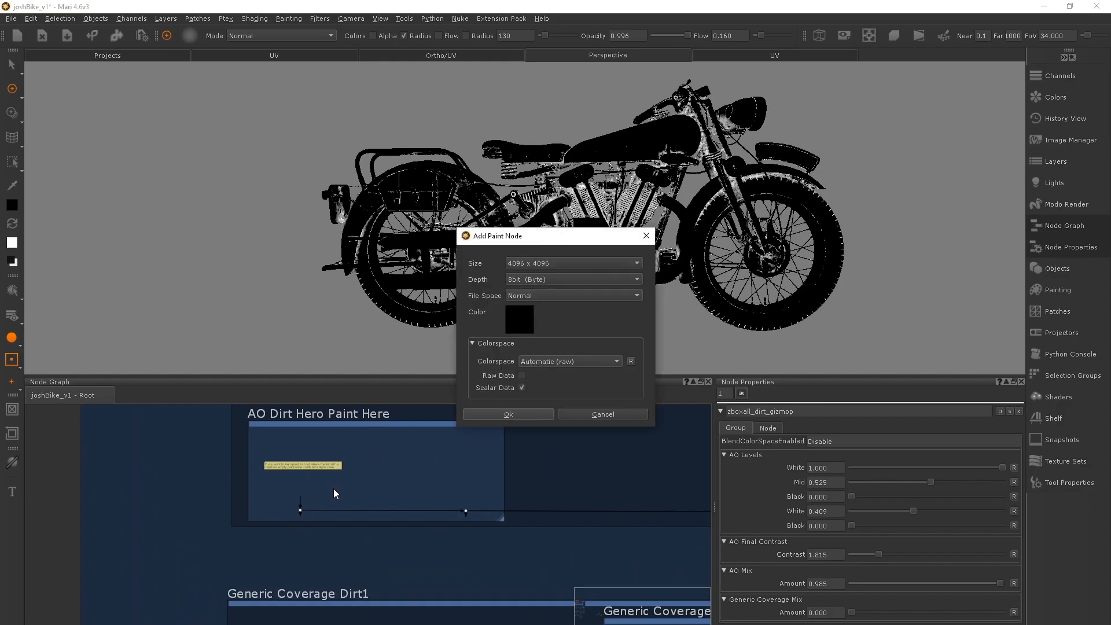
pyautogui.click(524, 321)
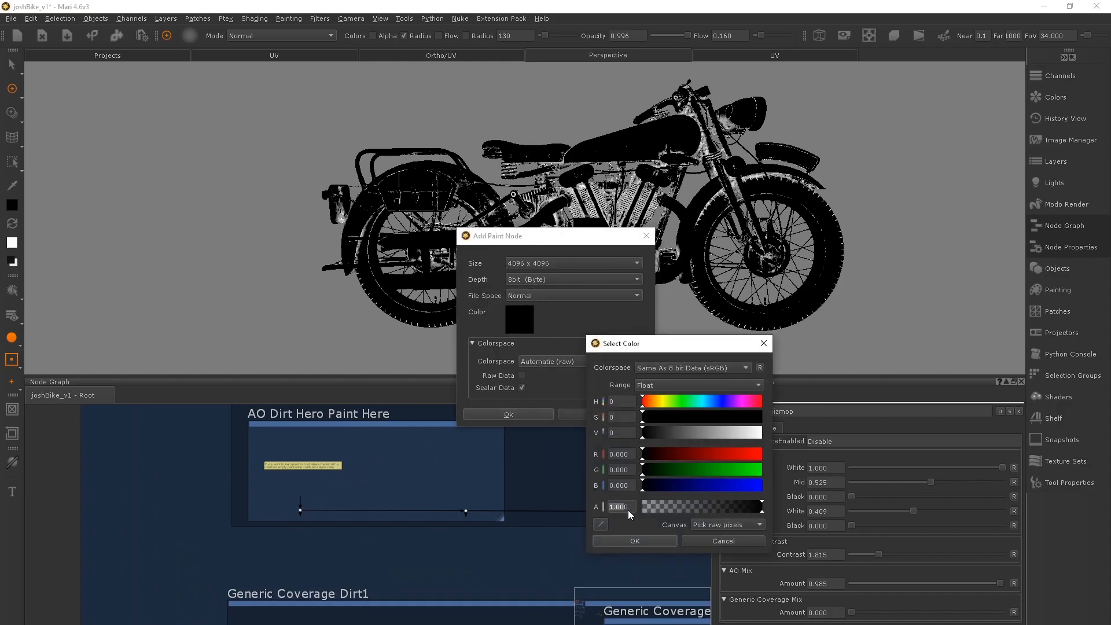
pyautogui.click(620, 540)
pyautogui.click(532, 267)
pyautogui.click(528, 251)
pyautogui.click(509, 415)
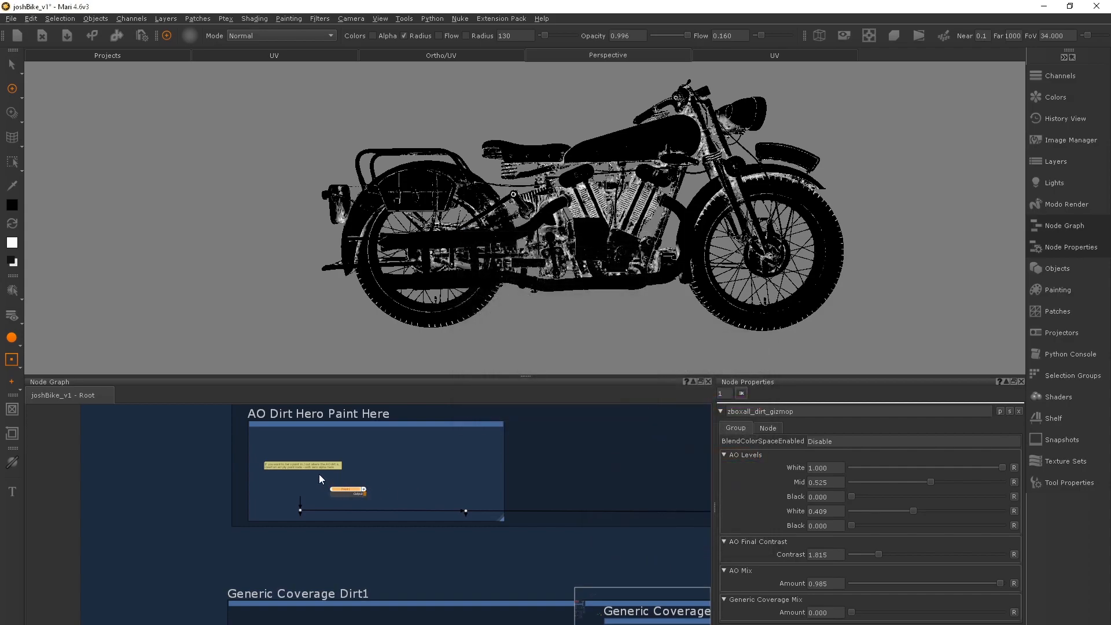
# Step: Connect the new paint node to the input dot of the AO Dirt Hero Paint Here group
pyautogui.moveTo(301, 501)
pyautogui.mouseDown()
pyautogui.moveTo(335, 489)
pyautogui.moveTo(276, 486)
pyautogui.mouseUp()
pyautogui.moveTo(364, 597)
pyautogui.mouseDown(button='middle')
pyautogui.moveTo(339, 549)
pyautogui.moveTo(397, 469)
pyautogui.mouseUp(button='middle')
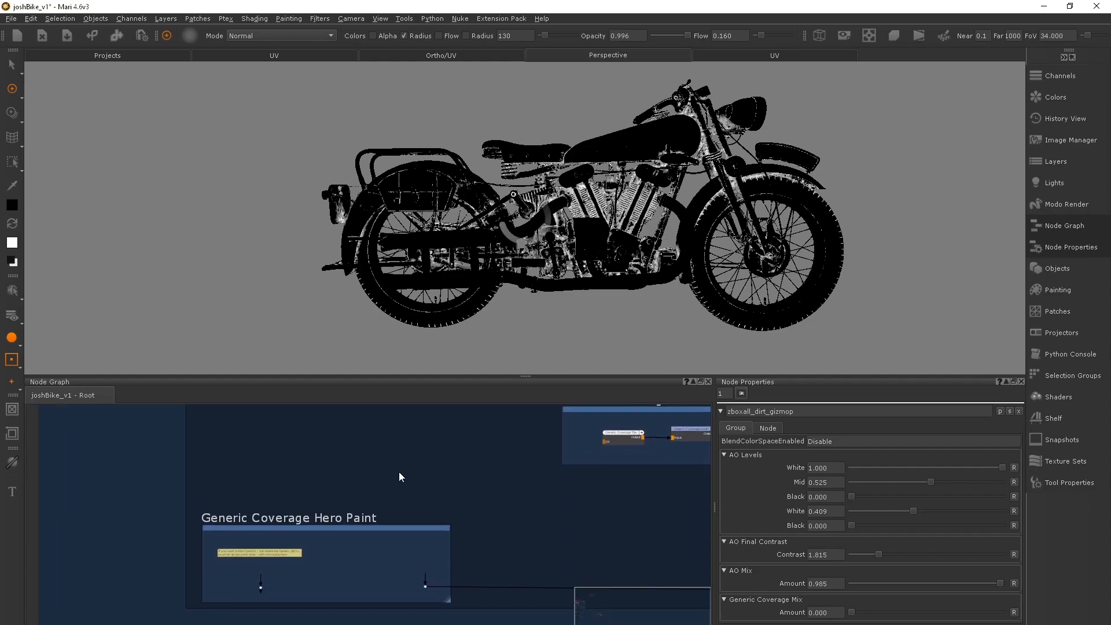
pyautogui.press('space')
pyautogui.moveTo(515, 552)
pyautogui.mouseDown()
pyautogui.moveTo(524, 339)
pyautogui.moveTo(513, 277)
pyautogui.mouseUp()
pyautogui.moveTo(523, 280); pyautogui.dragTo(453, 340, button='middle')
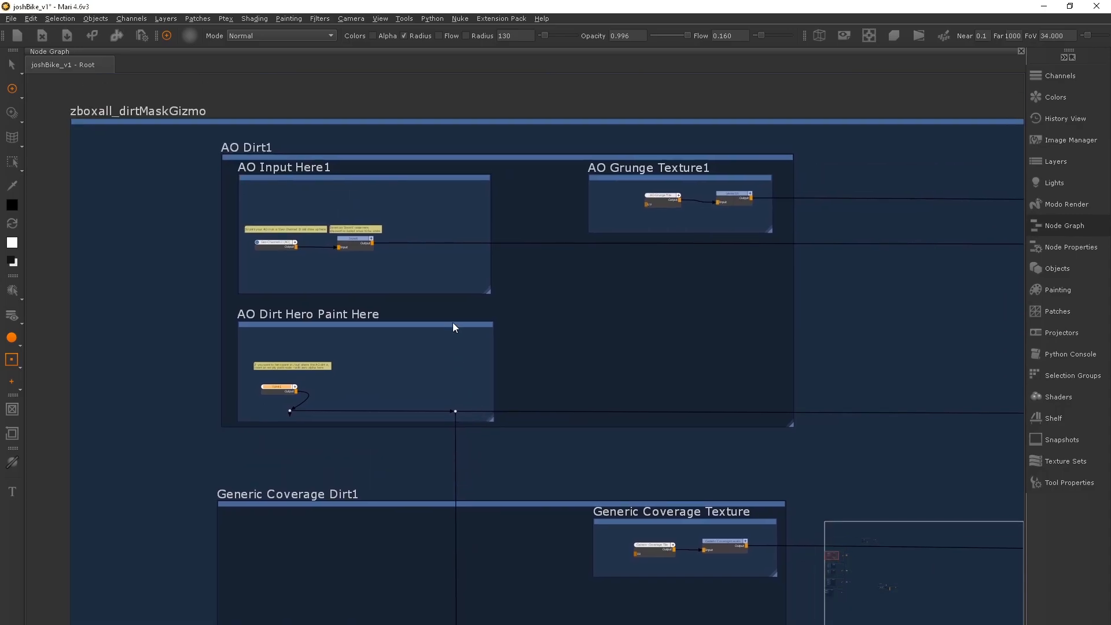
pyautogui.press('space')
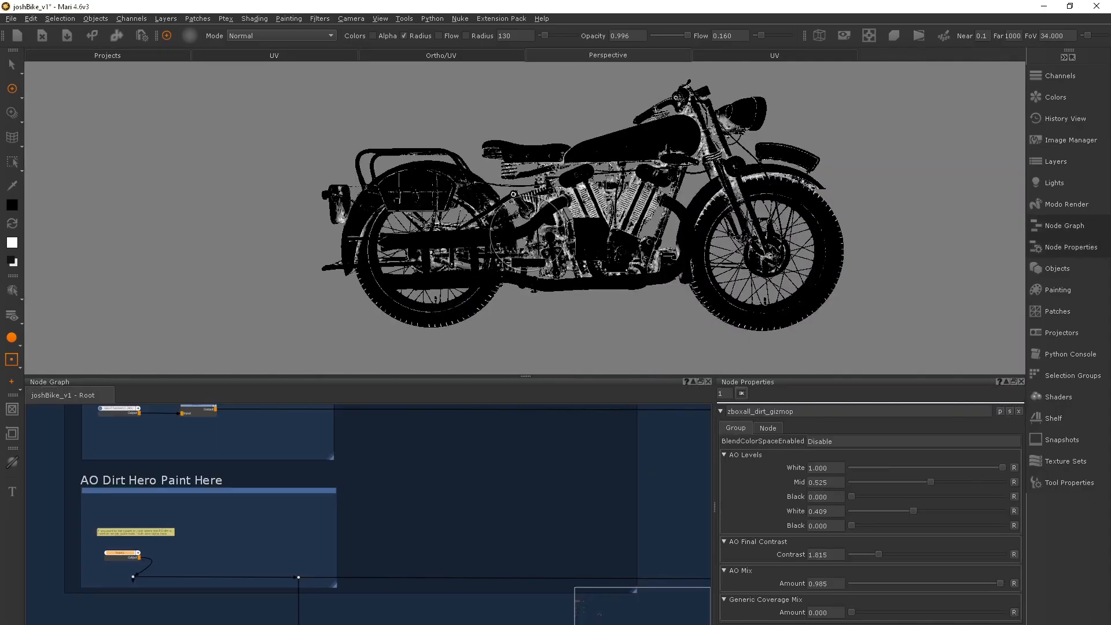
# Step: Brush black over the dirt at the motorcycle's rear fender and open the painting settings
pyautogui.press('f')
pyautogui.press('s')
pyautogui.press('p')
pyautogui.press('s')
pyautogui.press('p')
pyautogui.keyDown('alt'); pyautogui.moveTo(478, 200); pyautogui.dragTo(682, 246, button='middle'); pyautogui.keyUp('alt')
pyautogui.keyDown('alt'); pyautogui.moveTo(683, 246); pyautogui.dragTo(564, 256, button='right'); pyautogui.keyUp('alt')
pyautogui.keyDown('alt'); pyautogui.moveTo(565, 256); pyautogui.dragTo(562, 239); pyautogui.keyUp('alt')
pyautogui.moveTo(563, 239); pyautogui.dragTo(560, 239)
pyautogui.keyDown('alt'); pyautogui.moveTo(563, 232); pyautogui.dragTo(538, 226, button='right'); pyautogui.keyUp('alt')
pyautogui.click(1068, 291)
pyautogui.keyDown('alt'); pyautogui.moveTo(582, 204); pyautogui.dragTo(521, 190, button='middle'); pyautogui.keyUp('alt')
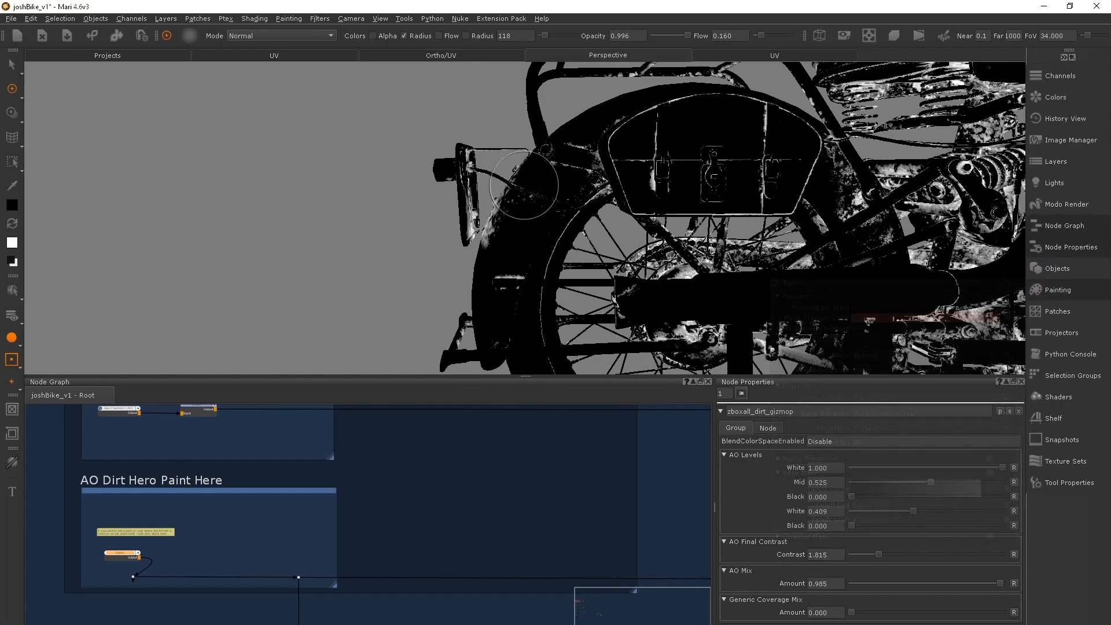
# Step: Isolate the luggage rack, saddlebags and seat, and set the brush radius to 104
pyautogui.press('s')
pyautogui.moveTo(473, 114)
pyautogui.keyDown('alt'); pyautogui.mouseDown()
pyautogui.moveTo(507, 202)
pyautogui.moveTo(463, 251)
pyautogui.mouseUp(); pyautogui.keyUp('alt')
pyautogui.press('p')
pyautogui.moveTo(534, 185)
pyautogui.keyDown('alt'); pyautogui.mouseDown()
pyautogui.moveTo(584, 260)
pyautogui.moveTo(633, 208)
pyautogui.mouseUp(); pyautogui.keyUp('alt')
pyautogui.press('r')
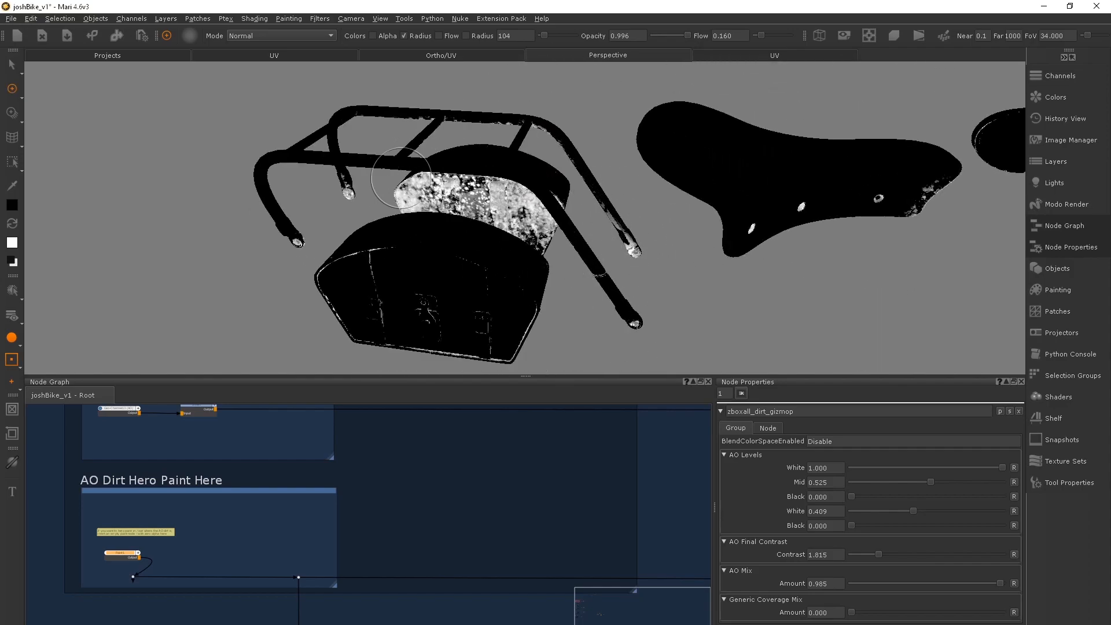
# Step: Paint black over the dirt on the saddlebags' back panels in the UV view and return to the perspective view
pyautogui.click(274, 56)
pyautogui.scroll(5, 555, 232)
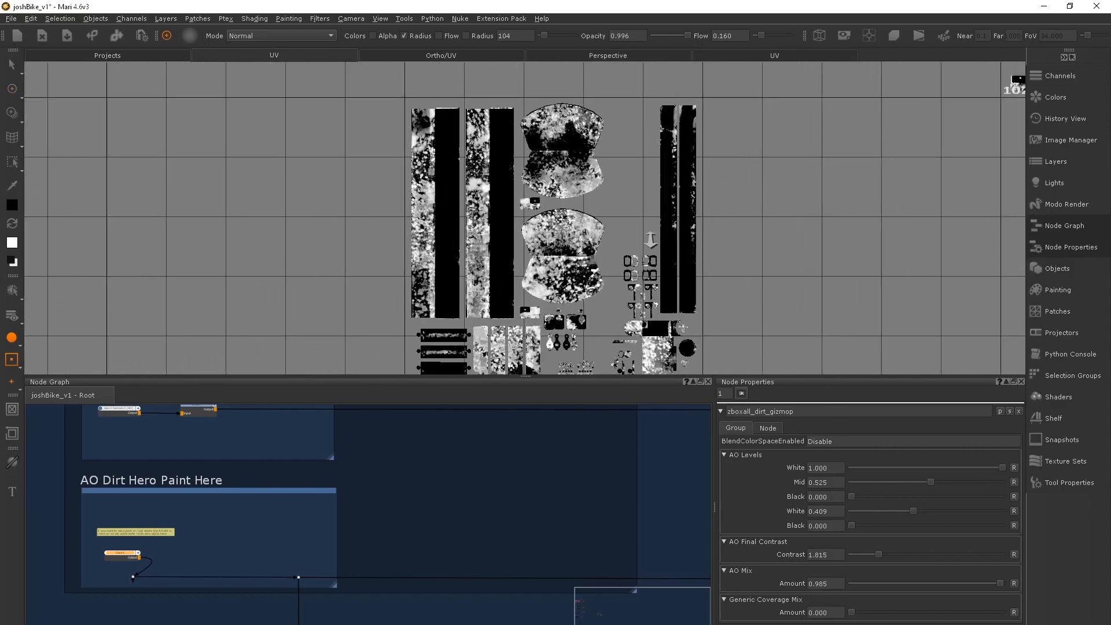
pyautogui.moveTo(554, 234)
pyautogui.mouseDown()
pyautogui.moveTo(493, 244)
pyautogui.moveTo(549, 272)
pyautogui.moveTo(538, 113)
pyautogui.moveTo(541, 167)
pyautogui.moveTo(526, 151)
pyautogui.mouseUp()
pyautogui.scroll(1, 538, 113)
pyautogui.press('r')
pyautogui.click(608, 55)
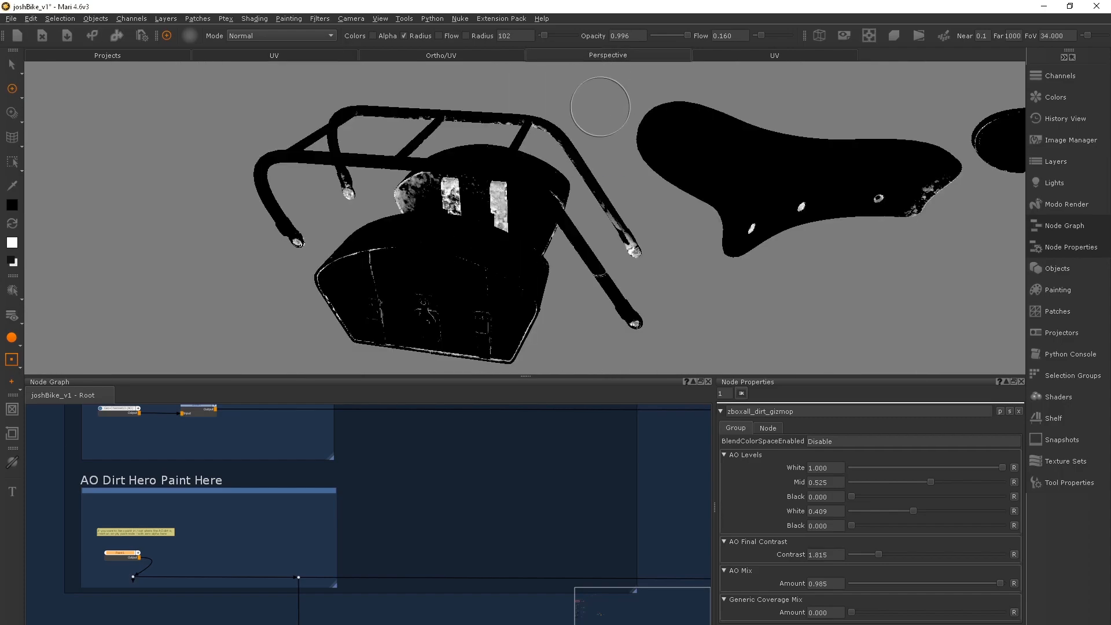
# Step: Make all hidden parts of the motorcycle visible again
pyautogui.scroll(-6, 575, 146)
pyautogui.scroll(2, 599, 215)
pyautogui.keyDown('alt'); pyautogui.moveTo(599, 215); pyautogui.dragTo(592, 165, button='middle'); pyautogui.keyUp('alt')
pyautogui.rightClick(534, 191)
pyautogui.click(756, 307)
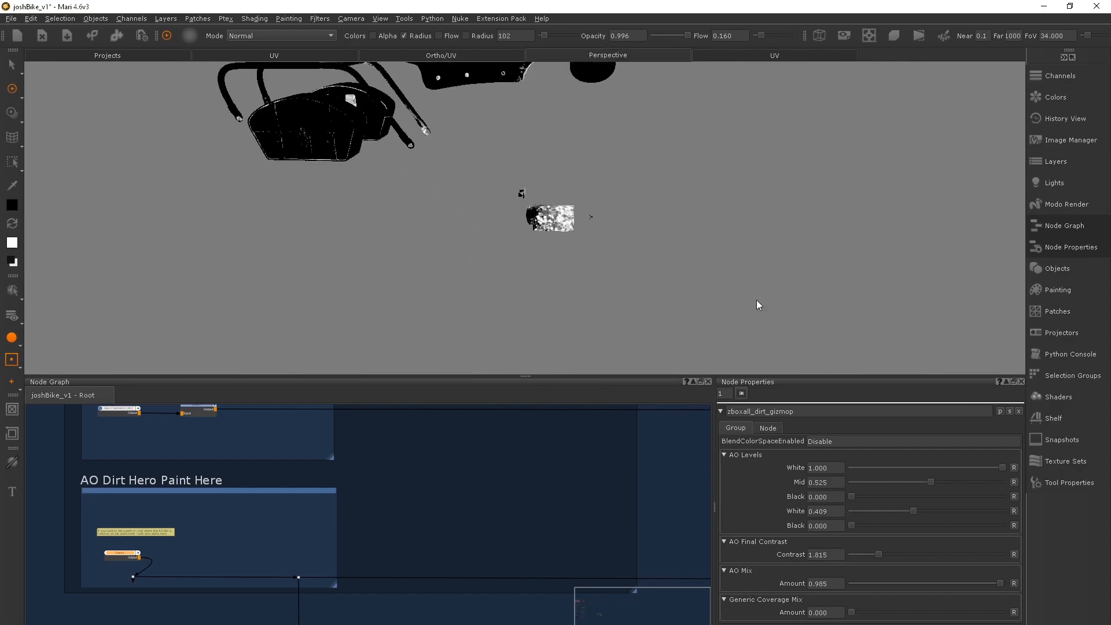
pyautogui.scroll(-2, 665, 248)
# Step: Maximize the canvas and paint black over excess dirt on the engine, the upper front fork and the headlight mount
pyautogui.keyDown('alt'); pyautogui.moveTo(665, 248); pyautogui.dragTo(556, 232); pyautogui.keyUp('alt')
pyautogui.press('space')
pyautogui.keyDown('alt'); pyautogui.moveTo(545, 139); pyautogui.dragTo(611, 171, button='middle'); pyautogui.keyUp('alt')
pyautogui.scroll(-3, 610, 171)
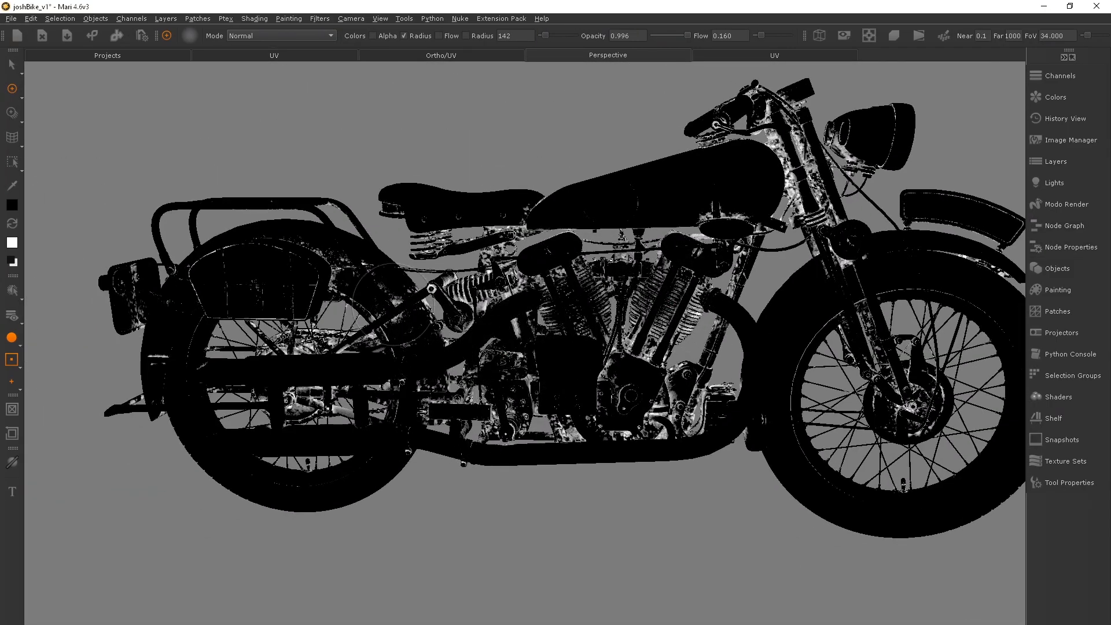
pyautogui.moveTo(679, 388); pyautogui.dragTo(605, 370)
pyautogui.moveTo(795, 167)
pyautogui.mouseDown()
pyautogui.moveTo(787, 128)
pyautogui.moveTo(760, 240)
pyautogui.mouseUp()
pyautogui.moveTo(856, 155); pyautogui.dragTo(844, 150)
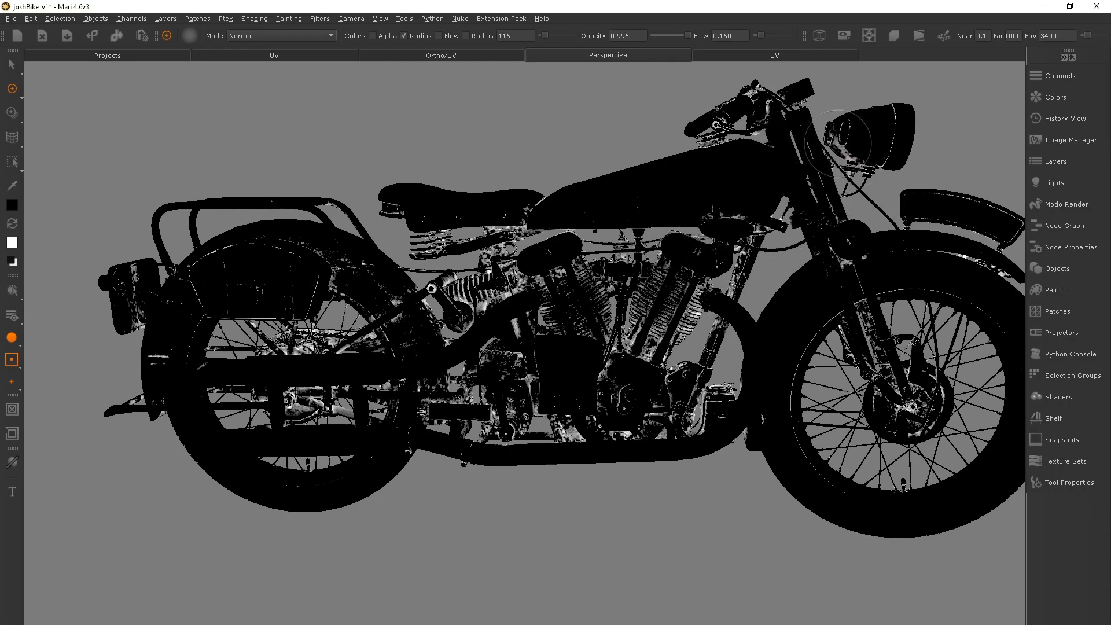
# Step: Hide the parts that block the view of the handlebars and steering head from behind
pyautogui.moveTo(677, 316)
pyautogui.keyDown('alt'); pyautogui.mouseDown()
pyautogui.moveTo(364, 301)
pyautogui.moveTo(356, 330)
pyautogui.moveTo(546, 324)
pyautogui.mouseUp(); pyautogui.keyUp('alt')
pyautogui.press('s')
pyautogui.click(549, 333)
pyautogui.hotkey('shift', 'h')
pyautogui.press('p')
pyautogui.keyDown('alt'); pyautogui.moveTo(688, 347); pyautogui.dragTo(523, 355); pyautogui.keyUp('alt')
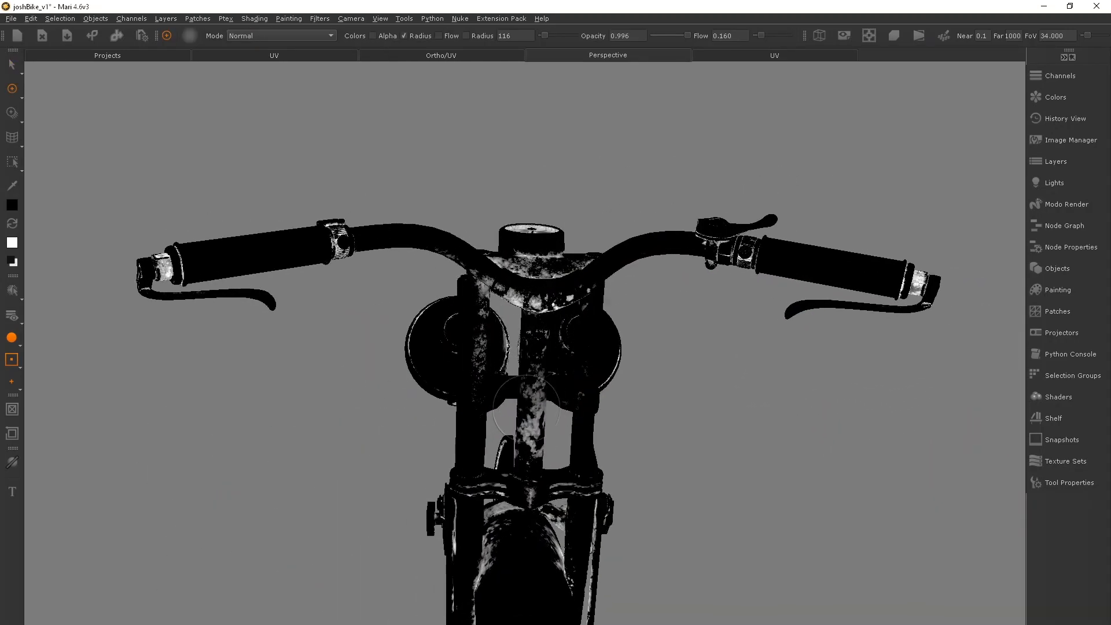
# Step: Paint black over the dirt on the handlebar ends, gauge and steering head with a brush radius of 70
pyautogui.press('r')
pyautogui.moveTo(852, 299); pyautogui.dragTo(826, 299)
pyautogui.moveTo(916, 280)
pyautogui.mouseDown()
pyautogui.moveTo(927, 275)
pyautogui.moveTo(920, 285)
pyautogui.mouseUp()
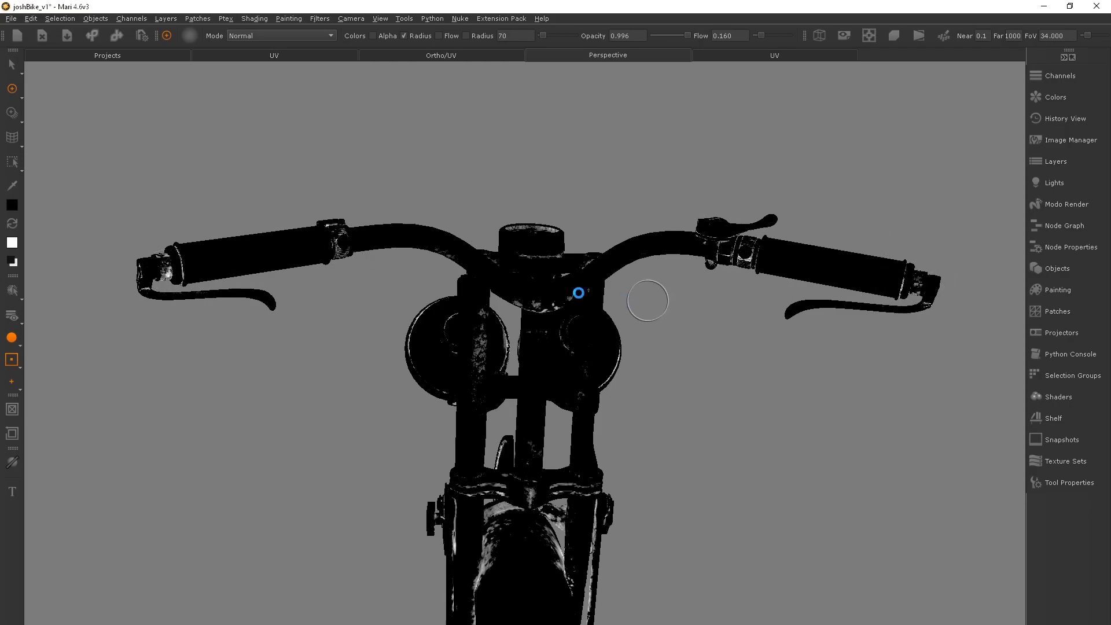
# Step: Select a part of the front assembly and paint black over its dirt in the UV view
pyautogui.keyDown('alt'); pyautogui.moveTo(594, 300); pyautogui.dragTo(491, 260, button='right'); pyautogui.keyUp('alt')
pyautogui.keyDown('alt'); pyautogui.moveTo(492, 260); pyautogui.dragTo(654, 278); pyautogui.keyUp('alt')
pyautogui.keyDown('alt'); pyautogui.moveTo(581, 315); pyautogui.dragTo(775, 538, button='right'); pyautogui.keyUp('alt')
pyautogui.press('s')
pyautogui.click(484, 354)
pyautogui.click(266, 56)
pyautogui.keyDown('alt'); pyautogui.moveTo(257, 306); pyautogui.dragTo(445, 382, button='right'); pyautogui.keyUp('alt')
pyautogui.press('p')
pyautogui.press('r')
pyautogui.moveTo(608, 324)
pyautogui.mouseDown()
pyautogui.moveTo(650, 358)
pyautogui.moveTo(623, 320)
pyautogui.moveTo(464, 344)
pyautogui.mouseUp()
pyautogui.click(599, 56)
pyautogui.keyDown('alt'); pyautogui.moveTo(610, 222); pyautogui.dragTo(560, 308); pyautogui.keyUp('alt')
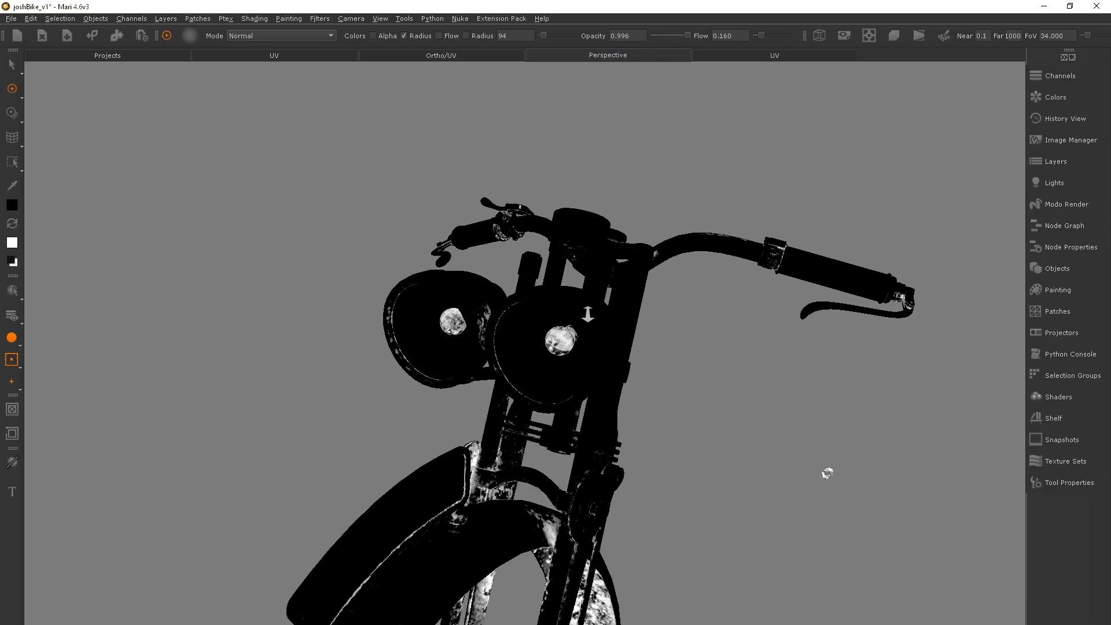
# Step: Select the headlight pieces and paint black over the four rounded shells in the UV view with a brush radius of 84
pyautogui.keyDown('alt'); pyautogui.moveTo(560, 307); pyautogui.dragTo(578, 325, button='right'); pyautogui.keyUp('alt')
pyautogui.press('s')
pyautogui.rightClick(582, 329)
pyautogui.click(590, 336)
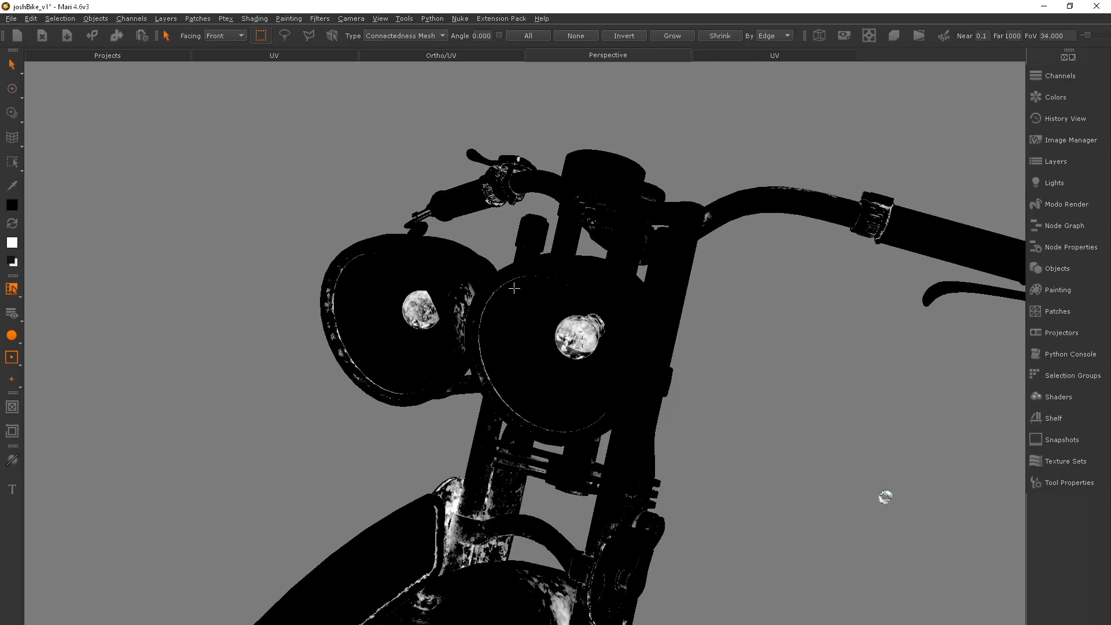
pyautogui.click(271, 56)
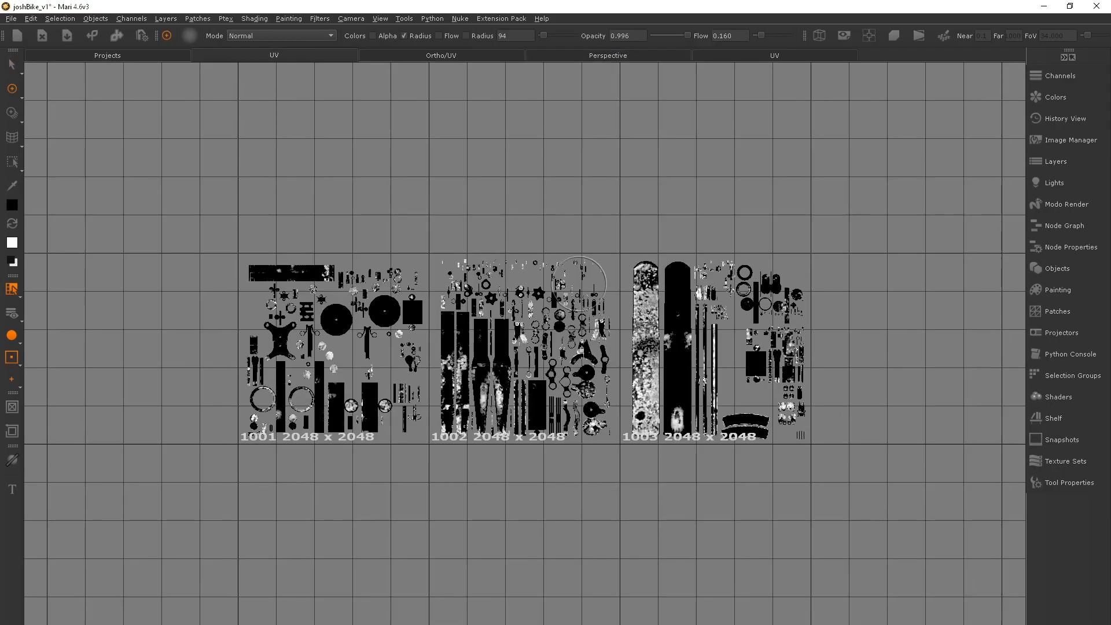
pyautogui.press('p')
pyautogui.scroll(8, 498, 255)
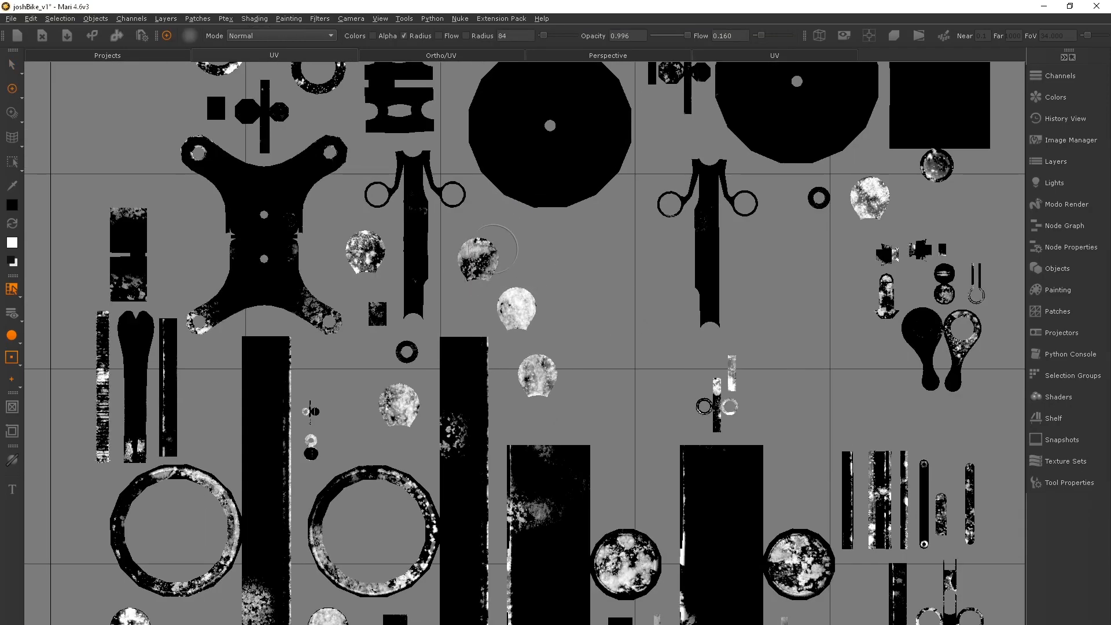
pyautogui.moveTo(395, 406); pyautogui.dragTo(407, 416)
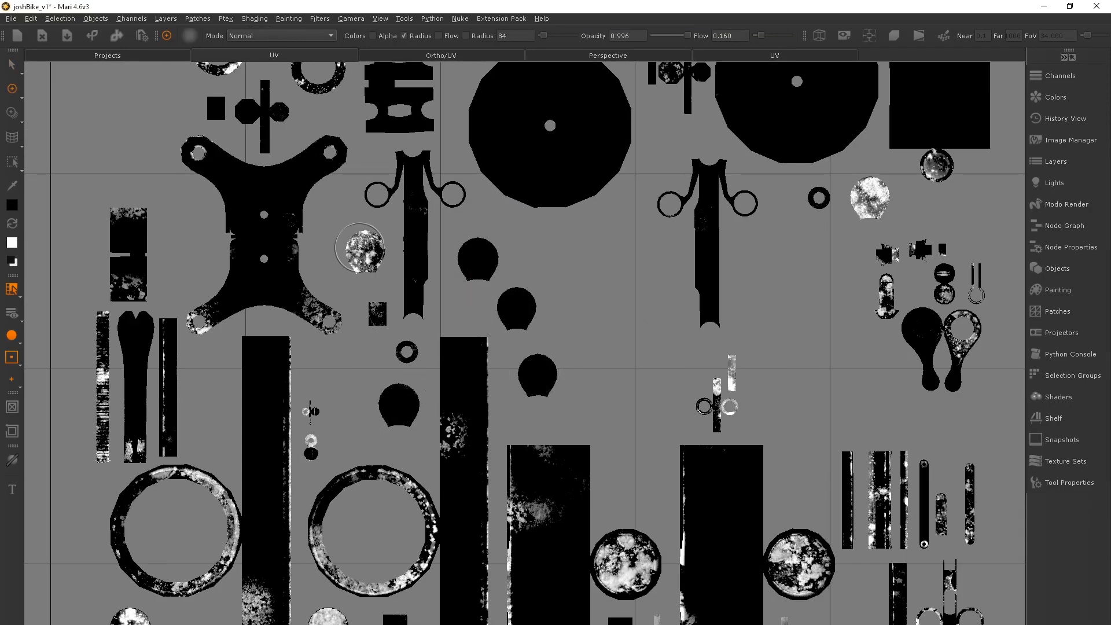
pyautogui.click(605, 59)
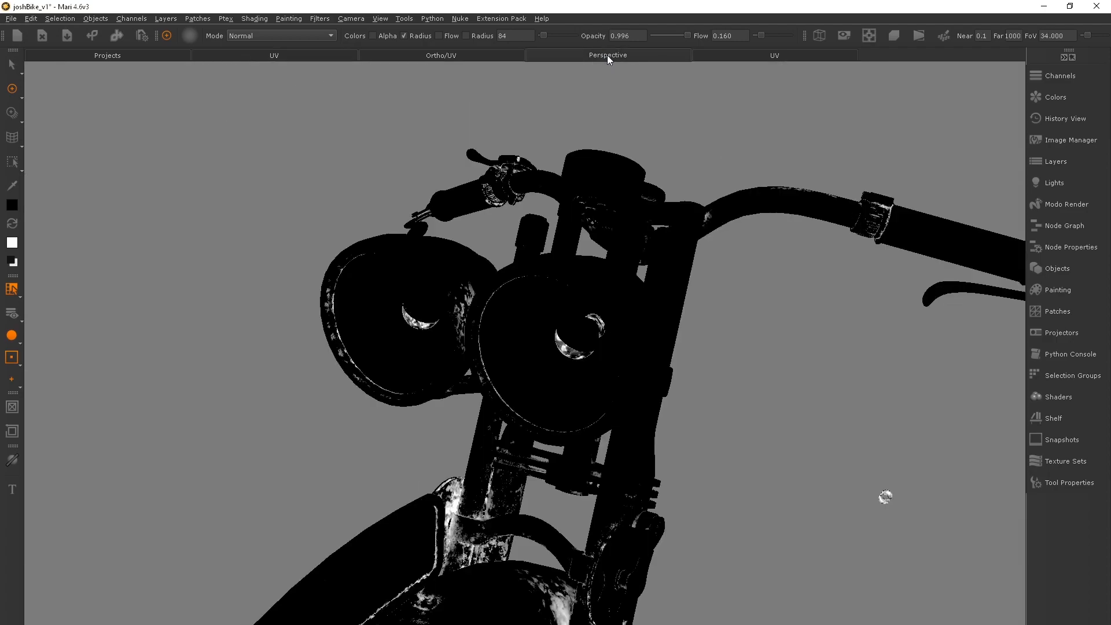
# Step: Bring the rest of the motorcycle back into view around the headlights
pyautogui.keyDown('alt'); pyautogui.moveTo(711, 248); pyautogui.dragTo(488, 236, button='right'); pyautogui.keyUp('alt')
pyautogui.keyDown('alt'); pyautogui.moveTo(488, 236); pyautogui.dragTo(642, 242); pyautogui.keyUp('alt')
pyautogui.rightClick(642, 242)
pyautogui.click(801, 322)
pyautogui.keyDown('alt'); pyautogui.moveTo(801, 322); pyautogui.dragTo(335, 324); pyautogui.keyUp('alt')
pyautogui.scroll(3, 454, 297)
# Step: Select a part at the rear, change its visibility to expose the dirt and paint black over it
pyautogui.press('s')
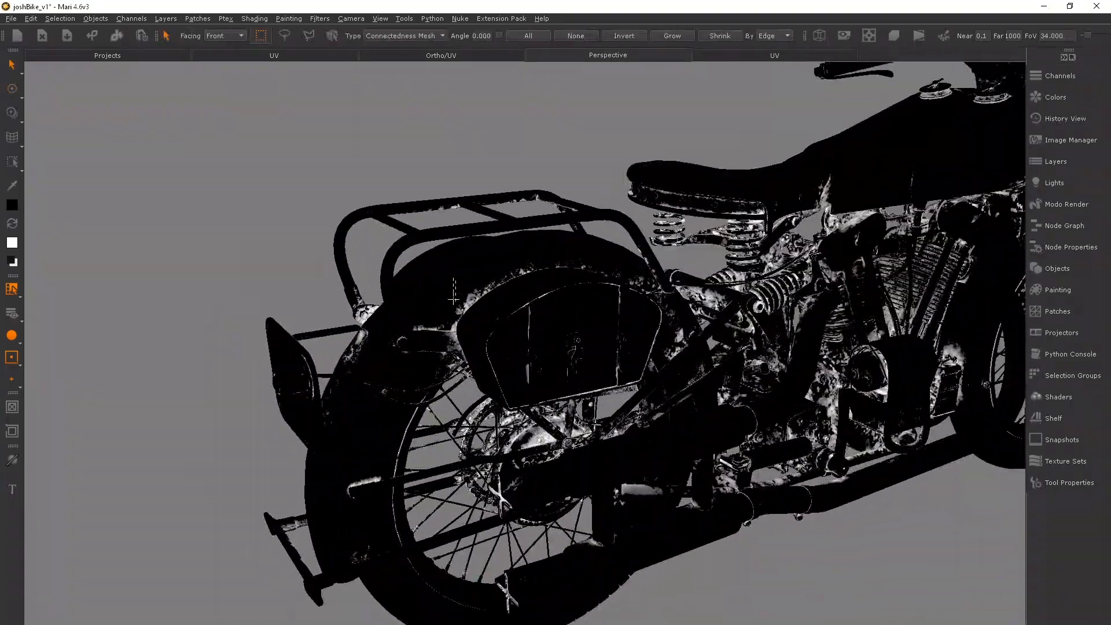
pyautogui.press('p')
pyautogui.rightClick(447, 185)
pyautogui.click(492, 231)
pyautogui.click(478, 256)
pyautogui.hotkey('shift', 'h')
pyautogui.press('p')
pyautogui.press('f')
pyautogui.moveTo(478, 256)
pyautogui.keyDown('alt'); pyautogui.mouseDown()
pyautogui.moveTo(512, 291)
pyautogui.moveTo(535, 290)
pyautogui.mouseUp(); pyautogui.keyUp('alt')
pyautogui.press('r')
pyautogui.moveTo(563, 289)
pyautogui.mouseDown()
pyautogui.moveTo(513, 280)
pyautogui.moveTo(544, 294)
pyautogui.mouseUp()
# Step: Show all parts and frame the whole motorcycle
pyautogui.rightClick(574, 285)
pyautogui.moveTo(694, 327)
pyautogui.click(786, 394)
pyautogui.press('a')
# Step: Paint black over the dirt on top of the fuel tank around the filler cap with a brush radius of 112
pyautogui.keyDown('alt'); pyautogui.moveTo(665, 290); pyautogui.dragTo(249, 280); pyautogui.keyUp('alt')
pyautogui.keyDown('alt'); pyautogui.moveTo(249, 280); pyautogui.dragTo(372, 298, button='middle'); pyautogui.keyUp('alt')
pyautogui.moveTo(372, 298)
pyautogui.keyDown('alt'); pyautogui.mouseDown()
pyautogui.moveTo(521, 324)
pyautogui.moveTo(661, 329)
pyautogui.moveTo(540, 304)
pyautogui.mouseUp(); pyautogui.keyUp('alt')
pyautogui.scroll(5, 662, 330)
pyautogui.press('r')
pyautogui.moveTo(529, 289); pyautogui.dragTo(609, 317)
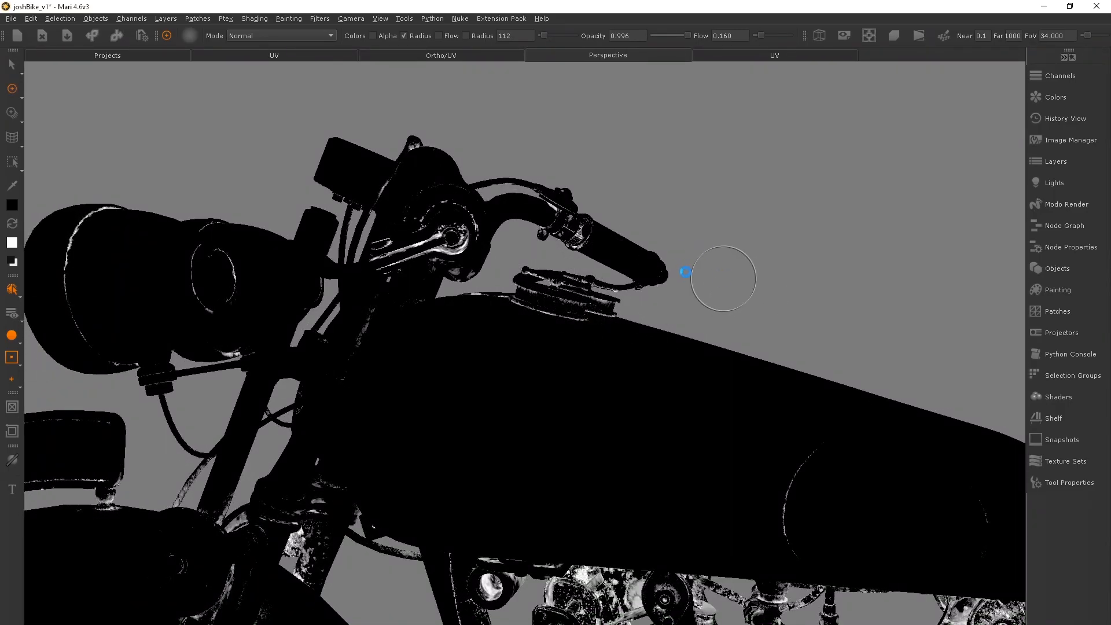
# Step: Examine the painted dirt mask from the headlights and fuel tank around to the far side of the motorcycle
pyautogui.keyDown('alt'); pyautogui.moveTo(616, 287); pyautogui.dragTo(491, 278, button='right'); pyautogui.keyUp('alt')
pyautogui.keyDown('alt'); pyautogui.moveTo(578, 289); pyautogui.dragTo(925, 249); pyautogui.keyUp('alt')
pyautogui.keyDown('alt'); pyautogui.moveTo(637, 298); pyautogui.dragTo(817, 159, button='middle'); pyautogui.keyUp('alt')
pyautogui.keyDown('alt'); pyautogui.moveTo(818, 347); pyautogui.dragTo(1016, 446, button='right'); pyautogui.keyUp('alt')
pyautogui.keyDown('alt'); pyautogui.moveTo(260, 227); pyautogui.dragTo(530, 268, button='middle'); pyautogui.keyUp('alt')
pyautogui.keyDown('alt'); pyautogui.moveTo(529, 267); pyautogui.dragTo(358, 347); pyautogui.keyUp('alt')
pyautogui.keyDown('alt'); pyautogui.moveTo(613, 324); pyautogui.dragTo(631, 278, button='right'); pyautogui.keyUp('alt')
pyautogui.moveTo(631, 277)
pyautogui.keyDown('alt'); pyautogui.mouseDown()
pyautogui.moveTo(601, 263)
pyautogui.moveTo(622, 269)
pyautogui.mouseUp(); pyautogui.keyUp('alt')
# Step: Restore the palettes and set the dirt gizmo's AO Final Contrast to 1.494, checking it on the front wheel hub
pyautogui.press('space')
pyautogui.keyDown('alt'); pyautogui.moveTo(587, 330); pyautogui.dragTo(615, 290, button='middle'); pyautogui.keyUp('alt')
pyautogui.keyDown('alt'); pyautogui.moveTo(451, 260); pyautogui.dragTo(613, 191, button='right'); pyautogui.keyUp('alt')
pyautogui.keyDown('alt'); pyautogui.moveTo(620, 182); pyautogui.dragTo(576, 251, button='middle'); pyautogui.keyUp('alt')
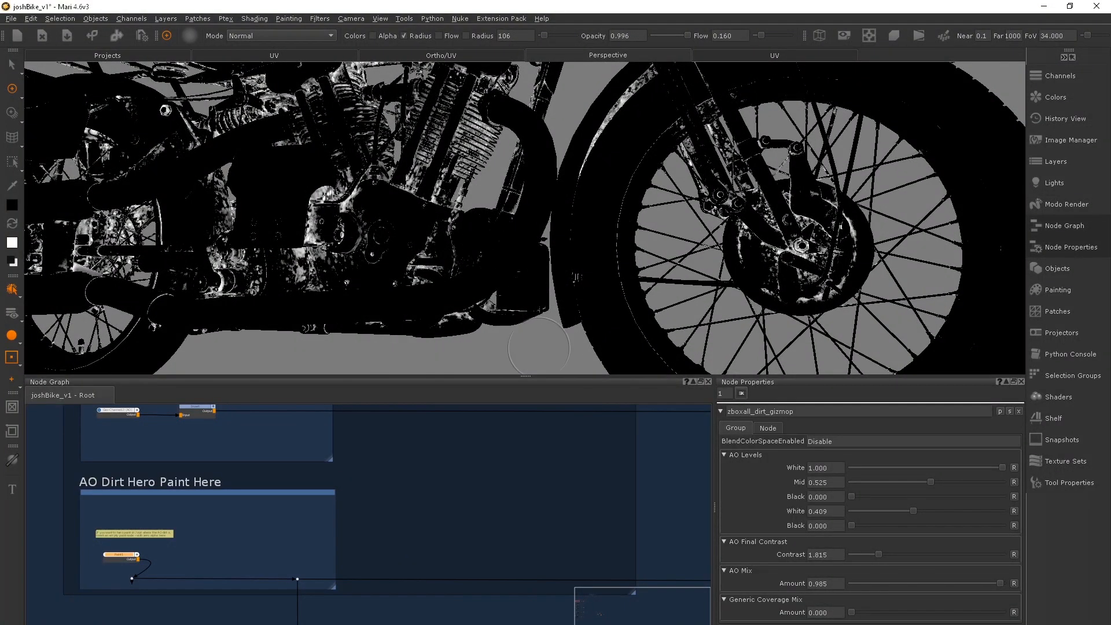
pyautogui.keyDown('alt'); pyautogui.moveTo(718, 222); pyautogui.dragTo(491, 188, button='middle'); pyautogui.keyUp('alt')
pyautogui.keyDown('alt'); pyautogui.moveTo(492, 188); pyautogui.dragTo(619, 214, button='right'); pyautogui.keyUp('alt')
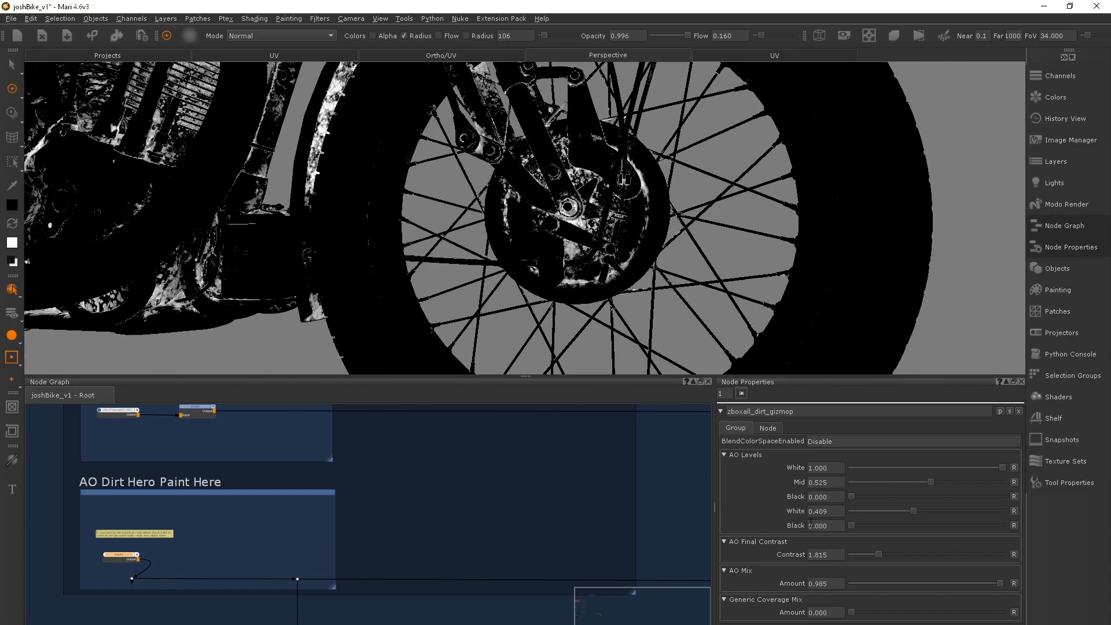
pyautogui.moveTo(877, 555); pyautogui.dragTo(870, 553)
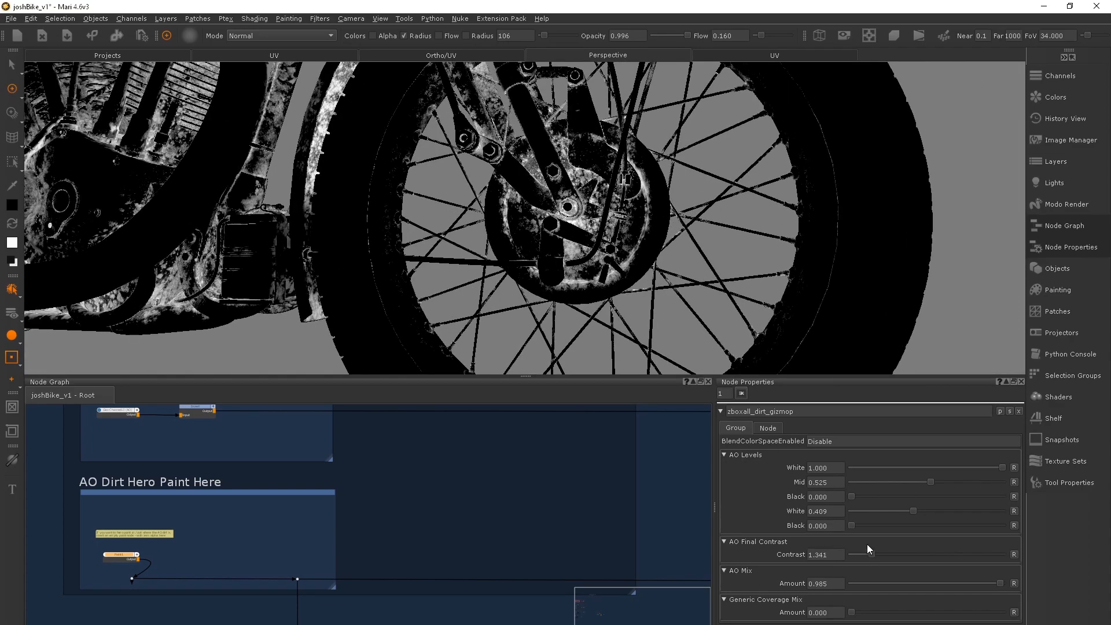
pyautogui.keyDown('alt'); pyautogui.moveTo(556, 231); pyautogui.dragTo(654, 194, button='right'); pyautogui.keyUp('alt')
pyautogui.keyDown('alt'); pyautogui.moveTo(750, 342); pyautogui.dragTo(784, 342); pyautogui.keyUp('alt')
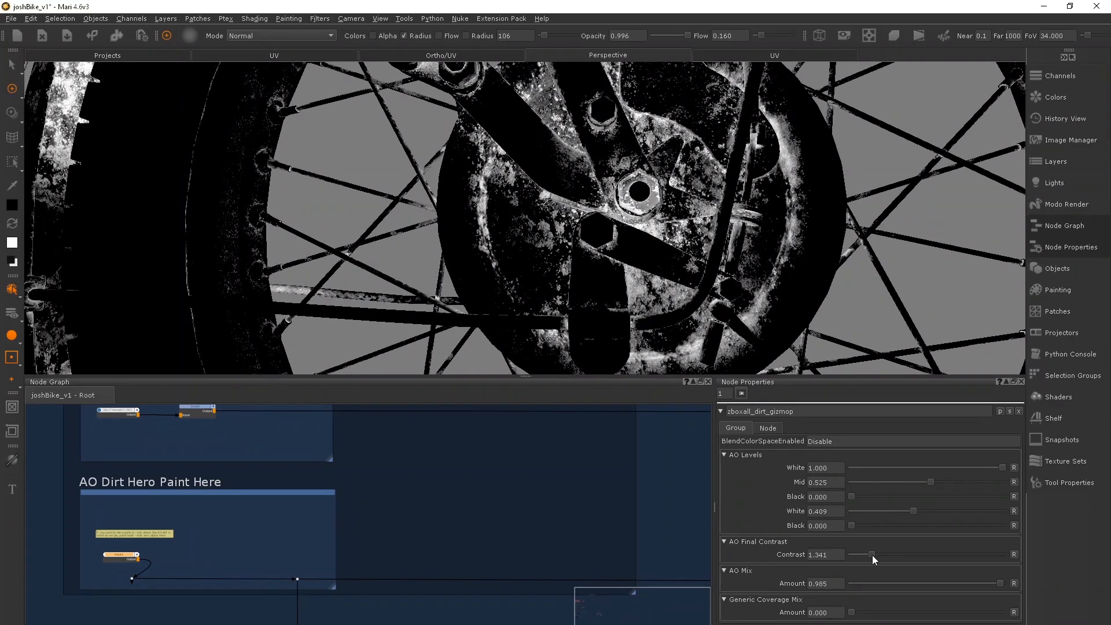
pyautogui.moveTo(870, 555); pyautogui.dragTo(872, 555)
pyautogui.keyDown('alt'); pyautogui.moveTo(665, 202); pyautogui.dragTo(399, 156, button='right'); pyautogui.keyUp('alt')
pyautogui.keyDown('alt'); pyautogui.moveTo(399, 156); pyautogui.dragTo(682, 203, button='middle'); pyautogui.keyUp('alt')
# Step: Set the dirt gizmo's AO Mix amount to 0.870 and its Generic Coverage Mix amount to 0.847
pyautogui.moveTo(1001, 582); pyautogui.dragTo(949, 582)
pyautogui.keyDown('alt'); pyautogui.moveTo(682, 231); pyautogui.dragTo(436, 169, button='right'); pyautogui.keyUp('alt')
pyautogui.keyDown('alt'); pyautogui.moveTo(436, 168); pyautogui.dragTo(520, 190); pyautogui.keyUp('alt')
pyautogui.keyDown('alt'); pyautogui.moveTo(520, 190); pyautogui.dragTo(624, 215, button='right'); pyautogui.keyUp('alt')
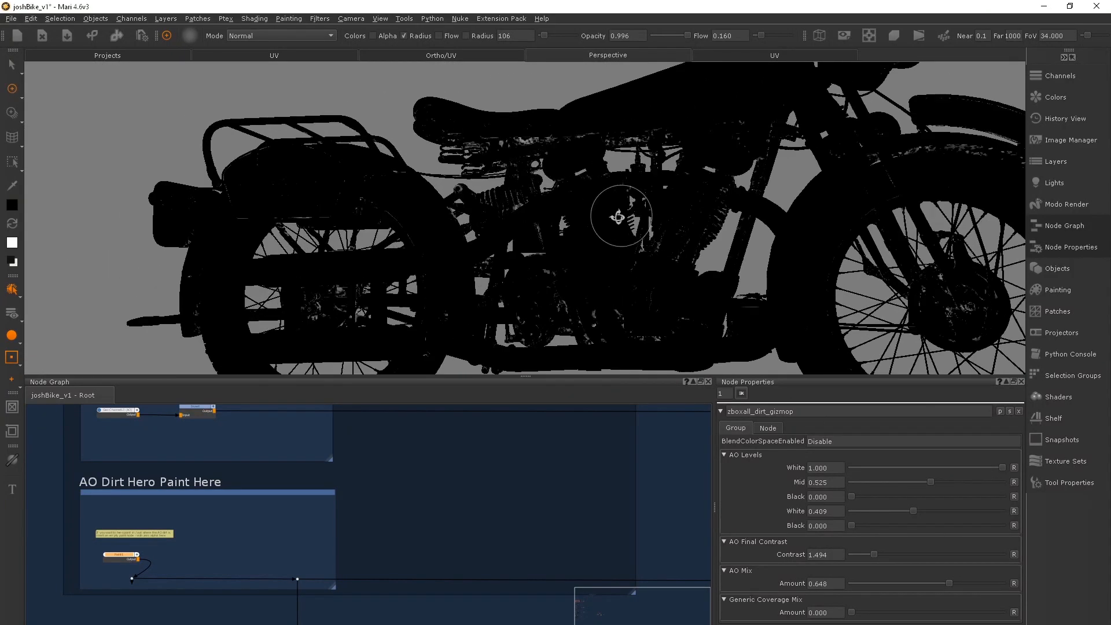
pyautogui.keyDown('alt'); pyautogui.moveTo(624, 215); pyautogui.dragTo(602, 218); pyautogui.keyUp('alt')
pyautogui.moveTo(959, 580); pyautogui.dragTo(978, 580)
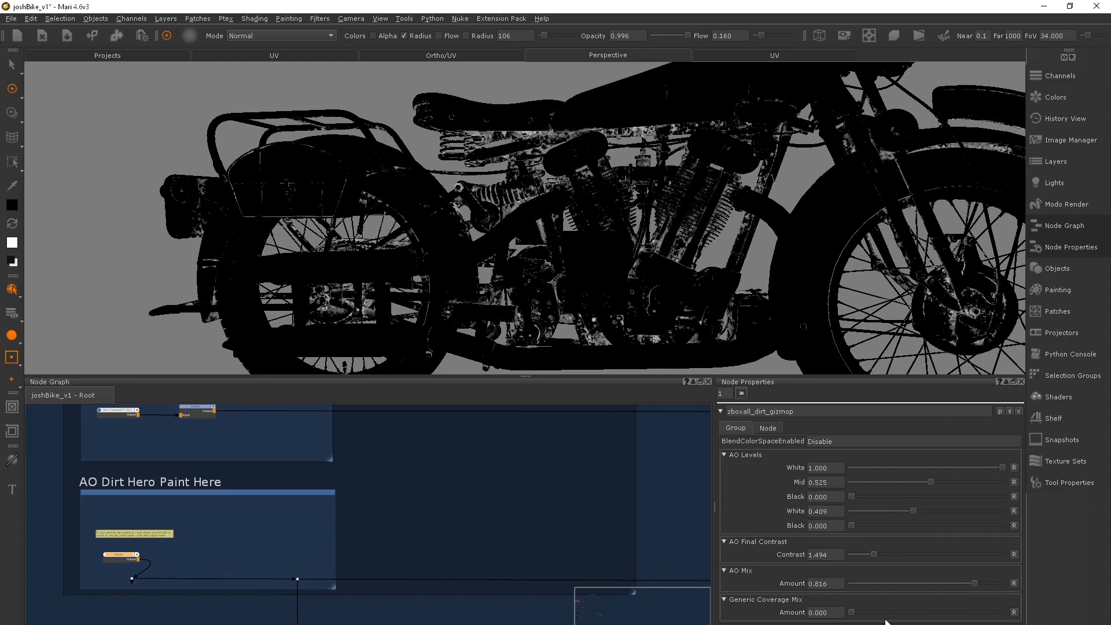
pyautogui.moveTo(932, 618); pyautogui.dragTo(1104, 620)
pyautogui.moveTo(1001, 613)
pyautogui.mouseDown()
pyautogui.moveTo(980, 619)
pyautogui.moveTo(991, 622)
pyautogui.mouseUp()
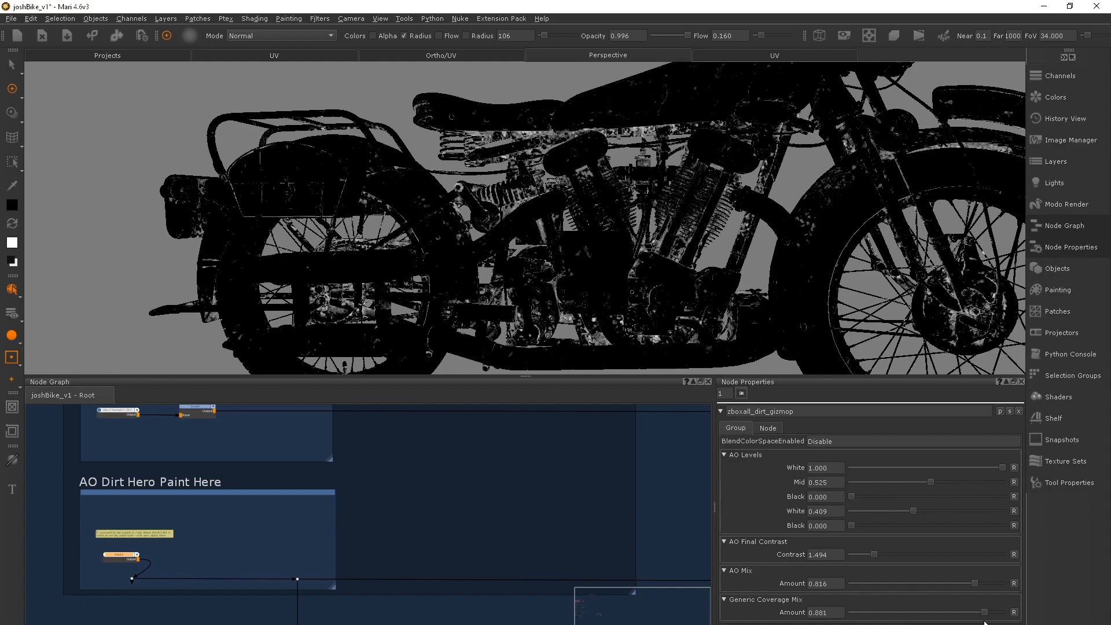
pyautogui.moveTo(971, 582)
pyautogui.mouseDown()
pyautogui.moveTo(991, 584)
pyautogui.moveTo(981, 585)
pyautogui.mouseUp()
pyautogui.keyDown('alt'); pyautogui.moveTo(517, 229); pyautogui.dragTo(549, 230, button='right'); pyautogui.keyUp('alt')
pyautogui.keyDown('alt'); pyautogui.moveTo(550, 230); pyautogui.dragTo(503, 228); pyautogui.keyUp('alt')
pyautogui.keyDown('alt'); pyautogui.moveTo(503, 228); pyautogui.dragTo(602, 251, button='right'); pyautogui.keyUp('alt')
pyautogui.moveTo(602, 251)
pyautogui.keyDown('alt'); pyautogui.mouseDown()
pyautogui.moveTo(335, 243)
pyautogui.moveTo(512, 261)
pyautogui.mouseUp(); pyautogui.keyUp('alt')
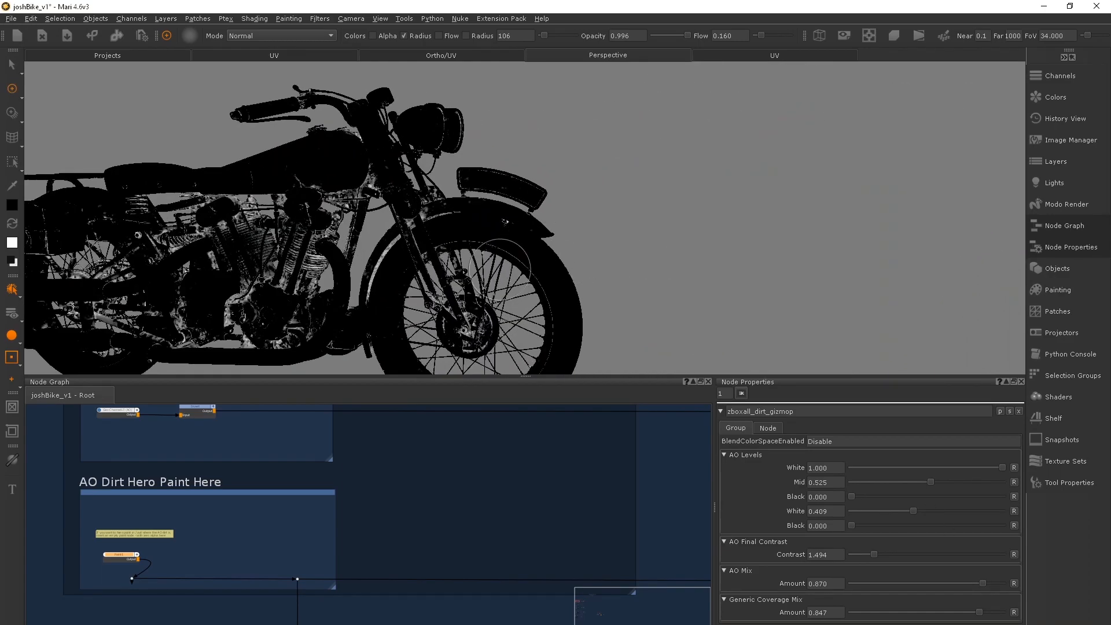
# Step: Display the Dust Channel mask on the motorcycle and open the properties of zboxall_dust_gizmo1
pyautogui.scroll(-5, 509, 549)
pyautogui.moveTo(446, 607); pyautogui.dragTo(337, 409, button='middle')
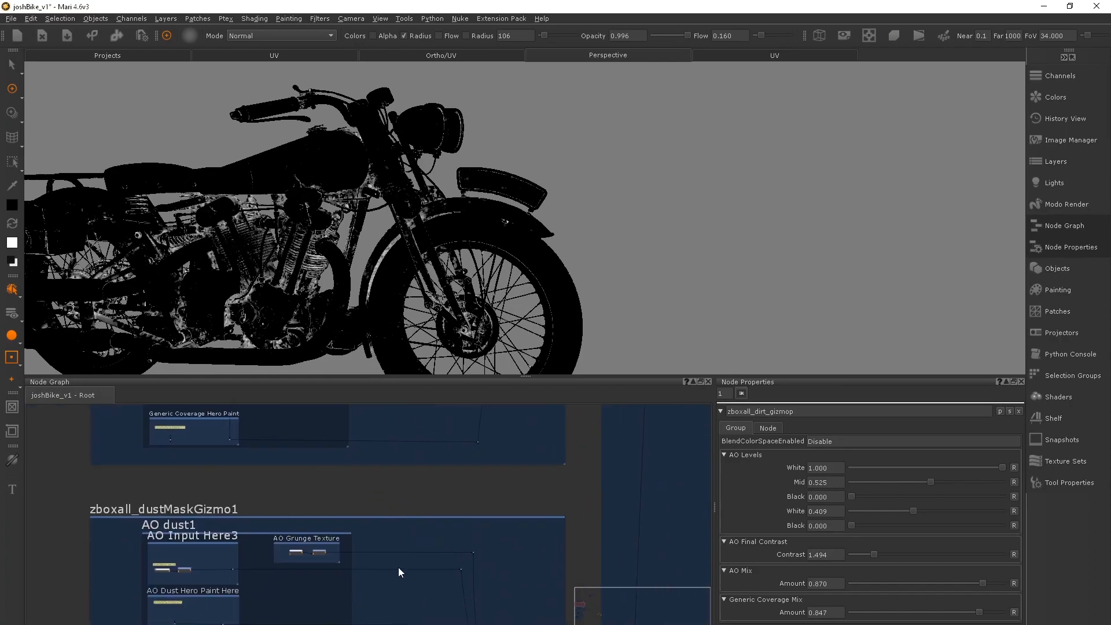
pyautogui.moveTo(370, 621); pyautogui.dragTo(376, 535, button='middle')
pyautogui.moveTo(459, 572); pyautogui.dragTo(454, 468, button='middle')
pyautogui.scroll(2, 506, 498)
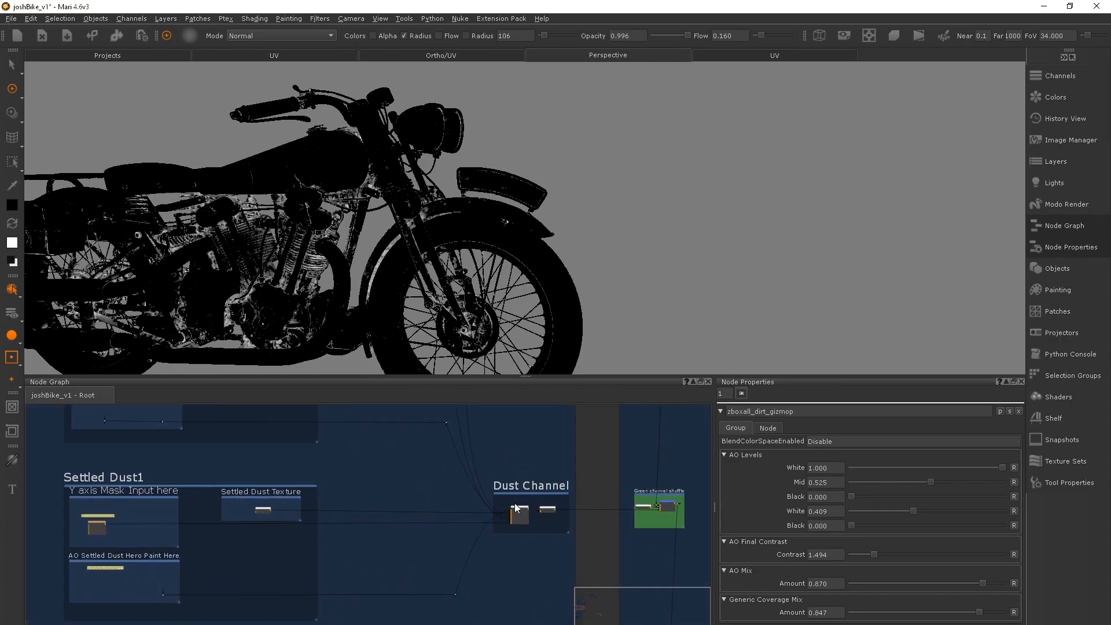
pyautogui.moveTo(155, 491); pyautogui.dragTo(371, 517, button='middle')
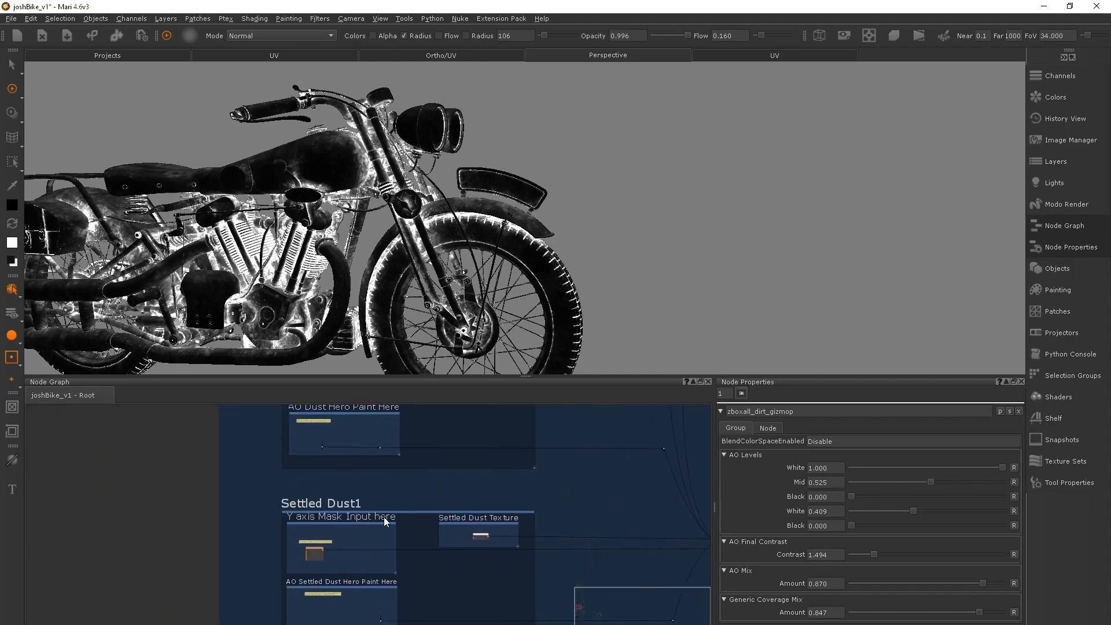
pyautogui.moveTo(577, 476); pyautogui.dragTo(331, 458, button='middle')
pyautogui.click(490, 523)
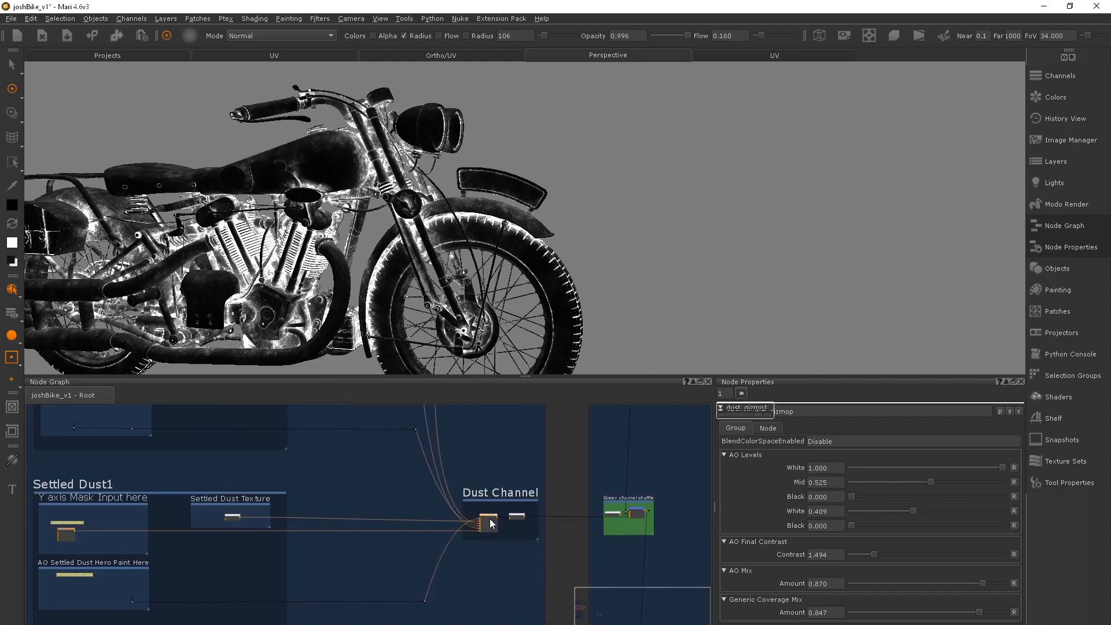
pyautogui.scroll(-1, 1018, 535)
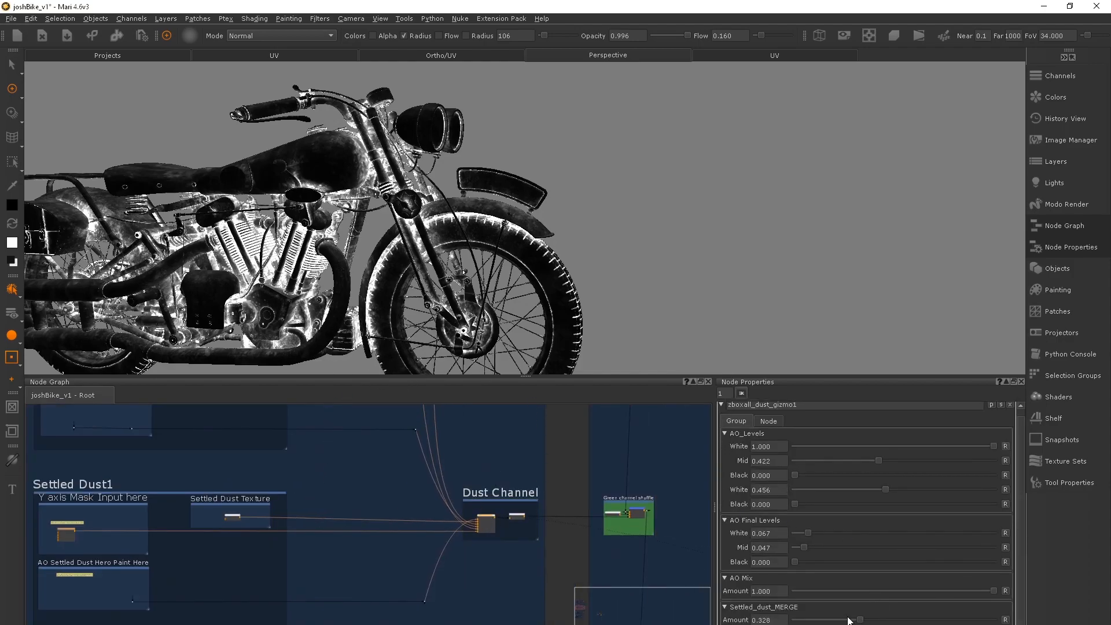
# Step: Set the dust gizmo's Settled_dust_MERGE amount to 0.000, with the AO Mix amount at its maximum of 1.000
pyautogui.moveTo(859, 620); pyautogui.dragTo(790, 621)
pyautogui.keyDown('alt'); pyautogui.moveTo(492, 289); pyautogui.dragTo(868, 237, button='middle'); pyautogui.keyUp('alt')
pyautogui.keyDown('alt'); pyautogui.moveTo(868, 237); pyautogui.dragTo(765, 276); pyautogui.keyUp('alt')
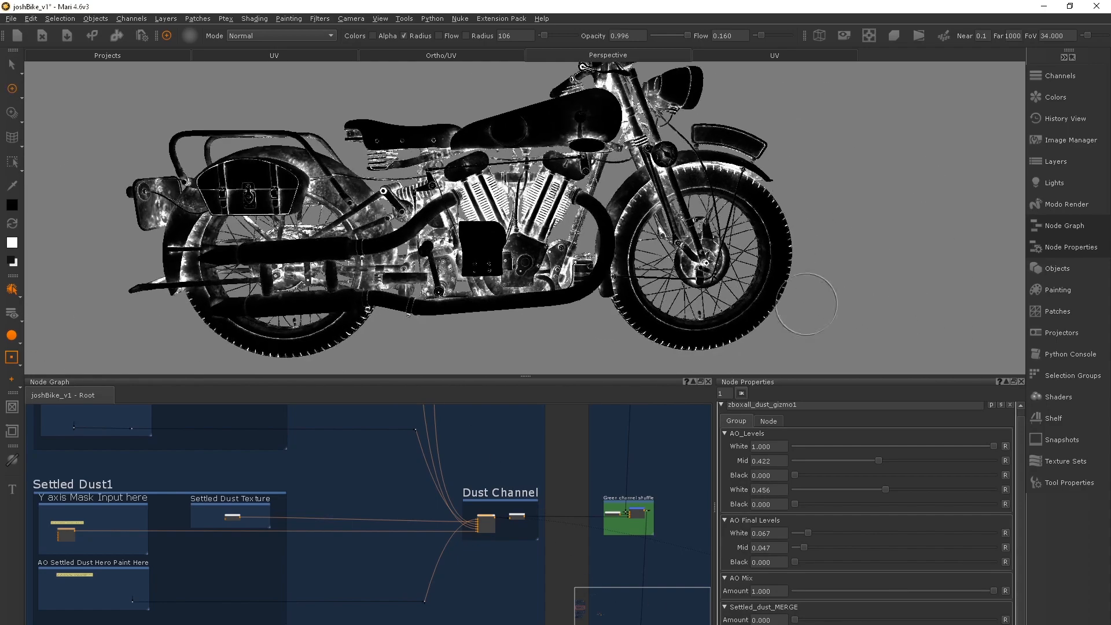
pyautogui.moveTo(994, 587)
pyautogui.mouseDown()
pyautogui.moveTo(767, 566)
pyautogui.moveTo(1086, 579)
pyautogui.mouseUp()
# Step: Set the dust gizmo's AO_Levels Mid to 0.465 and lower White to 0.503, and the AO Final Levels Mid to 0.052
pyautogui.moveTo(878, 459)
pyautogui.mouseDown()
pyautogui.moveTo(894, 460)
pyautogui.moveTo(873, 489)
pyautogui.moveTo(888, 461)
pyautogui.mouseUp()
pyautogui.keyDown('alt'); pyautogui.moveTo(694, 290); pyautogui.dragTo(708, 238, button='middle'); pyautogui.keyUp('alt')
pyautogui.keyDown('alt'); pyautogui.moveTo(642, 243); pyautogui.dragTo(787, 278, button='right'); pyautogui.keyUp('alt')
pyautogui.keyDown('alt'); pyautogui.moveTo(786, 277); pyautogui.dragTo(758, 283); pyautogui.keyUp('alt')
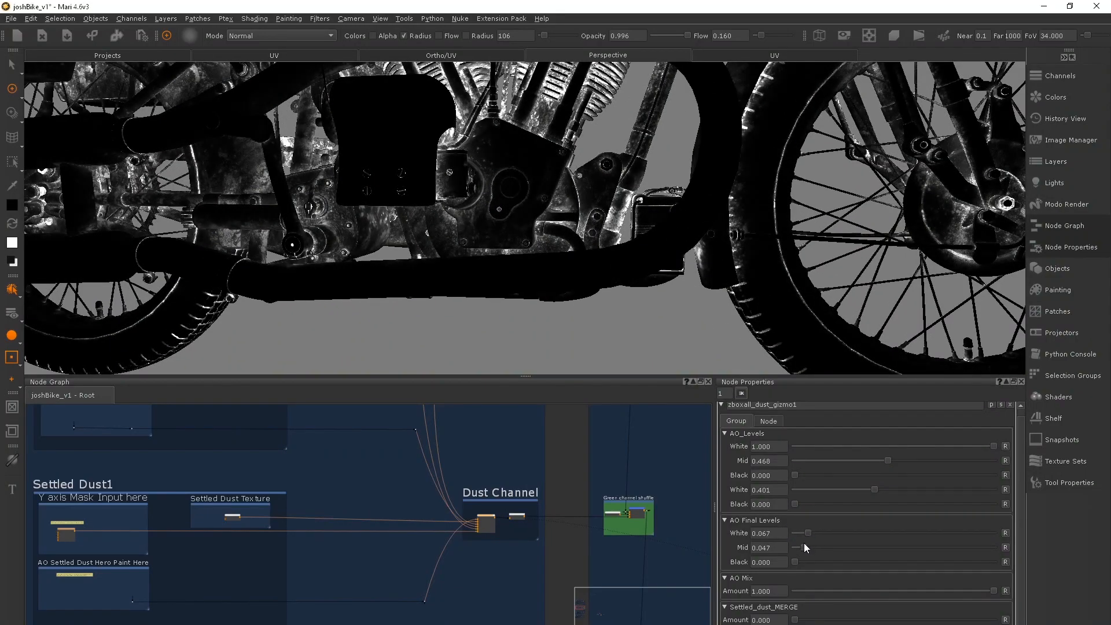
pyautogui.moveTo(804, 546); pyautogui.dragTo(806, 547)
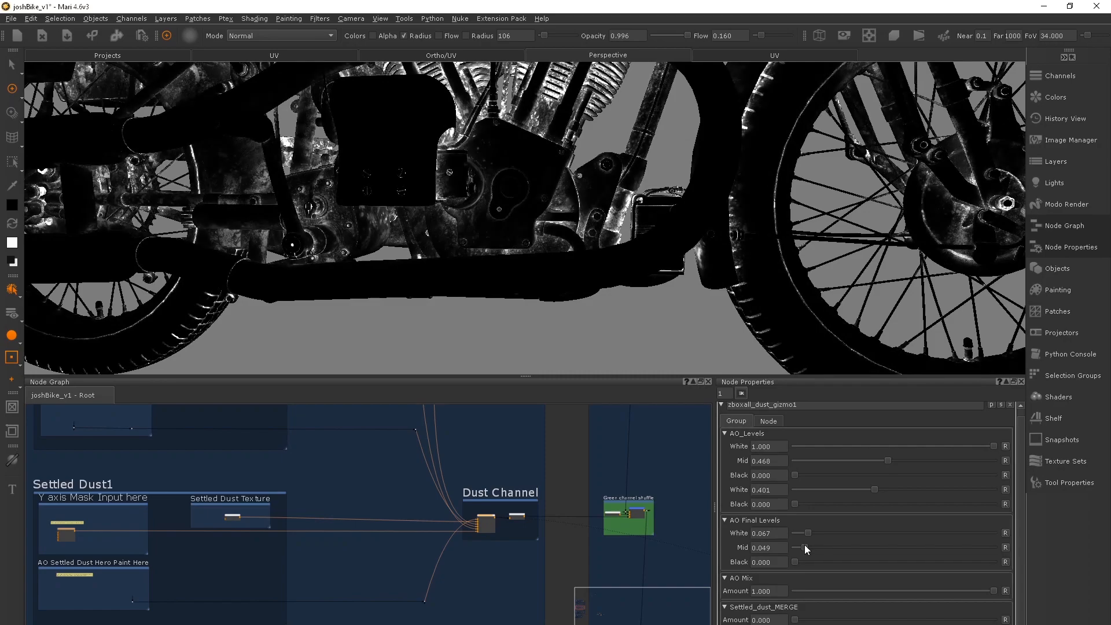
pyautogui.moveTo(888, 461)
pyautogui.mouseDown()
pyautogui.moveTo(863, 490)
pyautogui.moveTo(883, 487)
pyautogui.moveTo(885, 461)
pyautogui.mouseUp()
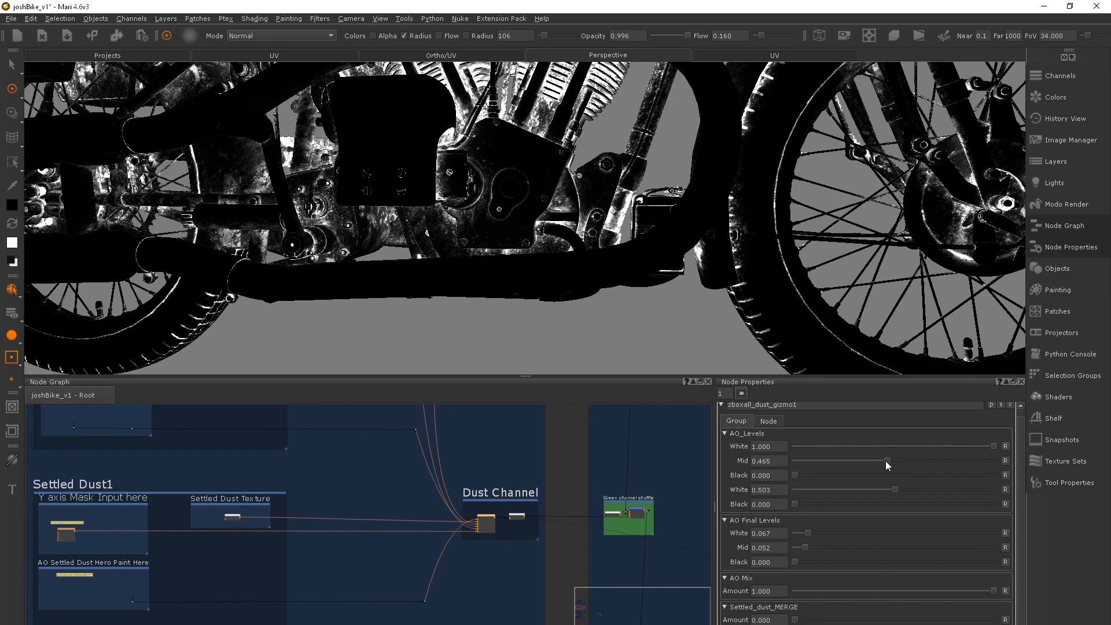
# Step: Set the AO_Levels Mid to 0.416 and the lower White to 0.352, checking the dust on the whole motorcycle
pyautogui.keyDown('alt'); pyautogui.moveTo(757, 213); pyautogui.dragTo(474, 223, button='middle'); pyautogui.keyUp('alt')
pyautogui.keyDown('alt'); pyautogui.moveTo(474, 223); pyautogui.dragTo(632, 236, button='right'); pyautogui.keyUp('alt')
pyautogui.moveTo(893, 492)
pyautogui.mouseDown()
pyautogui.moveTo(877, 460)
pyautogui.moveTo(893, 489)
pyautogui.moveTo(863, 489)
pyautogui.moveTo(876, 460)
pyautogui.mouseUp()
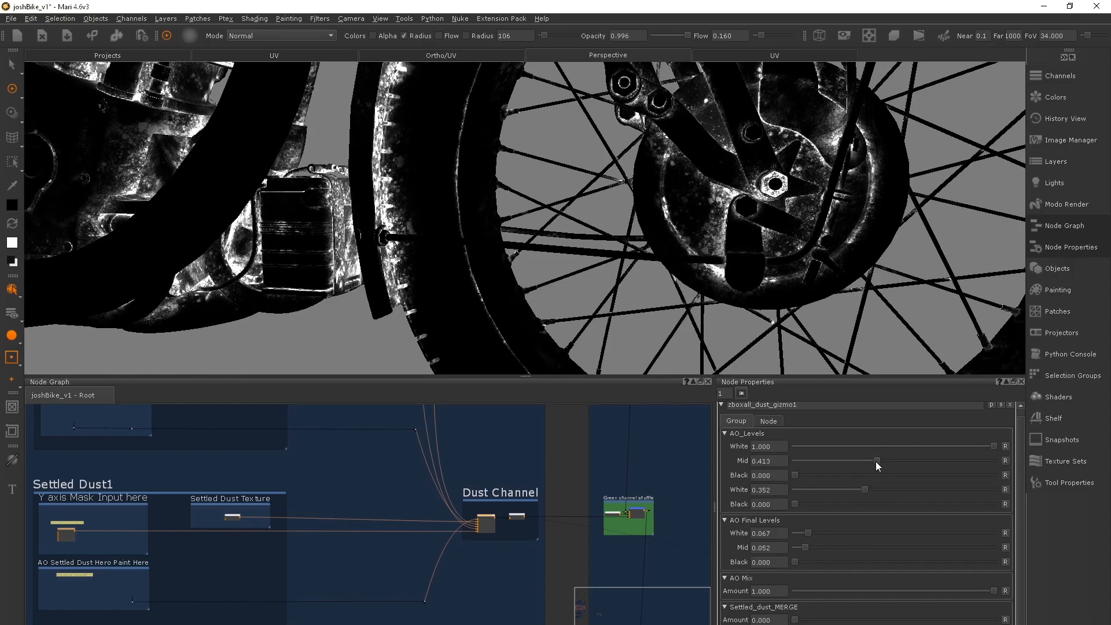
pyautogui.press('f')
pyautogui.keyDown('alt'); pyautogui.moveTo(518, 216); pyautogui.dragTo(550, 217); pyautogui.keyUp('alt')
pyautogui.keyDown('alt'); pyautogui.moveTo(551, 217); pyautogui.dragTo(576, 212, button='right'); pyautogui.keyUp('alt')
pyautogui.keyDown('alt'); pyautogui.moveTo(576, 212); pyautogui.dragTo(463, 188, button='middle'); pyautogui.keyUp('alt')
# Step: Add a 2048 x 2048 8bit paint node under AO Dust Hero Paint Here and place it above the input dot
pyautogui.moveTo(385, 559); pyautogui.dragTo(460, 514, button='middle')
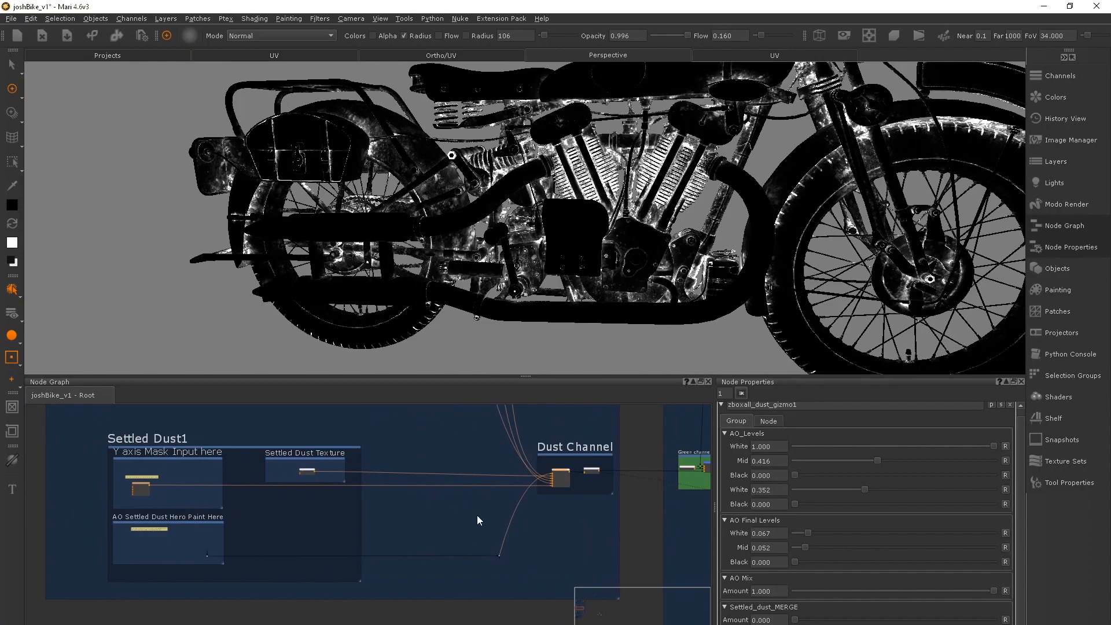
pyautogui.moveTo(352, 496); pyautogui.dragTo(380, 490, button='middle')
pyautogui.moveTo(282, 499); pyautogui.dragTo(378, 508, button='middle')
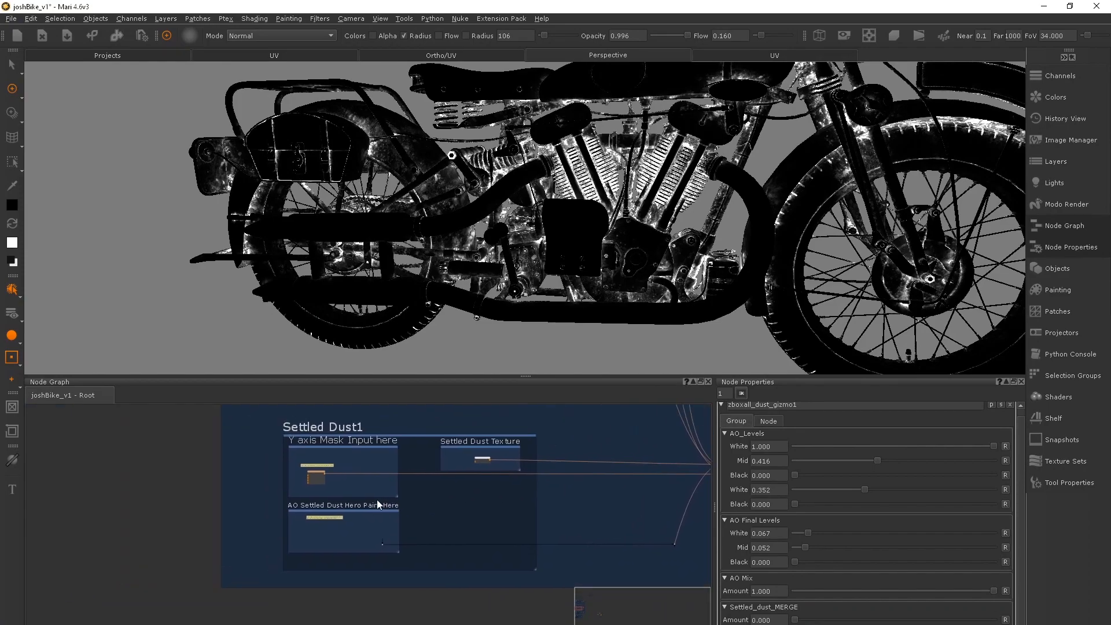
pyautogui.scroll(2, 412, 495)
pyautogui.moveTo(440, 474); pyautogui.dragTo(425, 561, button='middle')
pyautogui.moveTo(345, 463); pyautogui.dragTo(409, 570, button='middle')
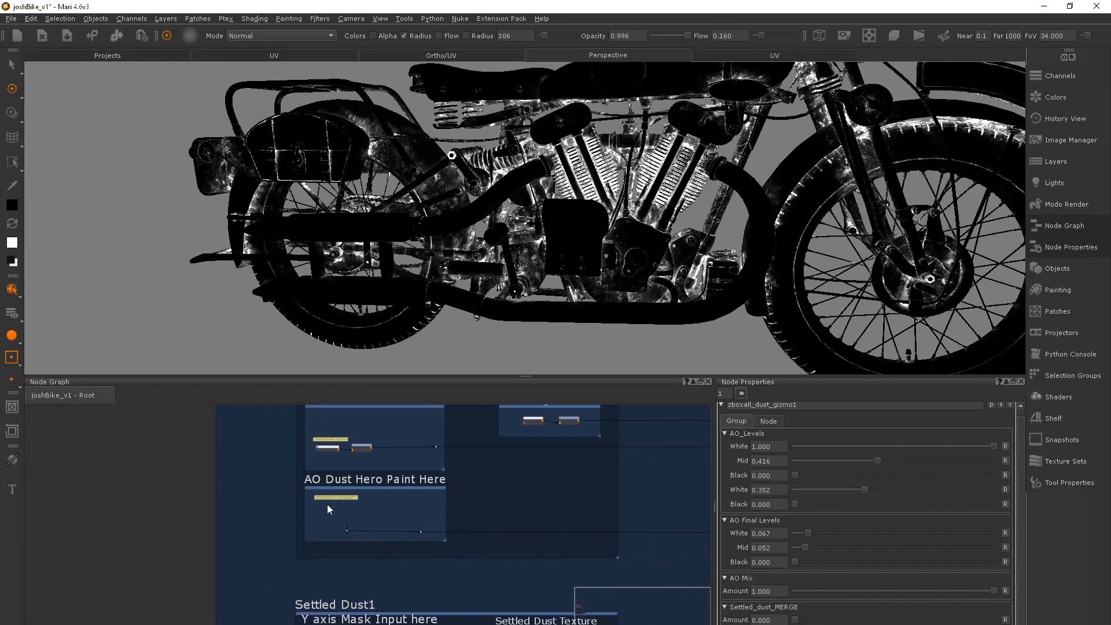
pyautogui.scroll(2, 333, 503)
pyautogui.press('p')
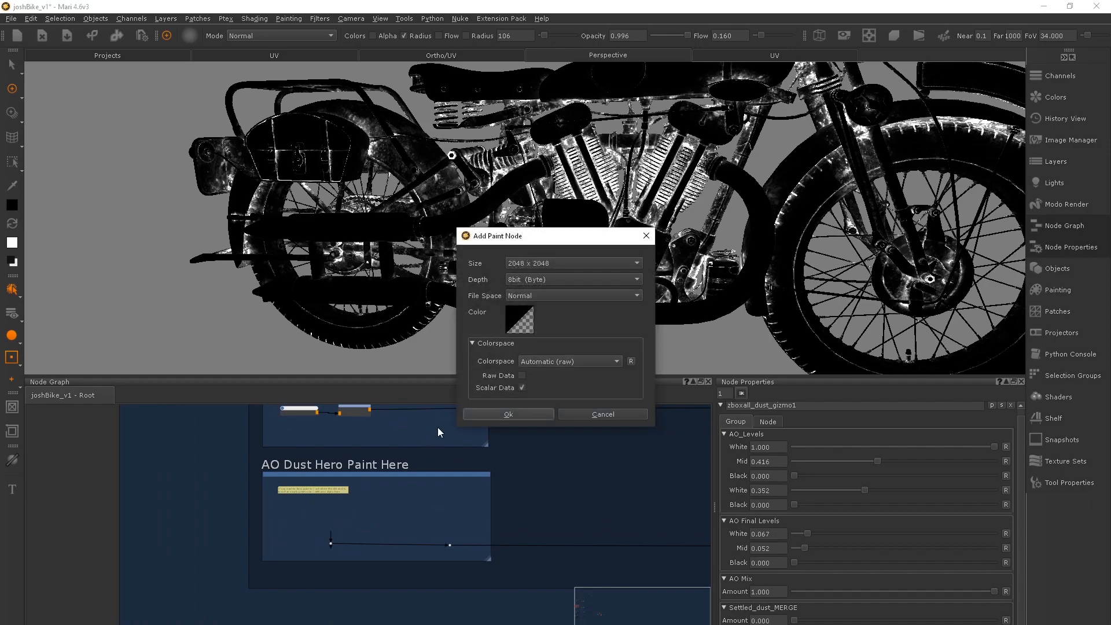
pyautogui.click(509, 415)
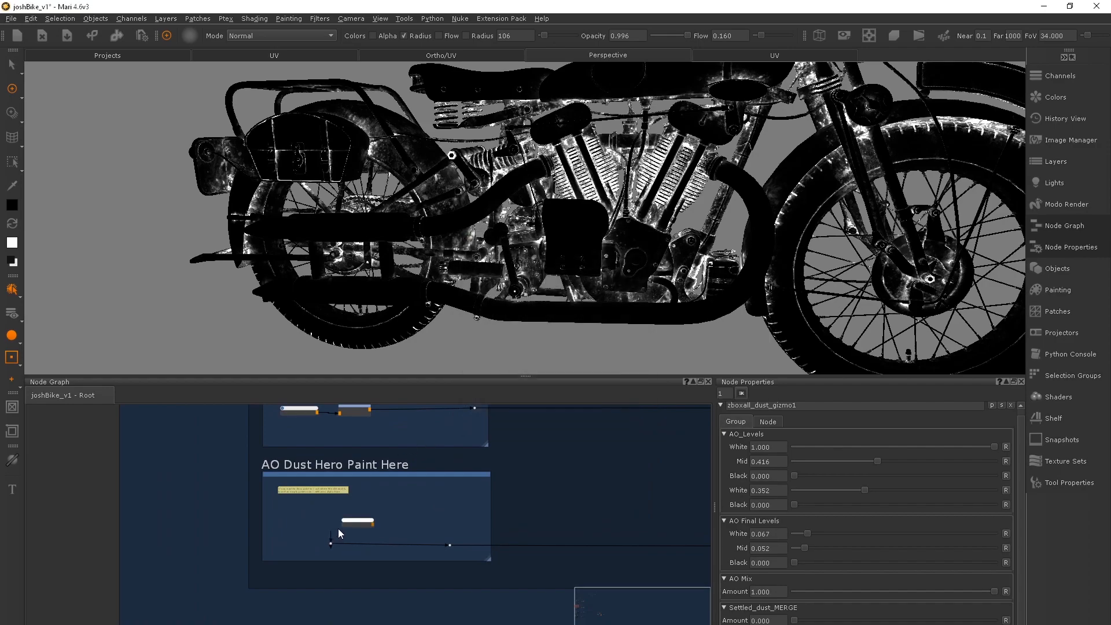
pyautogui.moveTo(367, 523); pyautogui.dragTo(335, 518)
# Step: Maximise the viewport and paint black over the dust on the front tyre, fork, underside of the tank and saddlebag
pyautogui.keyDown('alt'); pyautogui.moveTo(603, 231); pyautogui.dragTo(570, 279, button='middle'); pyautogui.keyUp('alt')
pyautogui.hotkey('ctrl', 'space')
pyautogui.press('r')
pyautogui.moveTo(576, 275)
pyautogui.mouseDown()
pyautogui.moveTo(598, 378)
pyautogui.moveTo(405, 341)
pyautogui.moveTo(358, 474)
pyautogui.mouseUp()
pyautogui.moveTo(711, 428); pyautogui.dragTo(738, 520)
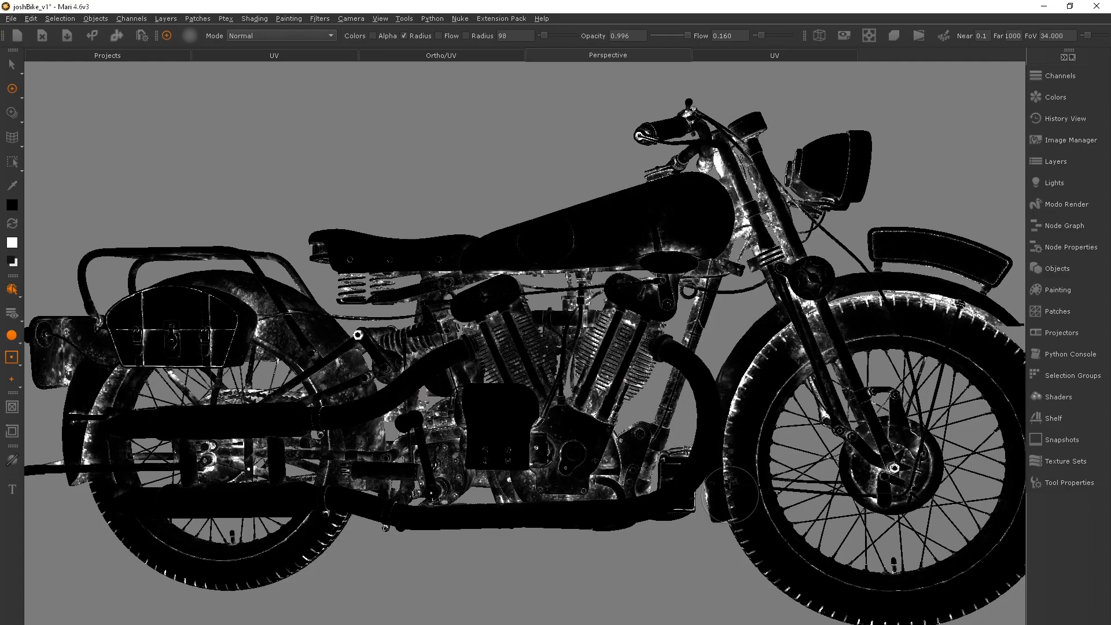
pyautogui.moveTo(867, 300); pyautogui.dragTo(788, 357)
pyautogui.moveTo(717, 145)
pyautogui.mouseDown()
pyautogui.moveTo(746, 231)
pyautogui.moveTo(784, 283)
pyautogui.mouseUp()
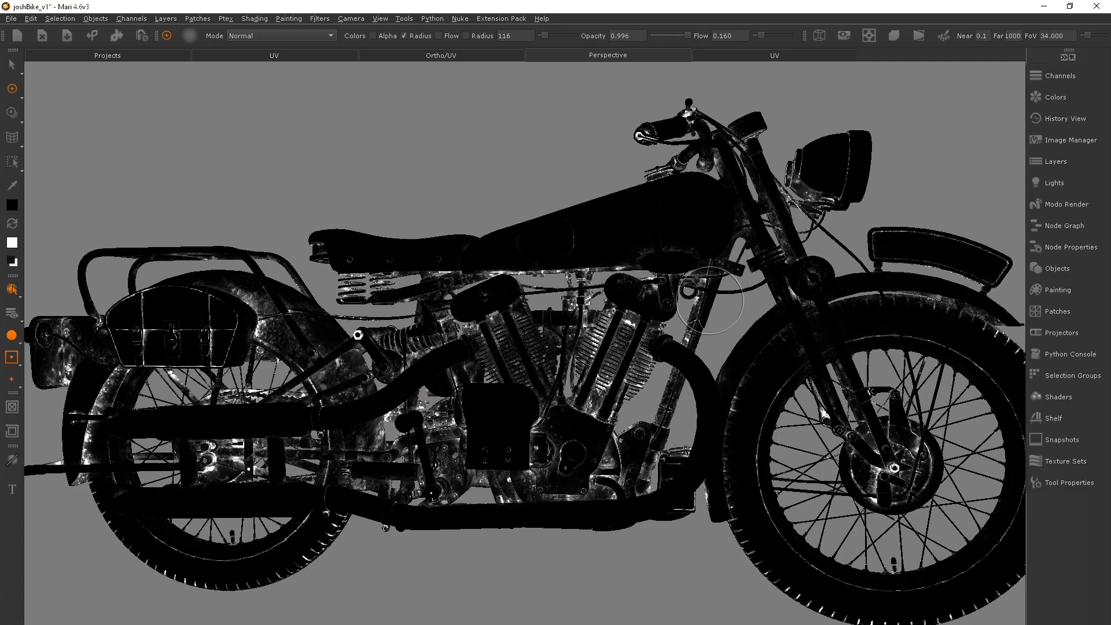
pyautogui.moveTo(697, 300); pyautogui.dragTo(377, 278)
pyautogui.moveTo(265, 321); pyautogui.dragTo(351, 382)
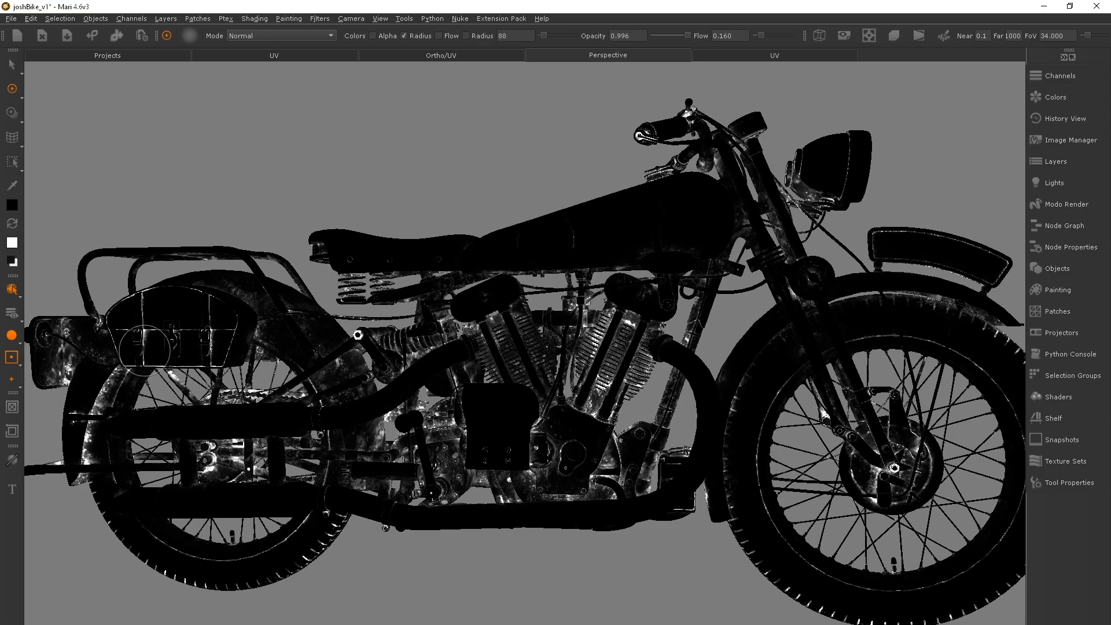
# Step: Paint black over the dust on top of the fuel tank around the filler caps, enlarging the brush radius to 164
pyautogui.keyDown('alt'); pyautogui.moveTo(564, 370); pyautogui.dragTo(497, 497, button='middle'); pyautogui.keyUp('alt')
pyautogui.keyDown('alt'); pyautogui.moveTo(497, 497); pyautogui.dragTo(486, 457); pyautogui.keyUp('alt')
pyautogui.keyDown('alt'); pyautogui.moveTo(486, 457); pyautogui.dragTo(555, 404, button='right'); pyautogui.keyUp('alt')
pyautogui.moveTo(555, 405)
pyautogui.keyDown('alt'); pyautogui.mouseDown()
pyautogui.moveTo(486, 377)
pyautogui.moveTo(463, 389)
pyautogui.mouseUp(); pyautogui.keyUp('alt')
pyautogui.press(']')
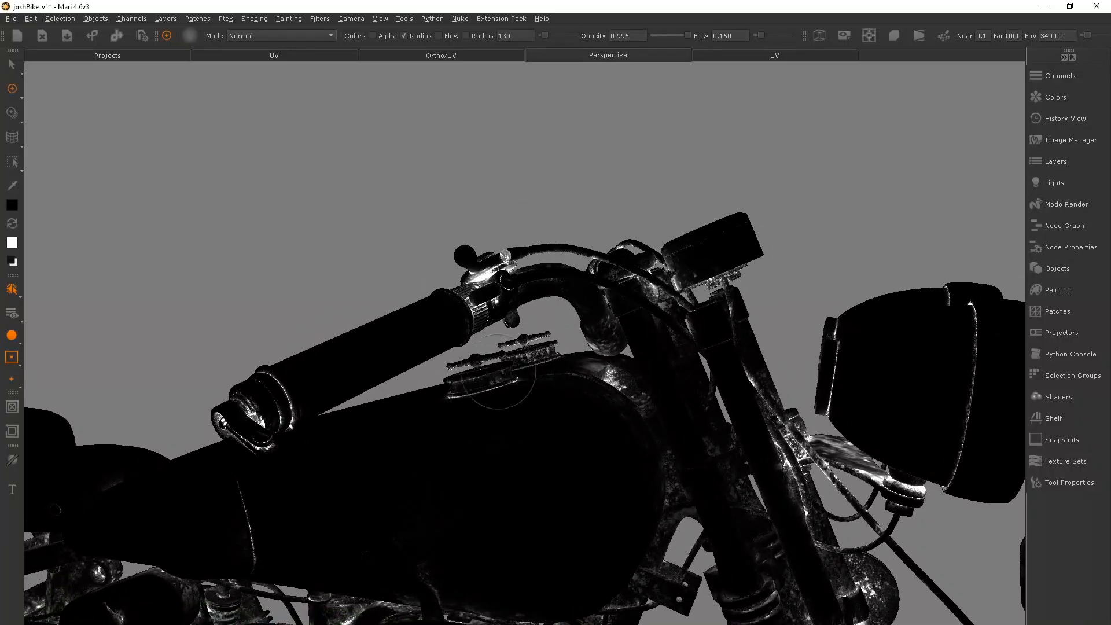
pyautogui.moveTo(526, 312)
pyautogui.keyDown('alt'); pyautogui.mouseDown()
pyautogui.moveTo(769, 359)
pyautogui.moveTo(719, 298)
pyautogui.mouseUp(); pyautogui.keyUp('alt')
pyautogui.press(']')
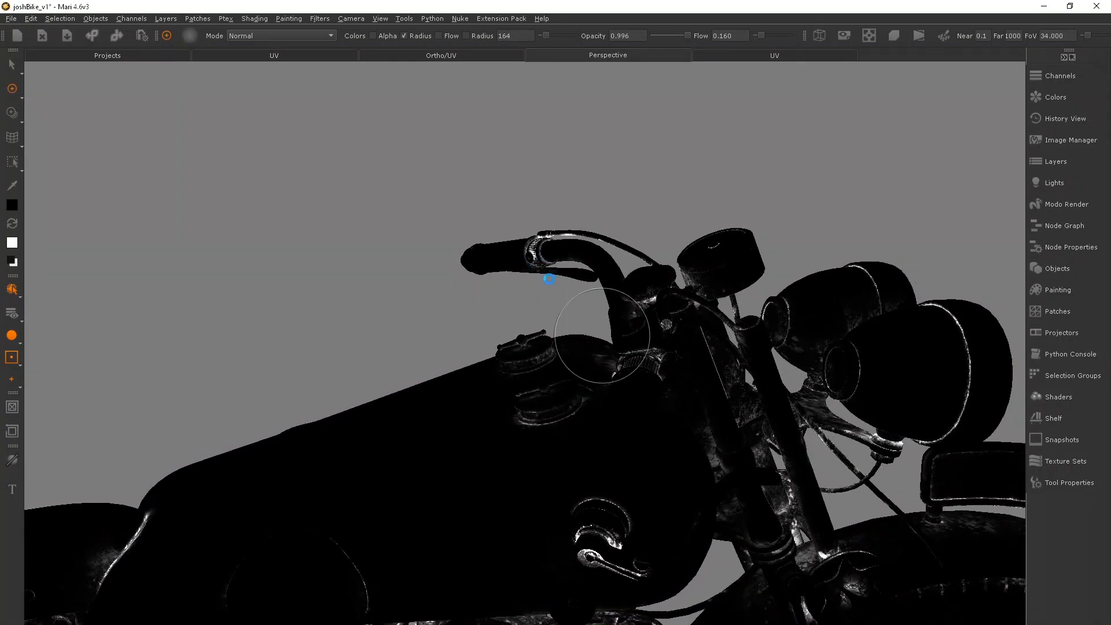
# Step: Isolate the front tyre by connected mesh and paint black over its dust with a brush radius of 164
pyautogui.press('a')
pyautogui.keyDown('alt'); pyautogui.moveTo(764, 385); pyautogui.dragTo(631, 361); pyautogui.keyUp('alt')
pyautogui.keyDown('alt'); pyautogui.moveTo(631, 362); pyautogui.dragTo(489, 372, button='right'); pyautogui.keyUp('alt')
pyautogui.keyDown('alt'); pyautogui.moveTo(488, 372); pyautogui.dragTo(309, 431, button='middle'); pyautogui.keyUp('alt')
pyautogui.press('s')
pyautogui.moveTo(679, 331); pyautogui.dragTo(746, 369)
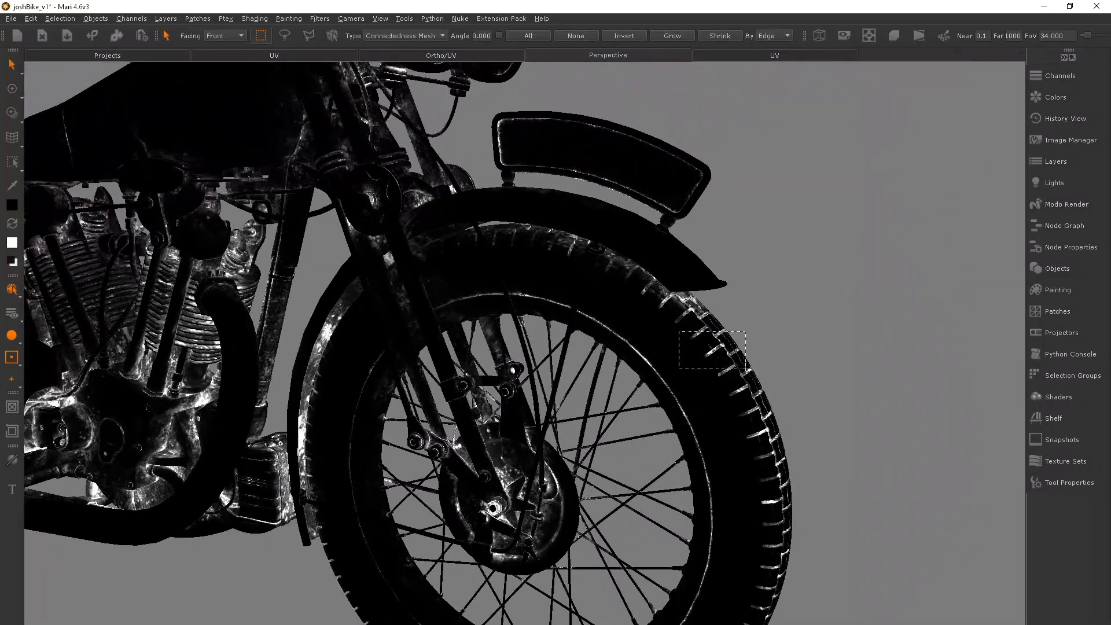
pyautogui.hotkey('shift', 'h')
pyautogui.press('p')
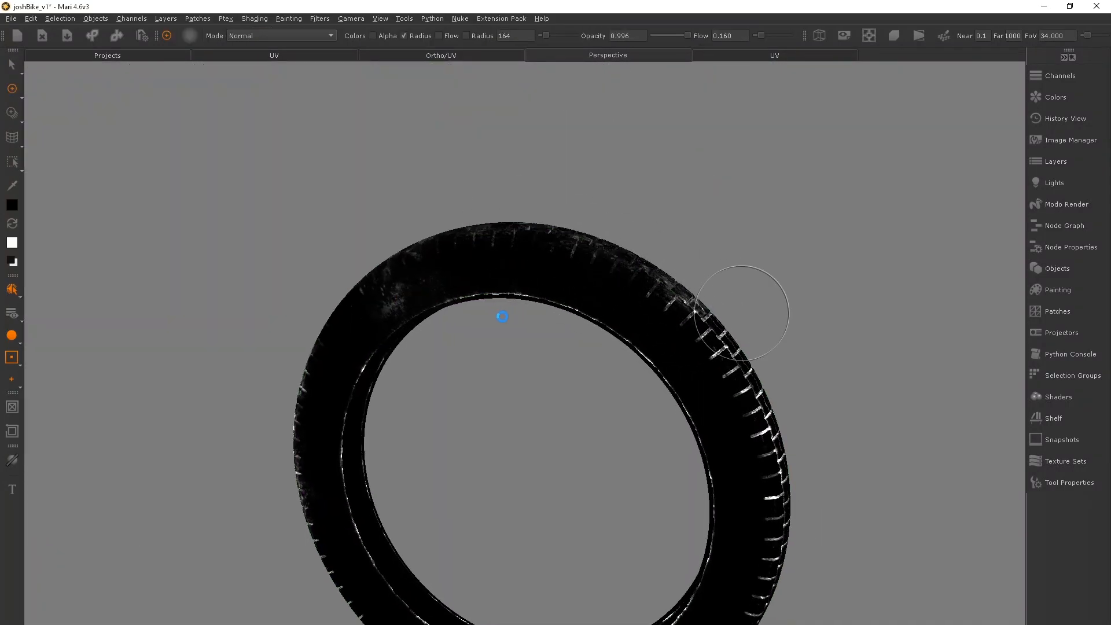
pyautogui.keyDown('alt'); pyautogui.moveTo(546, 327); pyautogui.dragTo(452, 315, button='right'); pyautogui.keyUp('alt')
# Step: Show all parts of the motorcycle, then isolate the rear tyre for painting
pyautogui.rightClick(422, 308)
pyautogui.moveTo(530, 350)
pyautogui.click(601, 399)
pyautogui.keyDown('alt'); pyautogui.moveTo(578, 393); pyautogui.dragTo(665, 388); pyautogui.keyUp('alt')
pyautogui.keyDown('alt'); pyautogui.moveTo(520, 399); pyautogui.dragTo(625, 405, button='right'); pyautogui.keyUp('alt')
pyautogui.press('s')
pyautogui.click(468, 489)
pyautogui.hotkey('shift', 'h')
pyautogui.press('p')
# Step: Paint black over the dust on the upper part of the rear tyre, then show the entire object
pyautogui.moveTo(653, 422)
pyautogui.mouseDown()
pyautogui.moveTo(636, 347)
pyautogui.moveTo(497, 342)
pyautogui.moveTo(451, 445)
pyautogui.mouseUp()
pyautogui.moveTo(512, 338); pyautogui.dragTo(625, 320)
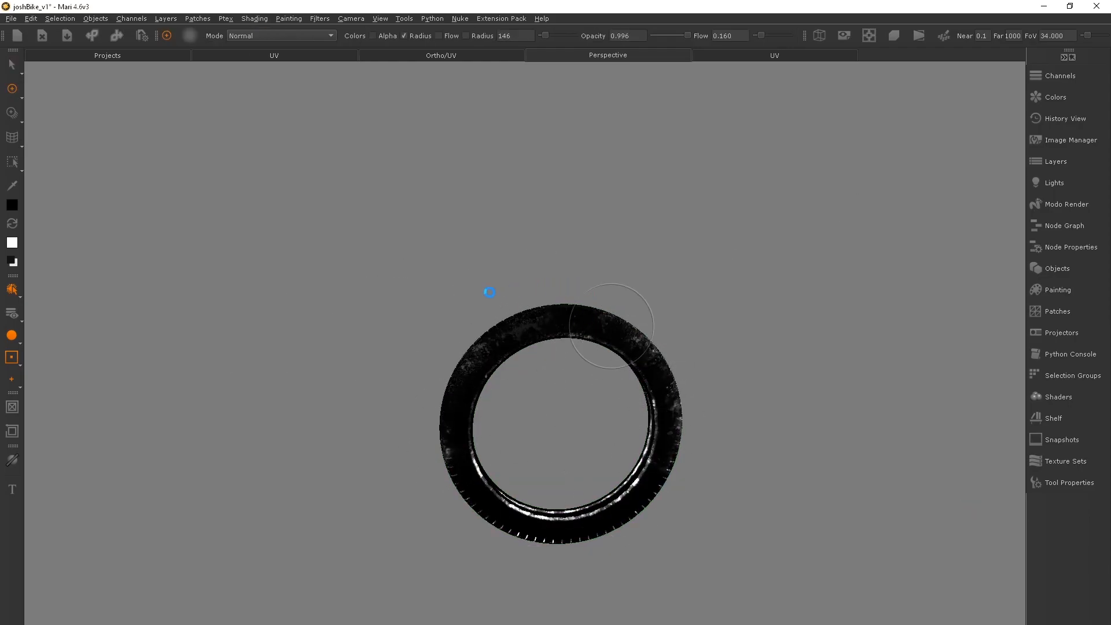
pyautogui.rightClick(335, 279)
pyautogui.moveTo(370, 322)
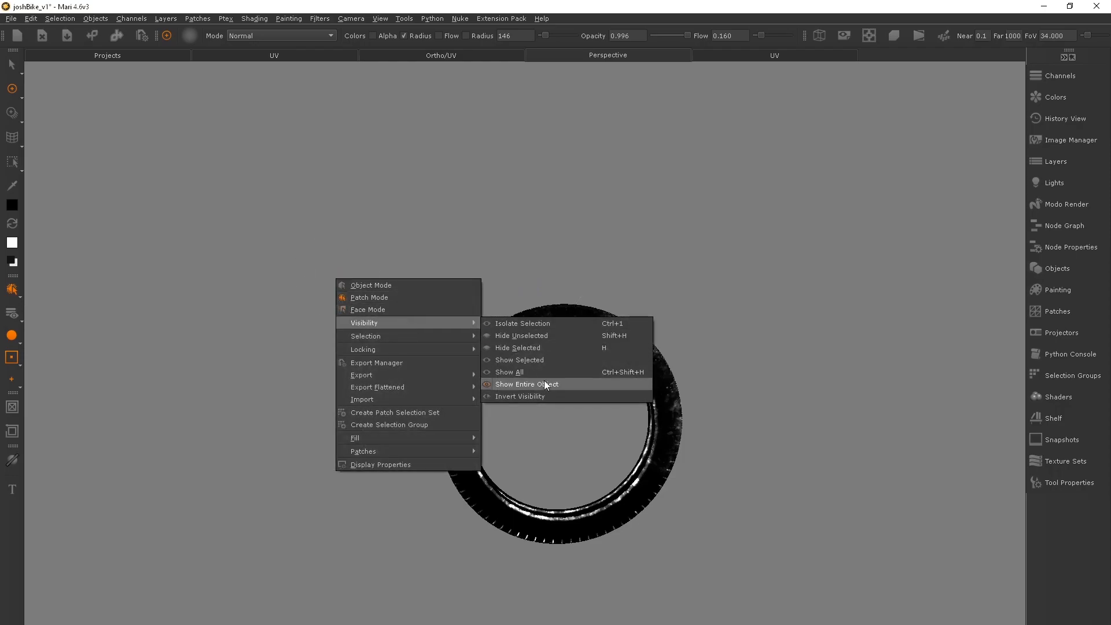
pyautogui.click(546, 383)
# Step: Isolate the rear fender and paint black over its dust patches with a brush radius of 88
pyautogui.keyDown('alt'); pyautogui.moveTo(399, 341); pyautogui.dragTo(476, 340, button='right'); pyautogui.keyUp('alt')
pyautogui.keyDown('alt'); pyautogui.moveTo(476, 339); pyautogui.dragTo(561, 362); pyautogui.keyUp('alt')
pyautogui.press('s')
pyautogui.click(482, 375)
pyautogui.hotkey('shift', 'h')
pyautogui.press('p')
pyautogui.moveTo(482, 375)
pyautogui.keyDown('alt'); pyautogui.mouseDown()
pyautogui.moveTo(450, 365)
pyautogui.moveTo(565, 304)
pyautogui.moveTo(728, 423)
pyautogui.mouseUp(); pyautogui.keyUp('alt')
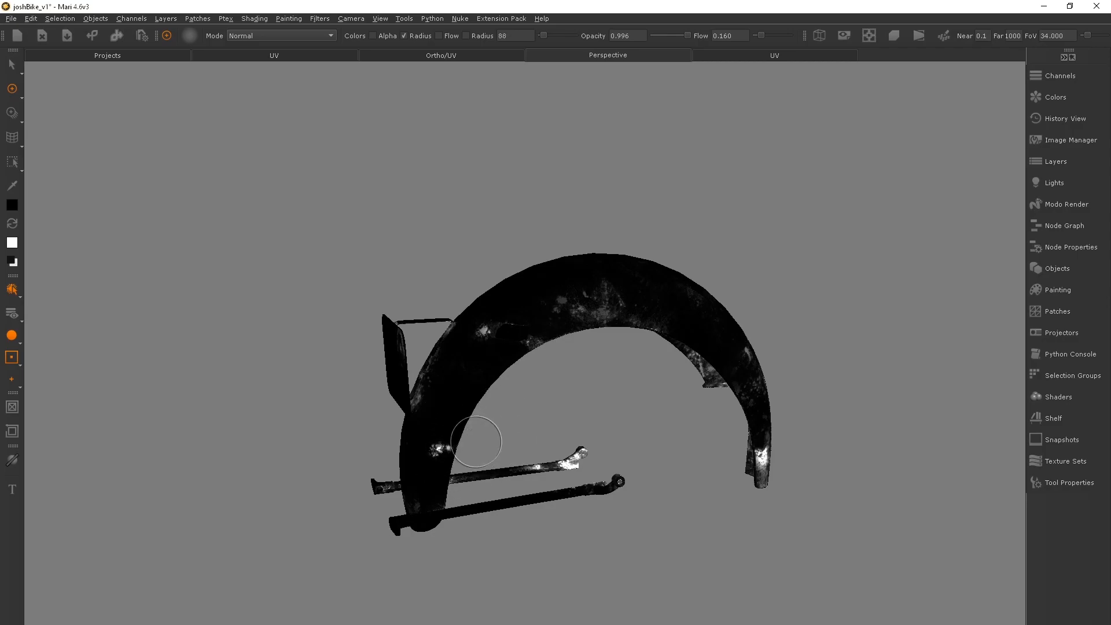
# Step: Show the entire motorcycle again and bring the engine and front wheel into close side view
pyautogui.rightClick(322, 268)
pyautogui.moveTo(431, 313)
pyautogui.click(549, 375)
pyautogui.keyDown('alt'); pyautogui.moveTo(486, 352); pyautogui.dragTo(404, 322); pyautogui.keyUp('alt')
pyautogui.keyDown('alt'); pyautogui.moveTo(404, 323); pyautogui.dragTo(538, 343, button='right'); pyautogui.keyUp('alt')
pyautogui.keyDown('alt'); pyautogui.moveTo(566, 350); pyautogui.dragTo(353, 318, button='middle'); pyautogui.keyUp('alt')
pyautogui.keyDown('alt'); pyautogui.moveTo(353, 318); pyautogui.dragTo(313, 315); pyautogui.keyUp('alt')
pyautogui.keyDown('alt'); pyautogui.moveTo(498, 307); pyautogui.dragTo(203, 253, button='middle'); pyautogui.keyUp('alt')
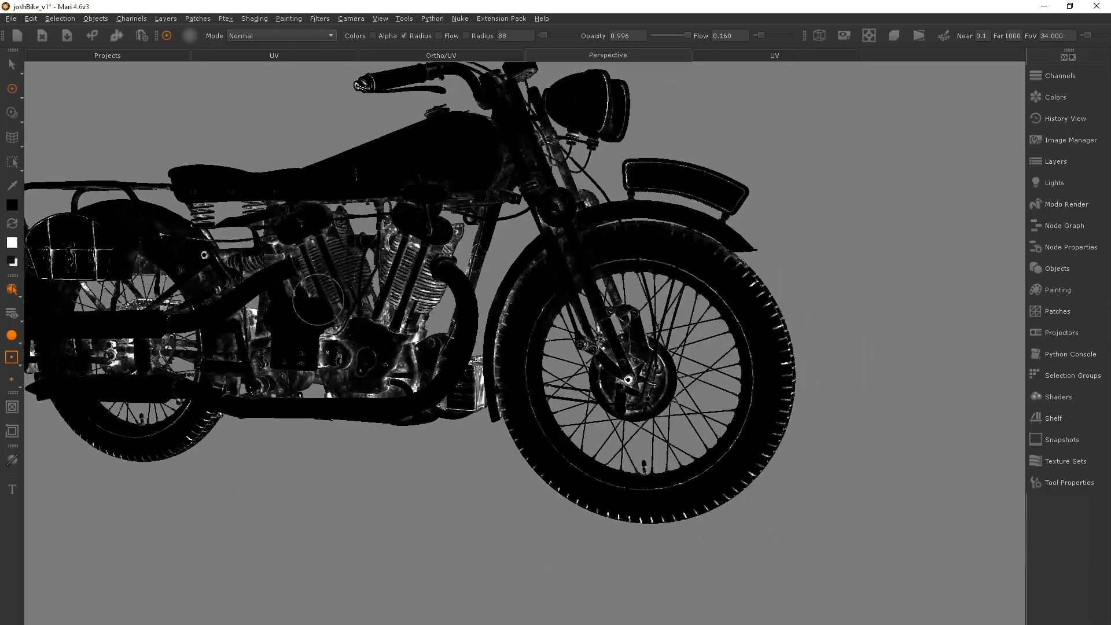
pyautogui.keyDown('alt'); pyautogui.moveTo(231, 289); pyautogui.dragTo(359, 324, button='right'); pyautogui.keyUp('alt')
pyautogui.keyDown('alt'); pyautogui.moveTo(323, 324); pyautogui.dragTo(353, 325); pyautogui.keyUp('alt')
pyautogui.keyDown('alt'); pyautogui.moveTo(353, 325); pyautogui.dragTo(491, 327, button='middle'); pyautogui.keyUp('alt')
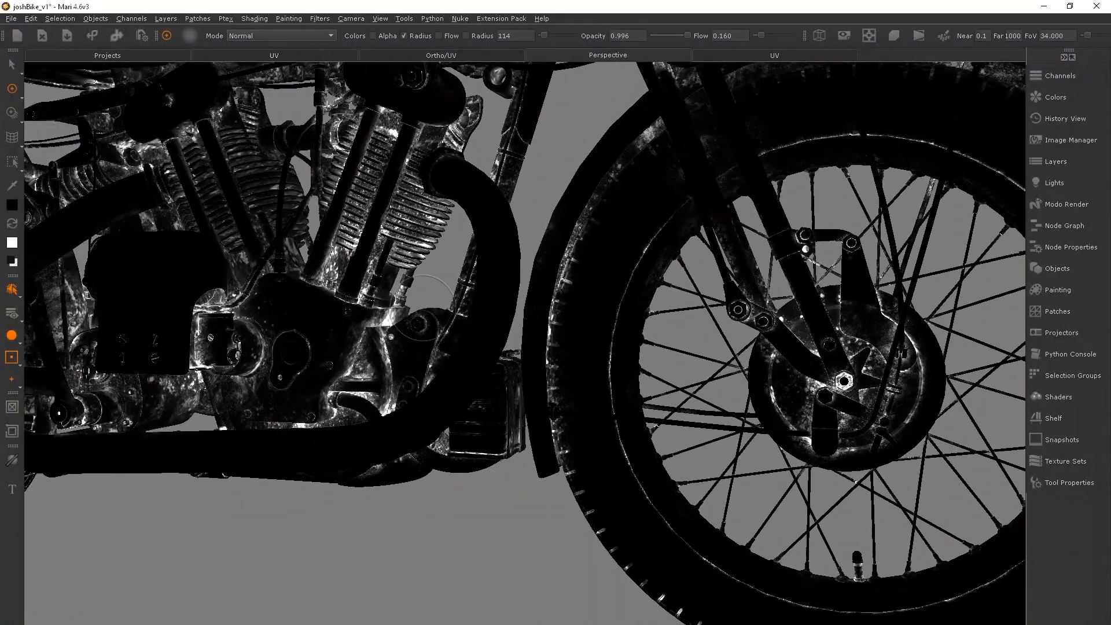
# Step: Isolate the headlight lenses and paint black over the dust on their faces in the UV view with a brush radius of 56
pyautogui.keyDown('alt'); pyautogui.moveTo(409, 308); pyautogui.dragTo(468, 328); pyautogui.keyUp('alt')
pyautogui.keyDown('alt'); pyautogui.moveTo(468, 328); pyautogui.dragTo(324, 313, button='right'); pyautogui.keyUp('alt')
pyautogui.keyDown('alt'); pyautogui.moveTo(486, 347); pyautogui.dragTo(358, 376); pyautogui.keyUp('alt')
pyautogui.press('s')
pyautogui.click(553, 324)
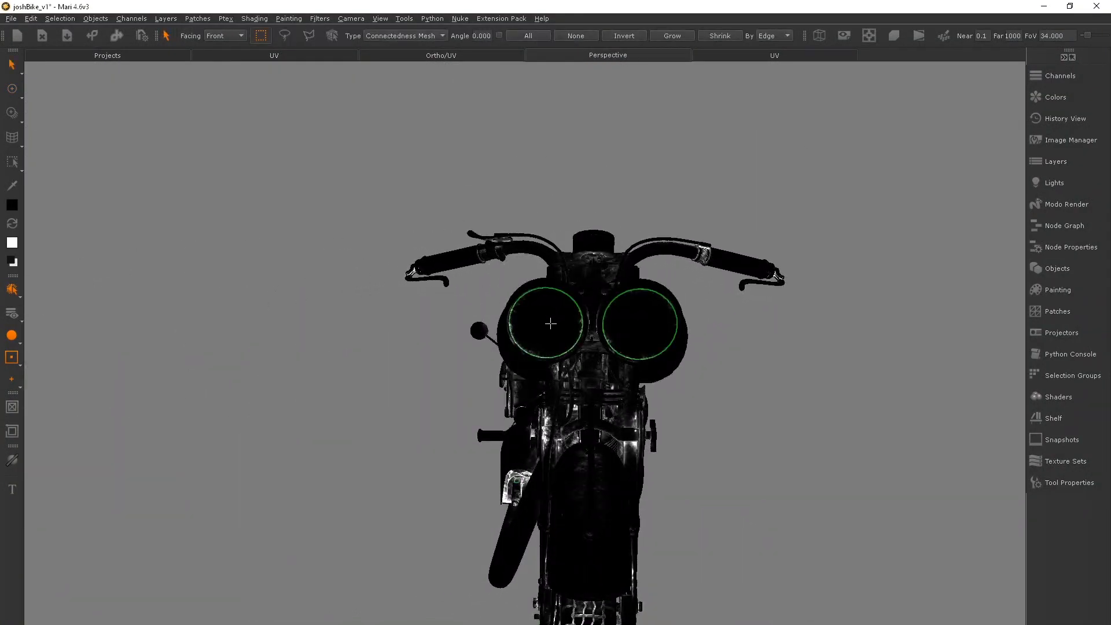
pyautogui.hotkey('shift', 'h')
pyautogui.keyDown('alt'); pyautogui.moveTo(670, 349); pyautogui.dragTo(487, 344); pyautogui.keyUp('alt')
pyautogui.click(284, 56)
pyautogui.keyDown('alt'); pyautogui.moveTo(498, 342); pyautogui.dragTo(564, 364, button='right'); pyautogui.keyUp('alt')
pyautogui.press('p')
pyautogui.moveTo(579, 371)
pyautogui.mouseDown()
pyautogui.moveTo(535, 381)
pyautogui.moveTo(602, 327)
pyautogui.mouseUp()
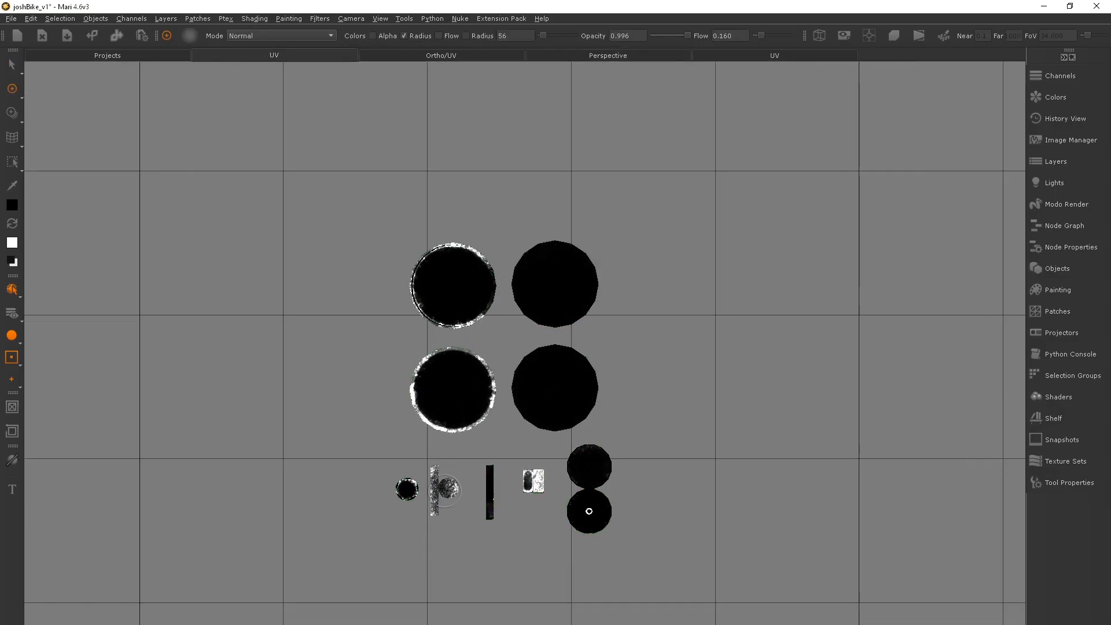
# Step: Show the entire motorcycle again and hide the selected headlight lenses
pyautogui.click(601, 58)
pyautogui.rightClick(627, 224)
pyautogui.moveTo(747, 267)
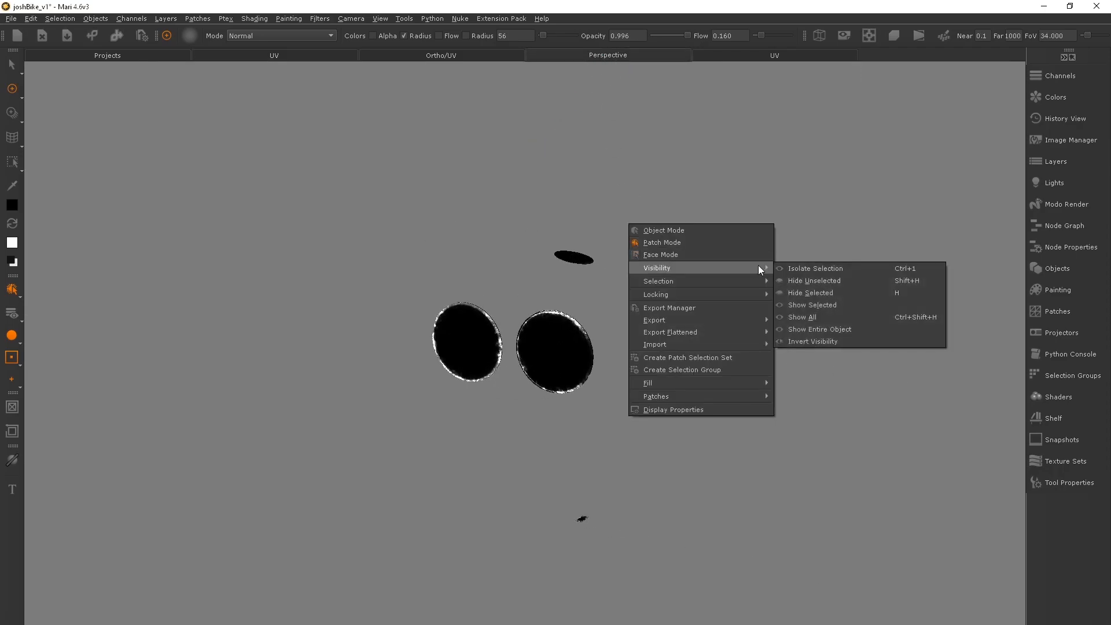
pyautogui.click(810, 328)
pyautogui.press('s')
pyautogui.press('h')
# Step: Isolate the headlight housings and paint black over the dusty inner discs in the UV view with a brush radius of 64
pyautogui.keyDown('alt'); pyautogui.moveTo(586, 298); pyautogui.dragTo(628, 313, button='right'); pyautogui.keyUp('alt')
pyautogui.keyDown('alt'); pyautogui.moveTo(579, 312); pyautogui.dragTo(613, 316); pyautogui.keyUp('alt')
pyautogui.moveTo(471, 321); pyautogui.dragTo(438, 354)
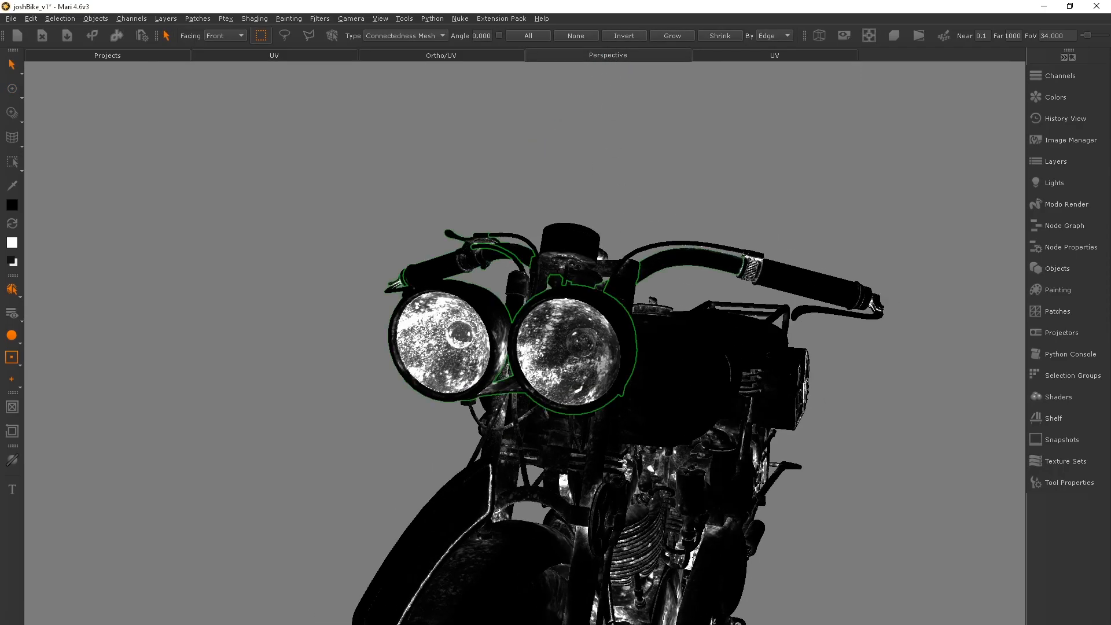
pyautogui.hotkey('shift', 'h')
pyautogui.moveTo(521, 339)
pyautogui.keyDown('alt'); pyautogui.mouseDown()
pyautogui.moveTo(700, 330)
pyautogui.moveTo(533, 335)
pyautogui.moveTo(571, 334)
pyautogui.mouseUp(); pyautogui.keyUp('alt')
pyautogui.press('p')
pyautogui.press('r')
pyautogui.keyDown('alt'); pyautogui.moveTo(640, 358); pyautogui.dragTo(419, 328); pyautogui.keyUp('alt')
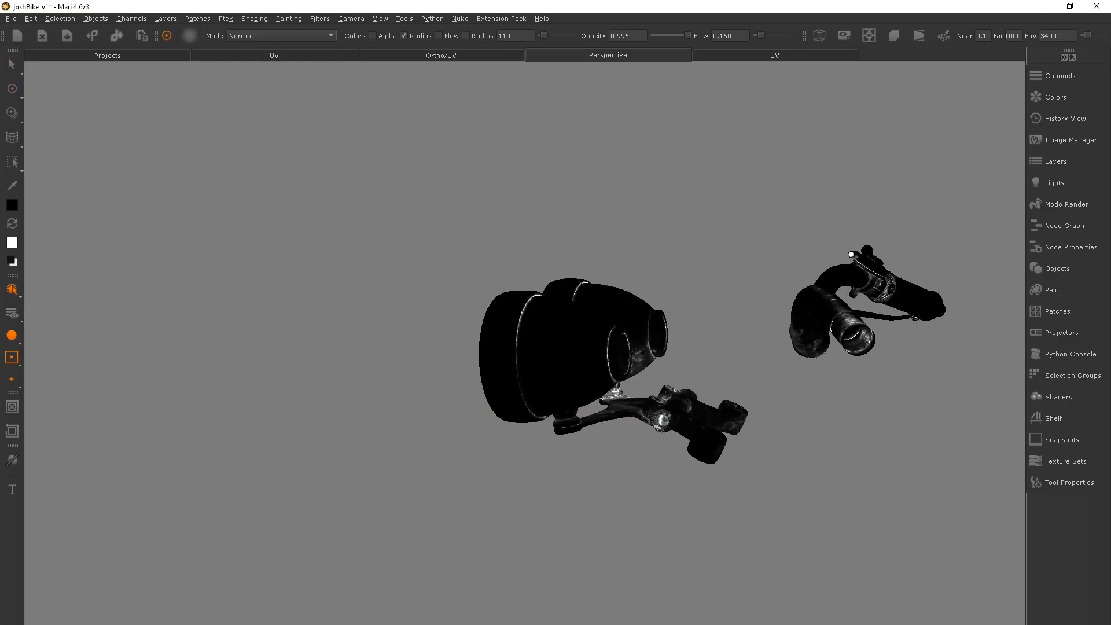
pyautogui.keyDown('alt'); pyautogui.moveTo(451, 201); pyautogui.dragTo(858, 539); pyautogui.keyUp('alt')
pyautogui.click(274, 55)
pyautogui.press('a')
pyautogui.keyDown('alt'); pyautogui.moveTo(624, 263); pyautogui.dragTo(574, 269, button='right'); pyautogui.keyUp('alt')
pyautogui.moveTo(574, 269)
pyautogui.mouseDown()
pyautogui.moveTo(550, 273)
pyautogui.moveTo(624, 252)
pyautogui.moveTo(627, 228)
pyautogui.mouseUp()
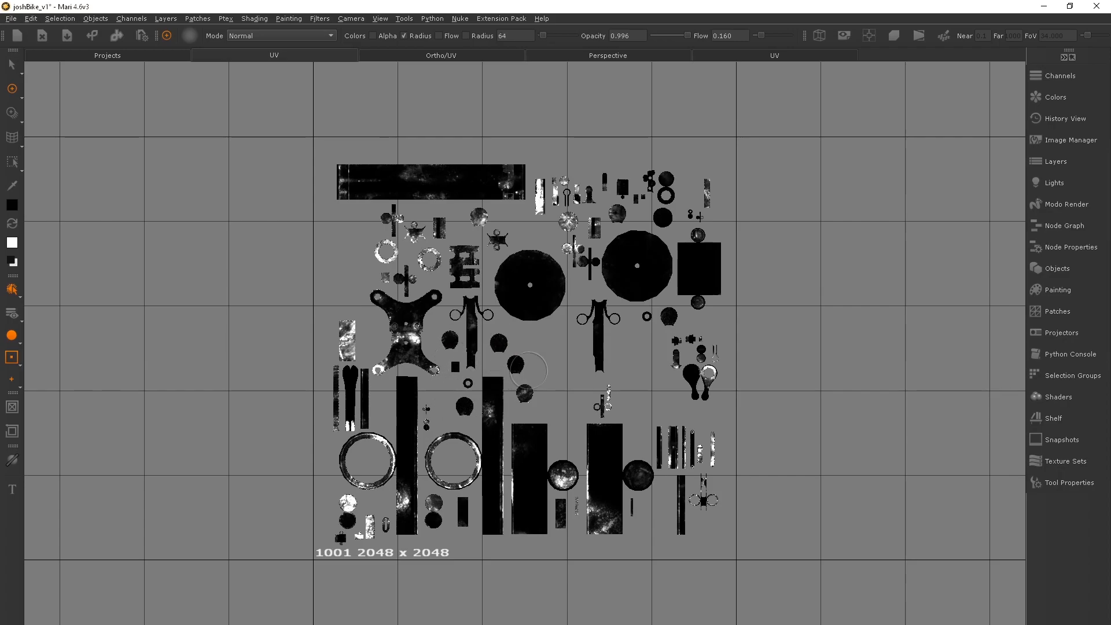
# Step: Show the entire motorcycle in the perspective view and set the dust gizmo's Settled_dust_MERGE amount to 0.488
pyautogui.click(588, 57)
pyautogui.rightClick(585, 227)
pyautogui.moveTo(619, 270)
pyautogui.click(778, 326)
pyautogui.keyDown('alt'); pyautogui.moveTo(780, 326); pyautogui.dragTo(584, 267); pyautogui.keyUp('alt')
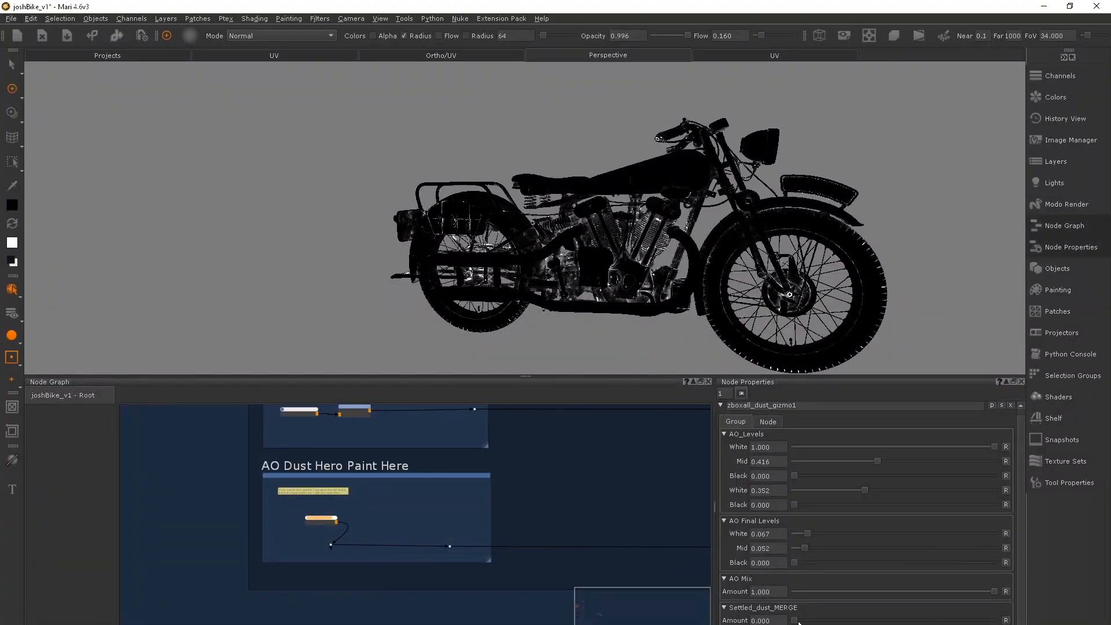
pyautogui.moveTo(794, 620); pyautogui.dragTo(888, 604)
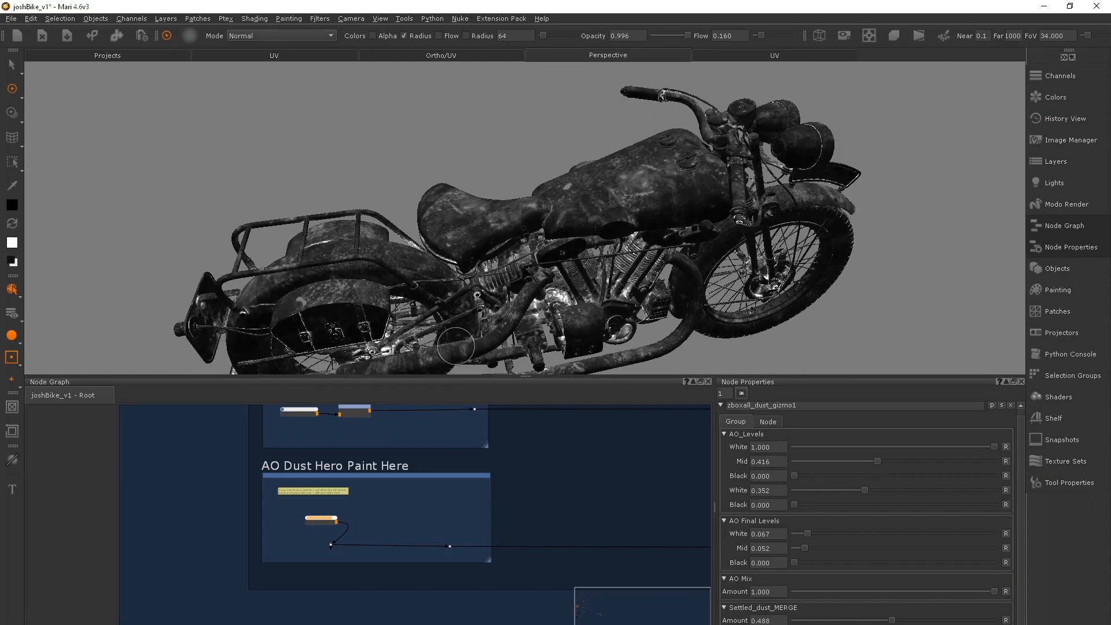
# Step: Add a 2048 x 2048, 8-bit paint node under AO Settled Dust Hero Paint Here and connect it to the input dot
pyautogui.moveTo(366, 604); pyautogui.dragTo(405, 457, button='middle')
pyautogui.moveTo(406, 605); pyautogui.dragTo(394, 498, button='middle')
pyautogui.press('p')
pyautogui.click(504, 414)
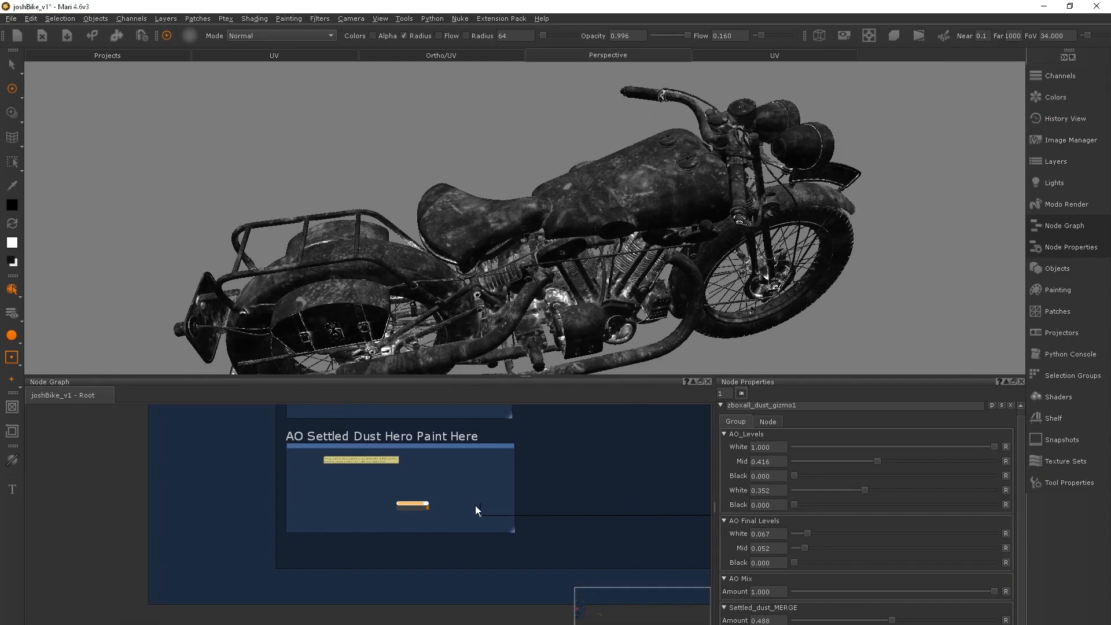
pyautogui.click(413, 509)
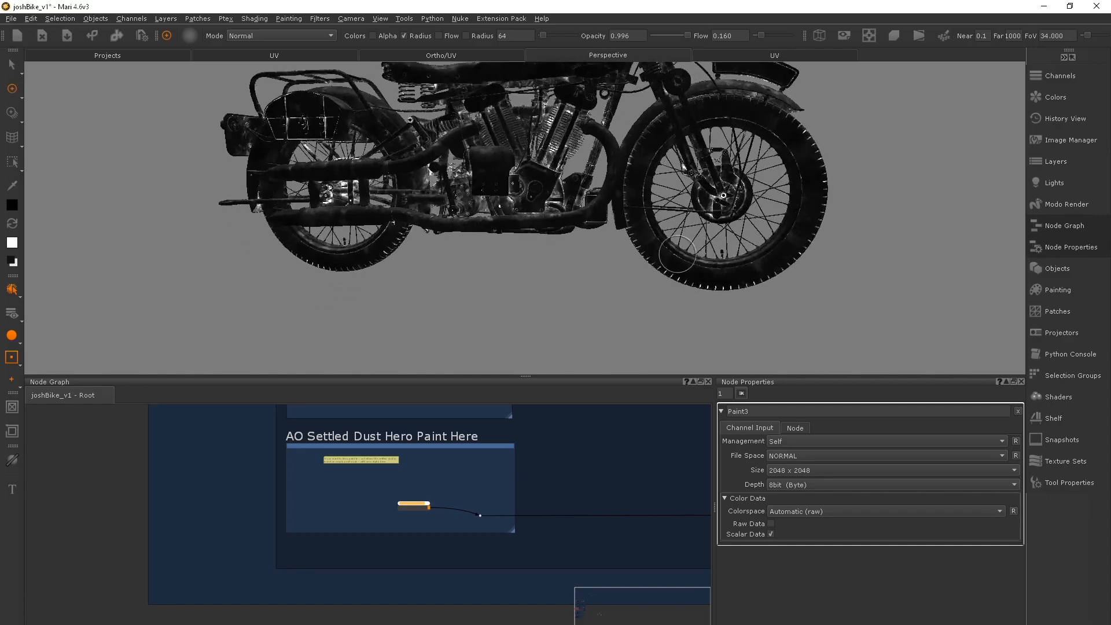
# Step: Select both tyres and fill them with black in the settled dust hero paint node
pyautogui.press('s')
pyautogui.press('p')
pyautogui.press('s')
pyautogui.keyDown('shift'); pyautogui.click(386, 253); pyautogui.keyUp('shift')
pyautogui.hotkey('ctrl', 'f')
pyautogui.keyDown('alt'); pyautogui.moveTo(705, 118); pyautogui.dragTo(546, 246, button='middle'); pyautogui.keyUp('alt')
pyautogui.press('p')
pyautogui.scroll(5, 538, 231)
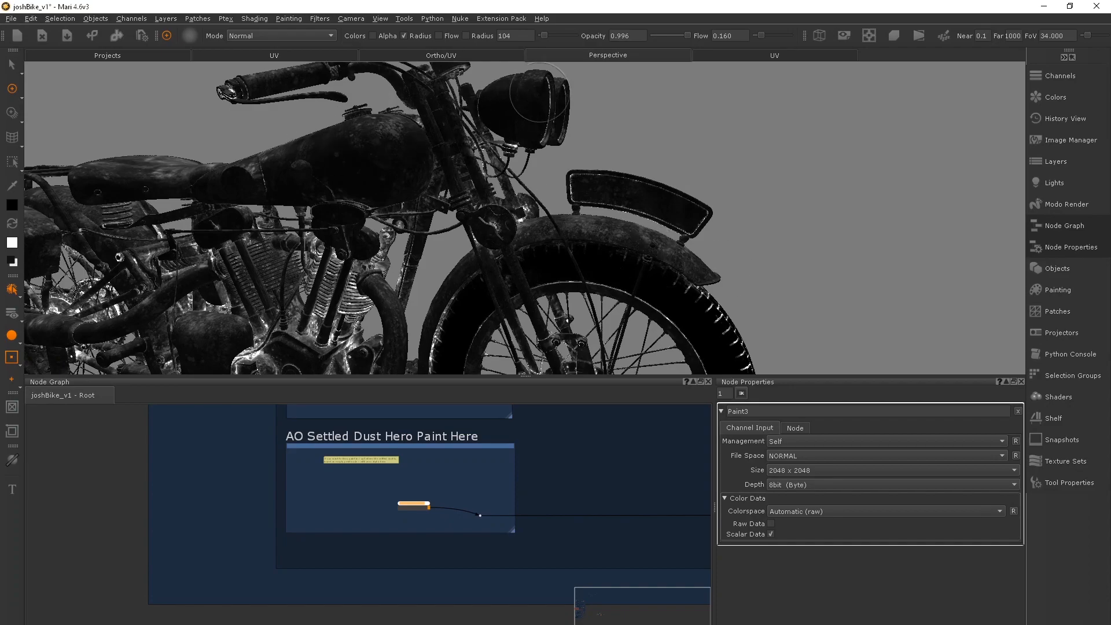
# Step: Reopen the dust gizmo in the Dust Channel group and set its Settled_dust_MERGE amount to 0.352
pyautogui.keyDown('alt'); pyautogui.moveTo(694, 214); pyautogui.dragTo(711, 218); pyautogui.keyUp('alt')
pyautogui.keyDown('alt'); pyautogui.moveTo(712, 218); pyautogui.dragTo(596, 174, button='right'); pyautogui.keyUp('alt')
pyautogui.keyDown('alt'); pyautogui.moveTo(579, 179); pyautogui.dragTo(609, 187); pyautogui.keyUp('alt')
pyautogui.keyDown('alt'); pyautogui.moveTo(478, 181); pyautogui.dragTo(619, 211); pyautogui.keyUp('alt')
pyautogui.moveTo(517, 492)
pyautogui.mouseDown(button='middle')
pyautogui.moveTo(263, 496)
pyautogui.moveTo(470, 503)
pyautogui.moveTo(461, 516)
pyautogui.mouseUp(button='middle')
pyautogui.click(460, 513)
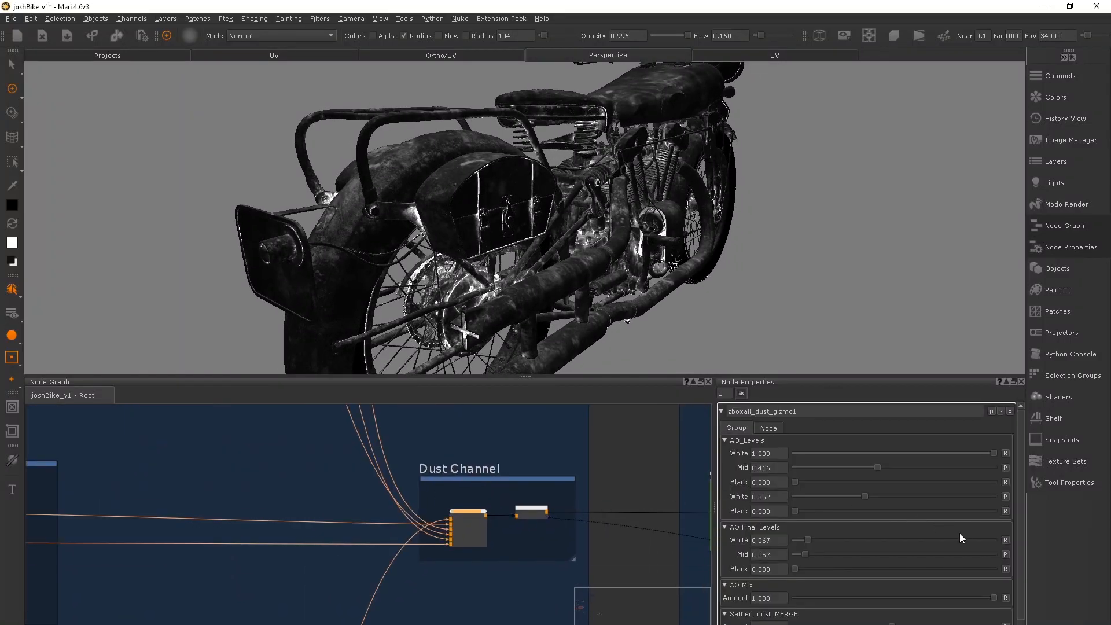
pyautogui.scroll(-1, 911, 604)
pyautogui.moveTo(889, 620); pyautogui.dragTo(863, 611)
pyautogui.keyDown('alt'); pyautogui.moveTo(578, 231); pyautogui.dragTo(498, 243, button='right'); pyautogui.keyUp('alt')
pyautogui.keyDown('alt'); pyautogui.moveTo(497, 242); pyautogui.dragTo(407, 219); pyautogui.keyUp('alt')
# Step: Find the maskDirtRGB_2 node after the Blue channel shuffle group and display its output on the motorcycle
pyautogui.keyDown('alt'); pyautogui.moveTo(557, 482); pyautogui.dragTo(478, 565, button='right'); pyautogui.keyUp('alt')
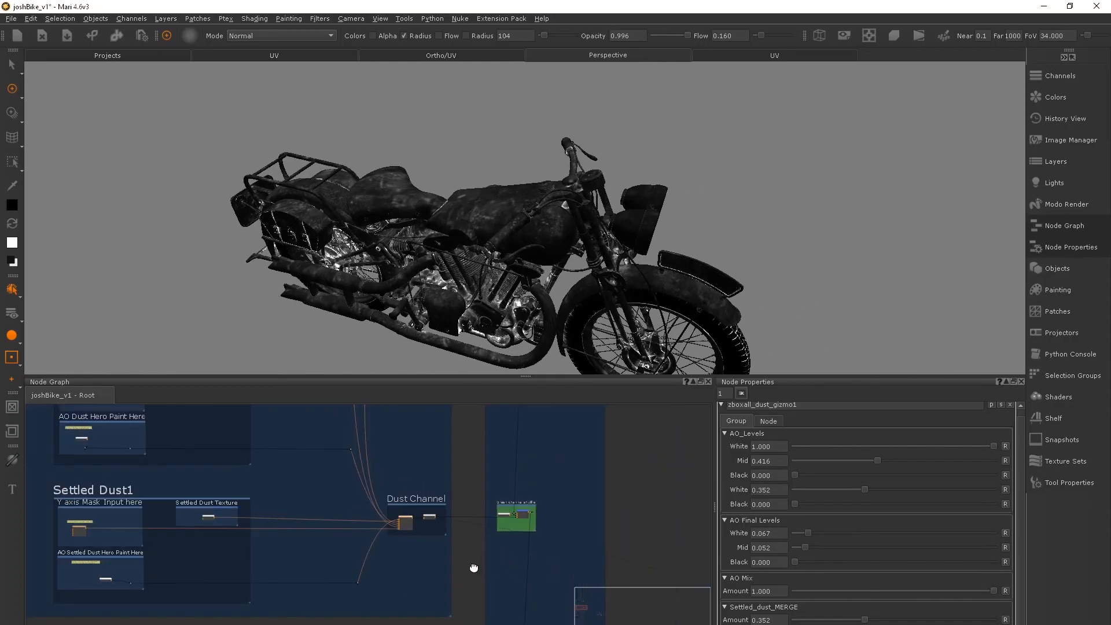
pyautogui.moveTo(478, 565); pyautogui.dragTo(452, 462, button='middle')
pyautogui.moveTo(426, 583); pyautogui.dragTo(399, 419, button='middle')
pyautogui.keyDown('alt'); pyautogui.moveTo(439, 509); pyautogui.dragTo(603, 488, button='right'); pyautogui.keyUp('alt')
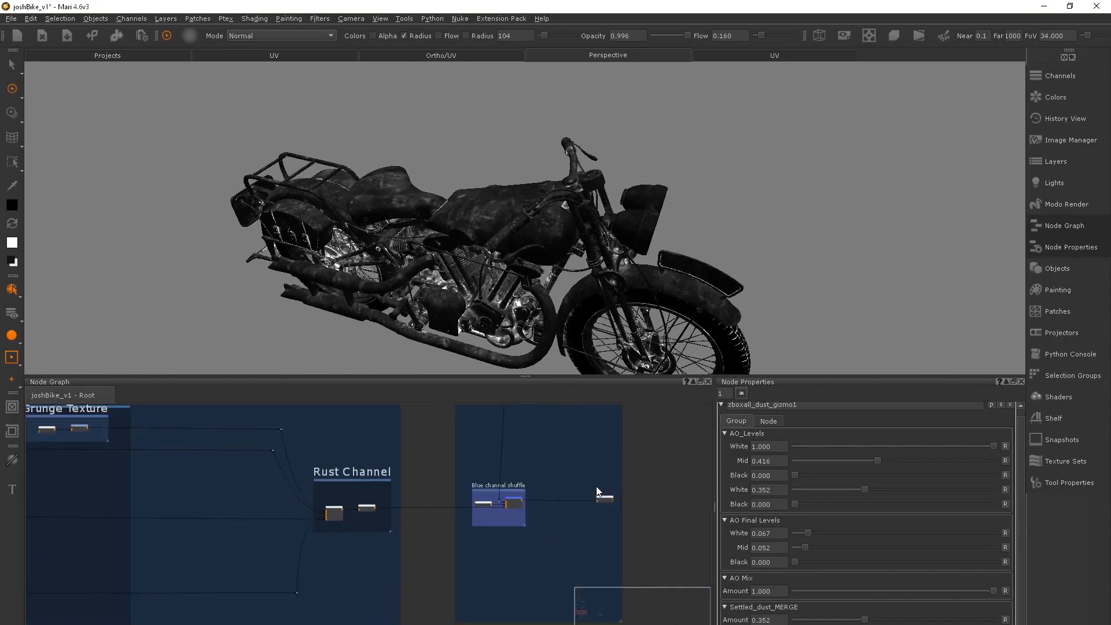
pyautogui.click(604, 499)
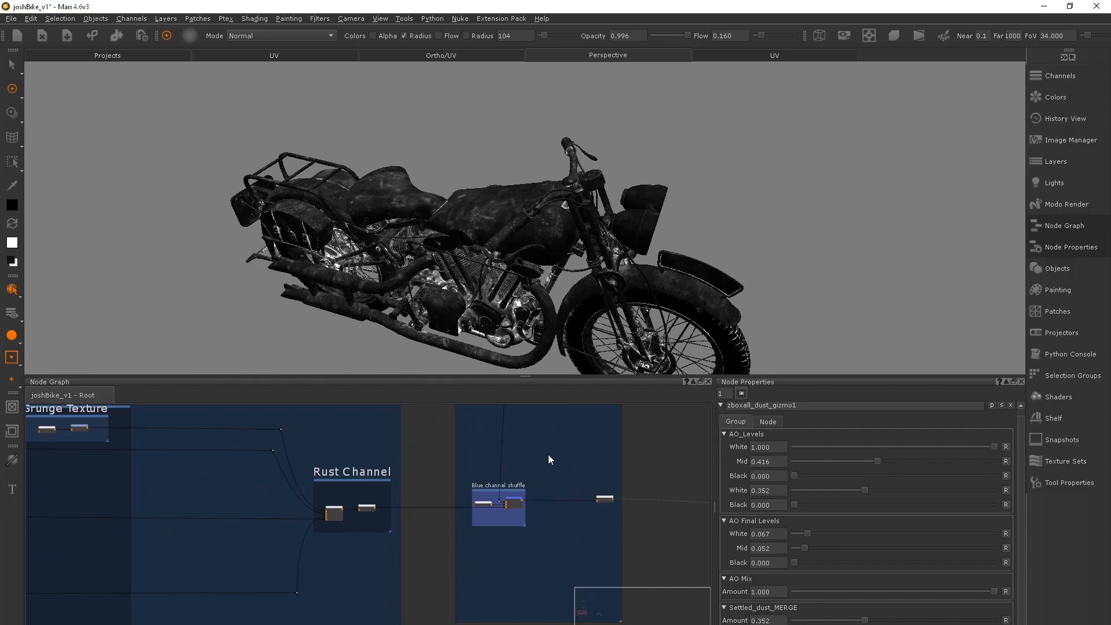
pyautogui.moveTo(499, 501); pyautogui.dragTo(379, 522, button='middle')
pyautogui.keyDown('alt'); pyautogui.moveTo(380, 521); pyautogui.dragTo(746, 526, button='right'); pyautogui.keyUp('alt')
pyautogui.moveTo(488, 520); pyautogui.dragTo(198, 507, button='middle')
pyautogui.keyDown('alt'); pyautogui.moveTo(198, 508); pyautogui.dragTo(612, 529, button='right'); pyautogui.keyUp('alt')
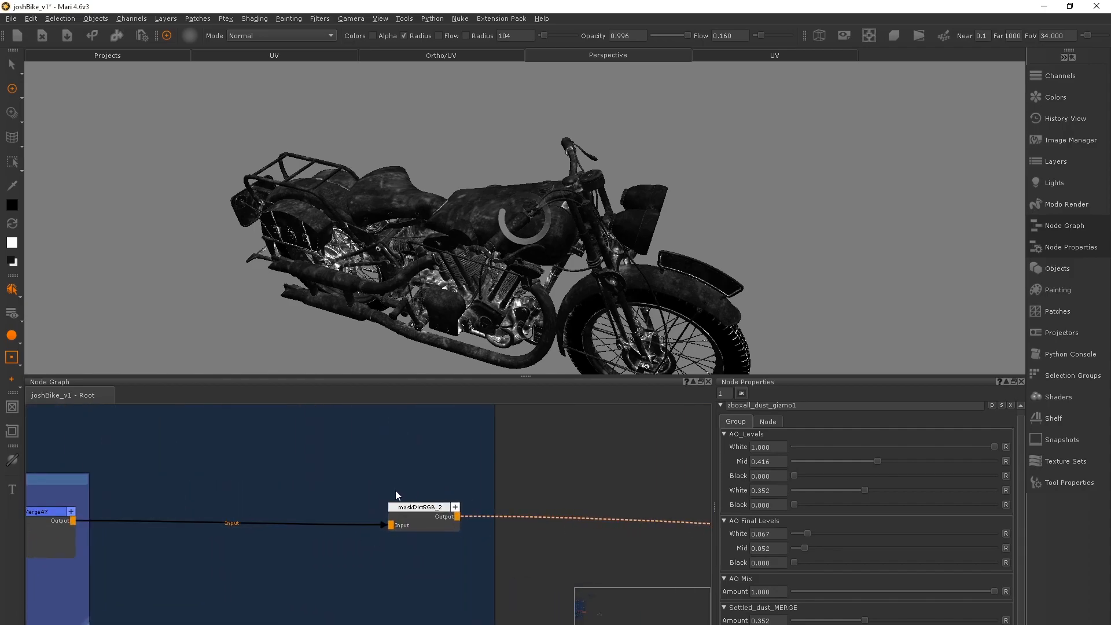
pyautogui.moveTo(445, 497); pyautogui.dragTo(607, 513, button='middle')
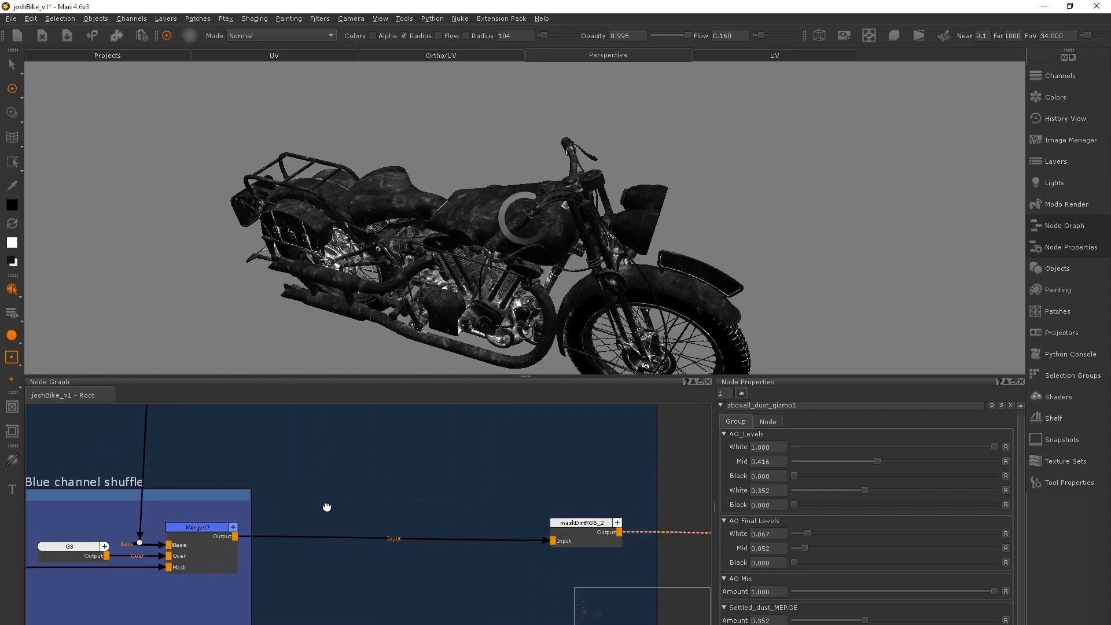
pyautogui.keyDown('alt'); pyautogui.moveTo(607, 513); pyautogui.dragTo(327, 507, button='right'); pyautogui.keyUp('alt')
pyautogui.moveTo(326, 507); pyautogui.dragTo(491, 510, button='middle')
# Step: Examine the combined mask on the motorcycle, viewing individual colour channels separately before returning to the RGB display
pyautogui.keyDown('alt'); pyautogui.moveTo(495, 195); pyautogui.dragTo(516, 199); pyautogui.keyUp('alt')
pyautogui.keyDown('alt'); pyautogui.moveTo(493, 264); pyautogui.dragTo(457, 168, button='middle'); pyautogui.keyUp('alt')
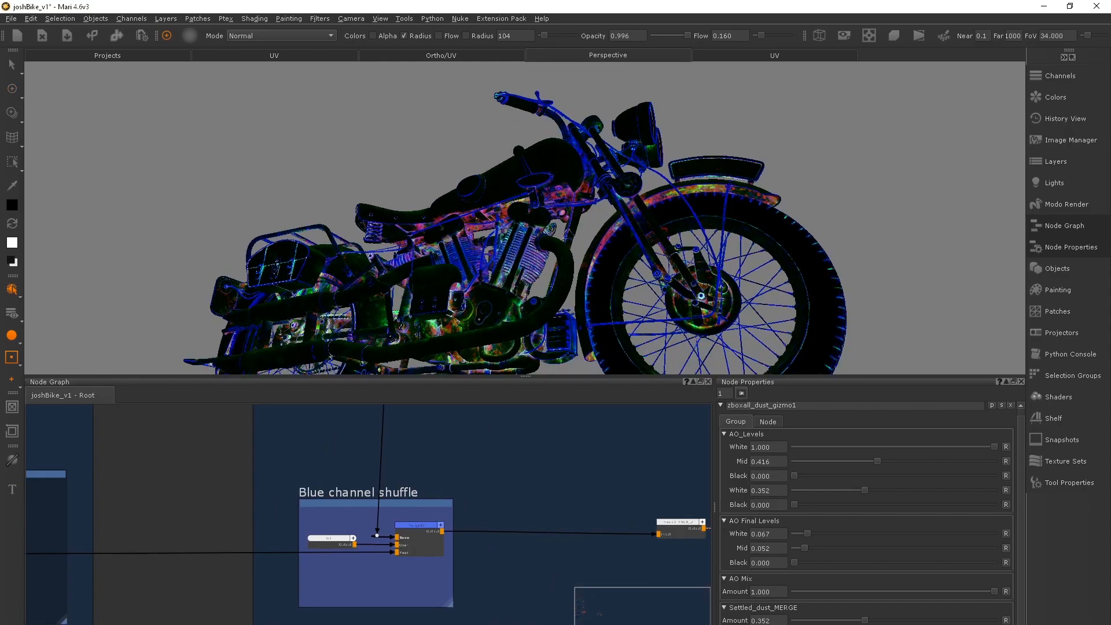
pyautogui.keyDown('alt'); pyautogui.moveTo(457, 168); pyautogui.dragTo(399, 324, button='right'); pyautogui.keyUp('alt')
pyautogui.keyDown('alt'); pyautogui.moveTo(399, 324); pyautogui.dragTo(445, 371); pyautogui.keyUp('alt')
pyautogui.keyDown('alt'); pyautogui.moveTo(445, 372); pyautogui.dragTo(477, 345, button='middle'); pyautogui.keyUp('alt')
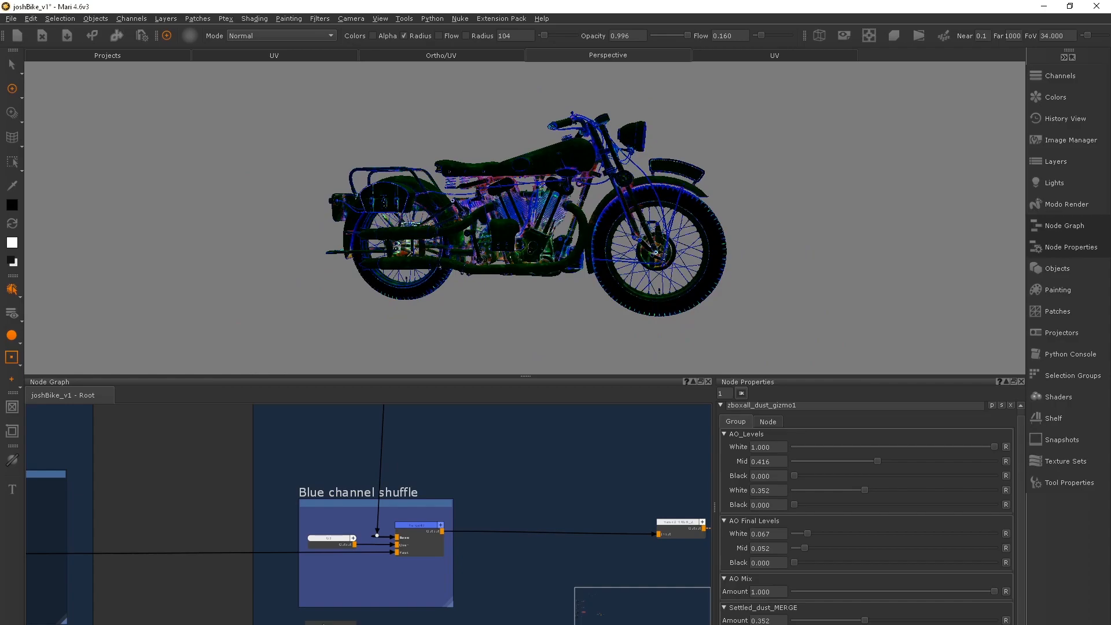
pyautogui.hotkey('shift', 'r')
pyautogui.keyDown('alt'); pyautogui.moveTo(513, 187); pyautogui.dragTo(520, 198, button='middle'); pyautogui.keyUp('alt')
pyautogui.keyDown('alt'); pyautogui.moveTo(520, 197); pyautogui.dragTo(607, 174, button='right'); pyautogui.keyUp('alt')
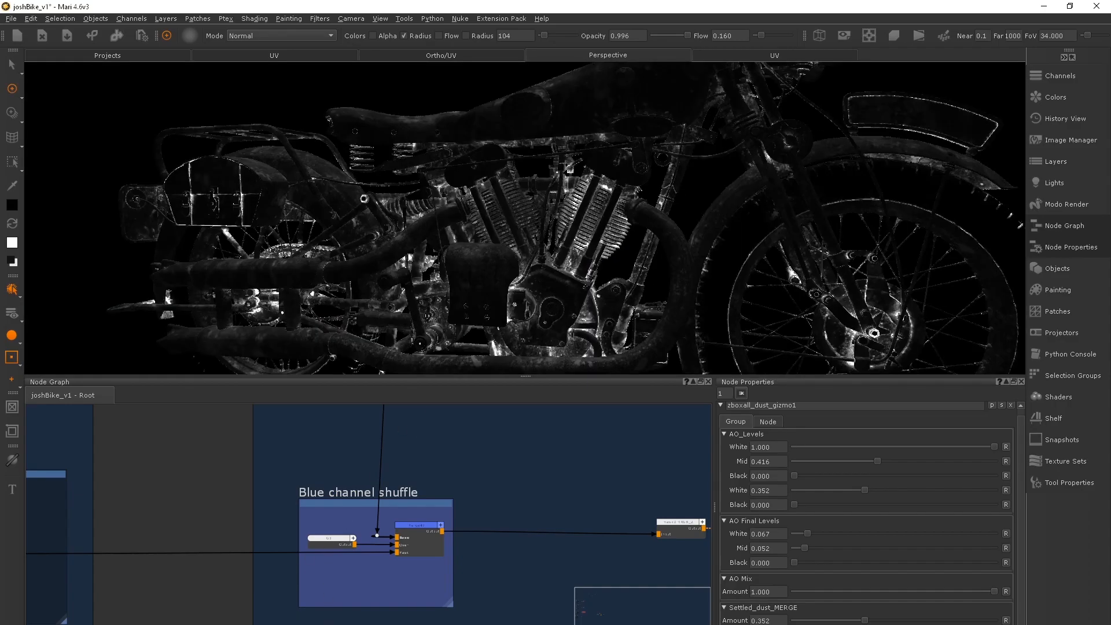
pyautogui.click(327, 624)
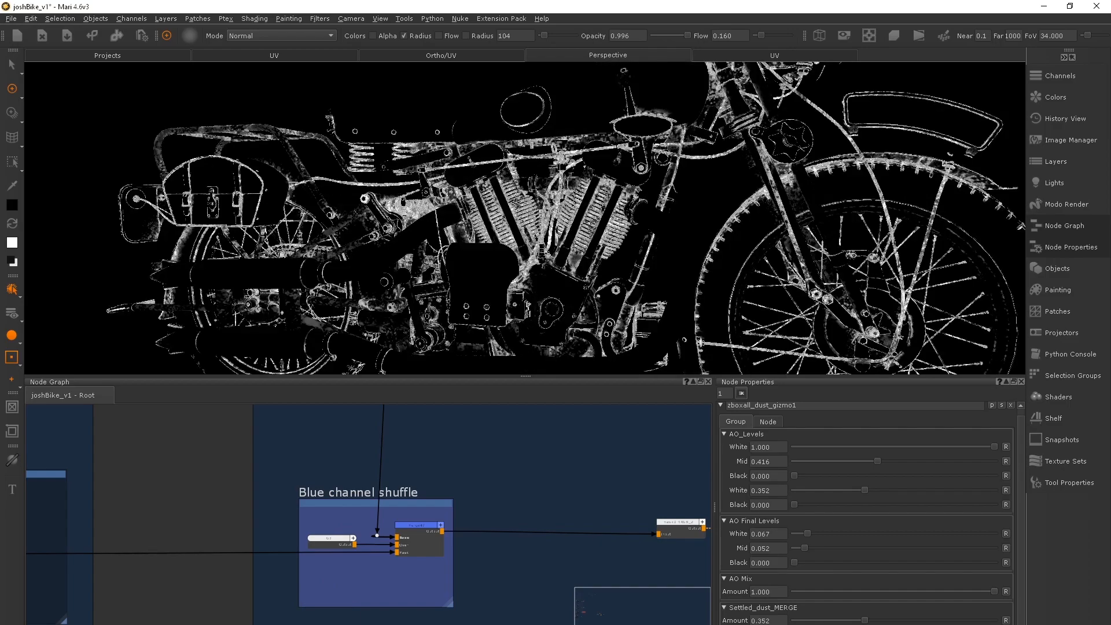
pyautogui.scroll(-3, 647, 234)
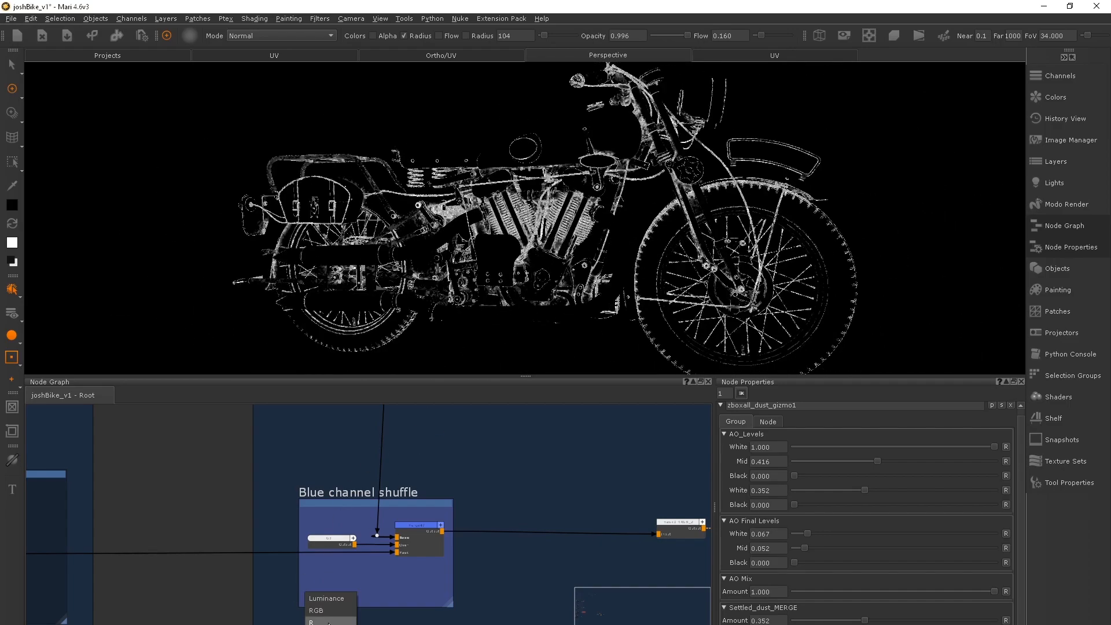
pyautogui.click(326, 612)
pyautogui.scroll(-5, 377, 535)
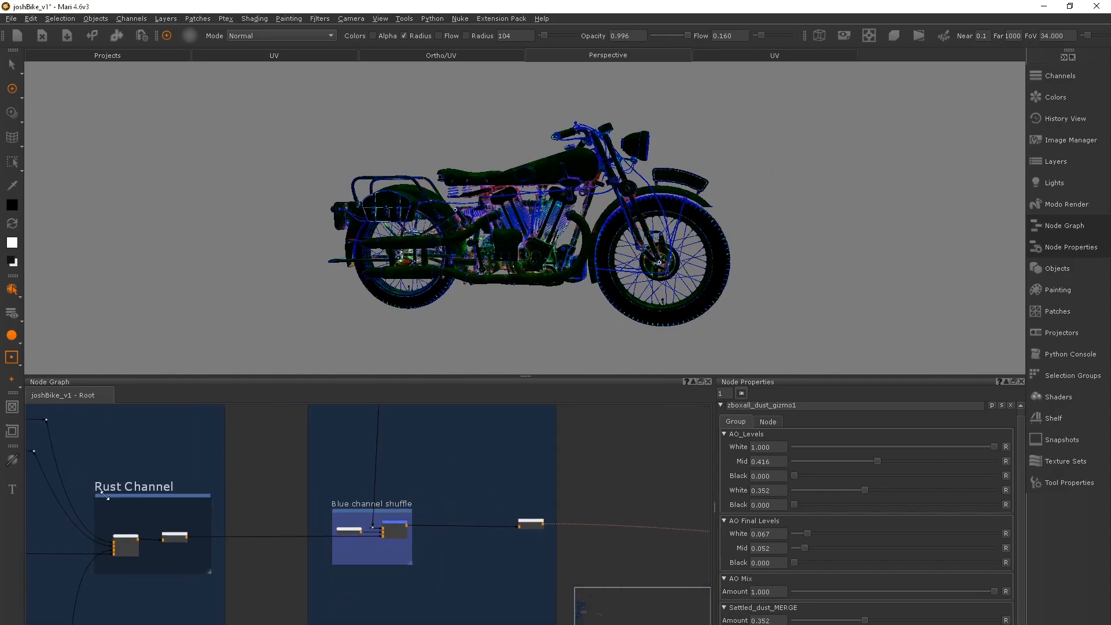
# Step: Locate the Rust Channel group in the node graph and open the properties of its rust gizmo
pyautogui.scroll(-5, 377, 535)
pyautogui.moveTo(216, 571); pyautogui.dragTo(312, 474, button='middle')
pyautogui.moveTo(336, 588); pyautogui.dragTo(321, 484, button='middle')
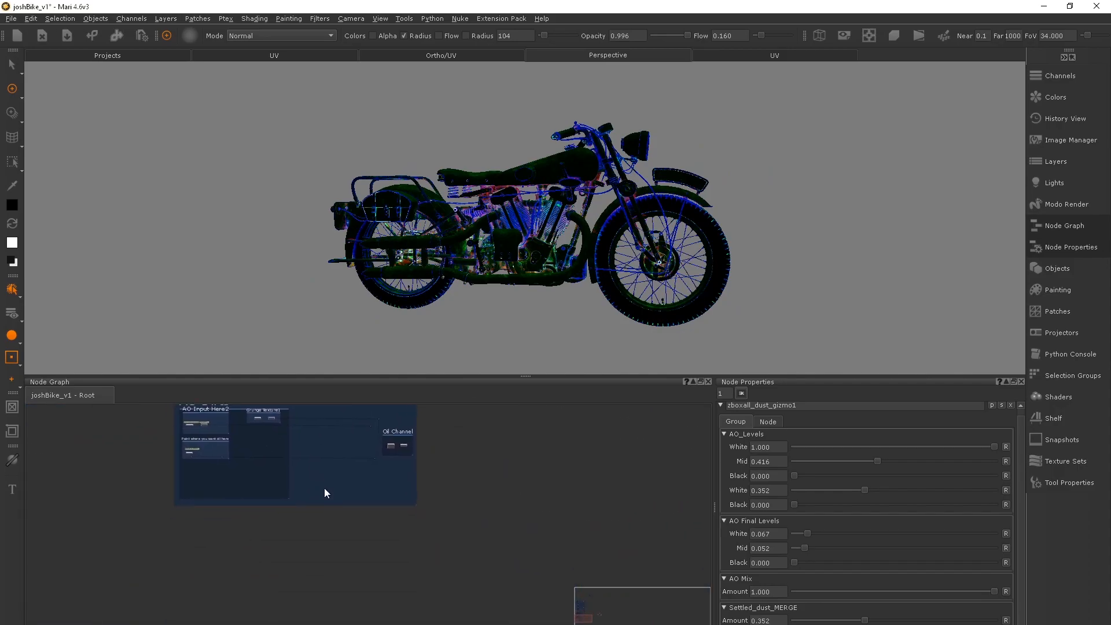
pyautogui.moveTo(315, 413); pyautogui.dragTo(341, 573, button='middle')
pyautogui.moveTo(339, 481); pyautogui.dragTo(344, 370, button='middle')
pyautogui.keyDown('alt'); pyautogui.moveTo(297, 548); pyautogui.dragTo(706, 572, button='right'); pyautogui.keyUp('alt')
pyautogui.moveTo(354, 587); pyautogui.dragTo(322, 500, button='middle')
pyautogui.keyDown('alt'); pyautogui.moveTo(322, 500); pyautogui.dragTo(393, 448, button='right'); pyautogui.keyUp('alt')
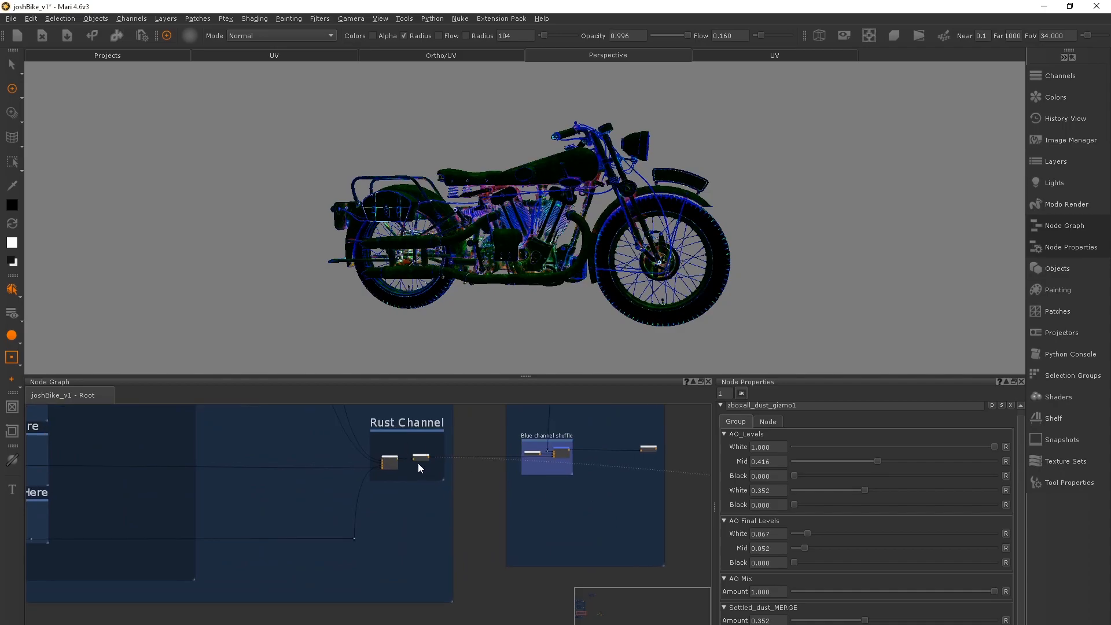
pyautogui.doubleClick(388, 459)
# Step: Try the rust gizmo with an AO Mix amount of 0.884 and a Curve Mix amount of 0
pyautogui.keyDown('alt'); pyautogui.moveTo(625, 260); pyautogui.dragTo(514, 199, button='middle'); pyautogui.keyUp('alt')
pyautogui.keyDown('alt'); pyautogui.moveTo(513, 199); pyautogui.dragTo(665, 204, button='right'); pyautogui.keyUp('alt')
pyautogui.keyDown('alt'); pyautogui.moveTo(665, 204); pyautogui.dragTo(663, 243, button='middle'); pyautogui.keyUp('alt')
pyautogui.keyDown('alt'); pyautogui.moveTo(663, 242); pyautogui.dragTo(720, 248, button='right'); pyautogui.keyUp('alt')
pyautogui.moveTo(915, 453); pyautogui.dragTo(969, 452)
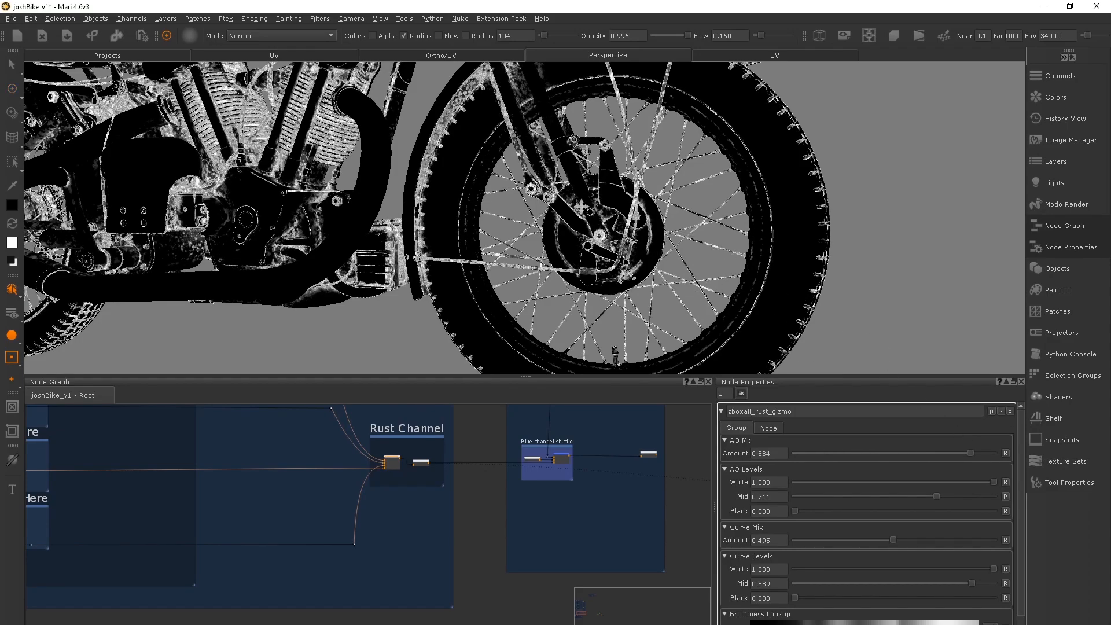
pyautogui.scroll(3, 764, 292)
pyautogui.moveTo(893, 540); pyautogui.dragTo(786, 533)
pyautogui.scroll(-4, 609, 184)
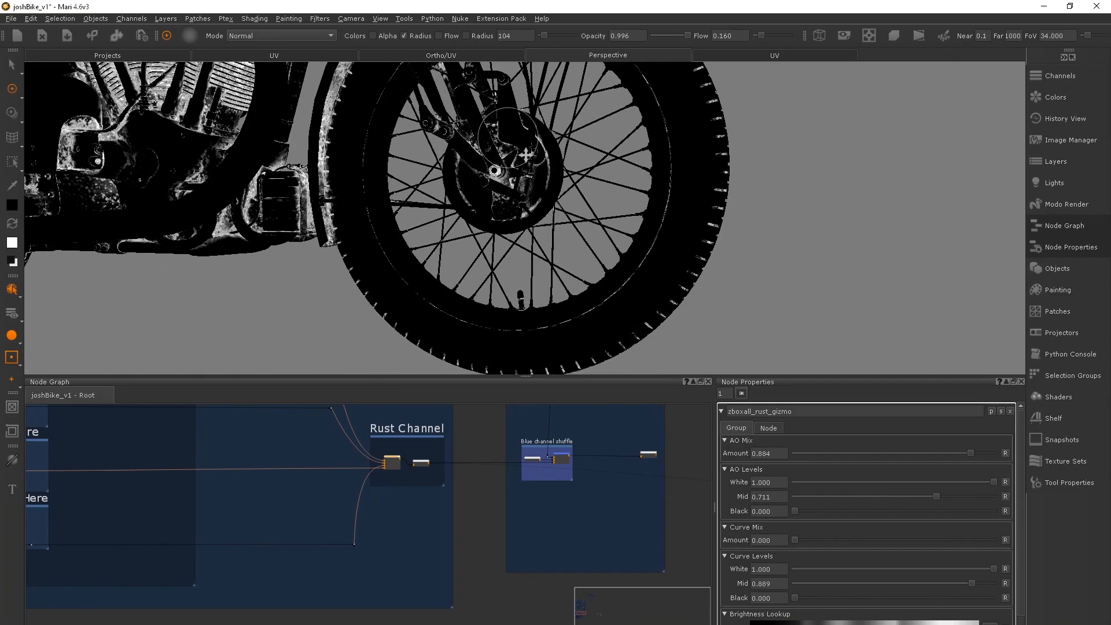
# Step: Try the rust gizmo with AO Mix at 0.747, Curve Mix at 0.334 and the Curve Levels mid value at 0.863
pyautogui.keyDown('alt'); pyautogui.moveTo(647, 173); pyautogui.dragTo(653, 230, button='middle'); pyautogui.keyUp('alt')
pyautogui.scroll(2, 653, 230)
pyautogui.moveTo(970, 452)
pyautogui.mouseDown()
pyautogui.moveTo(999, 454)
pyautogui.moveTo(903, 453)
pyautogui.moveTo(953, 450)
pyautogui.mouseUp()
pyautogui.moveTo(794, 538); pyautogui.dragTo(860, 539)
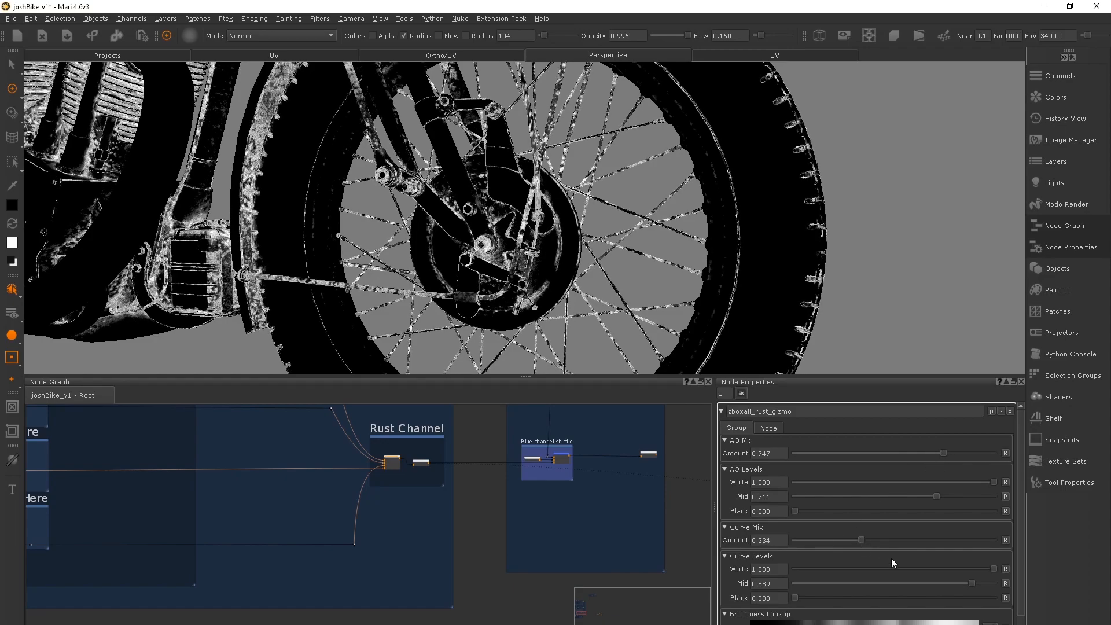
pyautogui.moveTo(967, 583)
pyautogui.mouseDown()
pyautogui.moveTo(957, 584)
pyautogui.moveTo(968, 584)
pyautogui.mouseUp()
pyautogui.keyDown('alt'); pyautogui.moveTo(521, 202); pyautogui.dragTo(313, 195, button='right'); pyautogui.keyUp('alt')
pyautogui.keyDown('alt'); pyautogui.moveTo(313, 196); pyautogui.dragTo(601, 234, button='middle'); pyautogui.keyUp('alt')
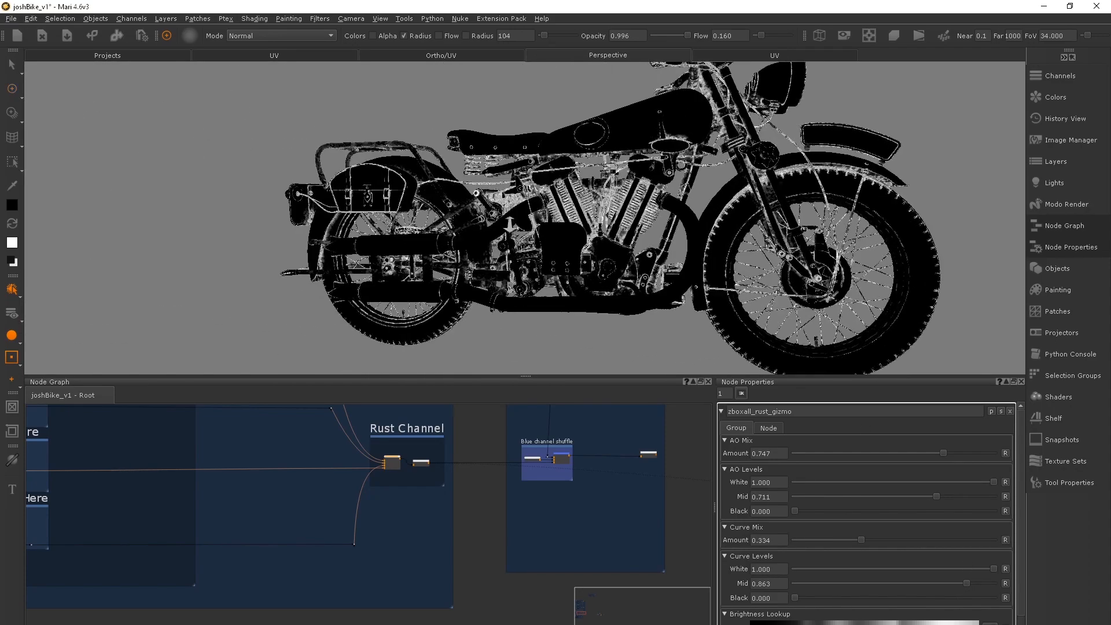
pyautogui.keyDown('alt'); pyautogui.moveTo(405, 261); pyautogui.dragTo(527, 262, button='right'); pyautogui.keyUp('alt')
pyautogui.keyDown('alt'); pyautogui.moveTo(528, 261); pyautogui.dragTo(616, 207, button='middle'); pyautogui.keyUp('alt')
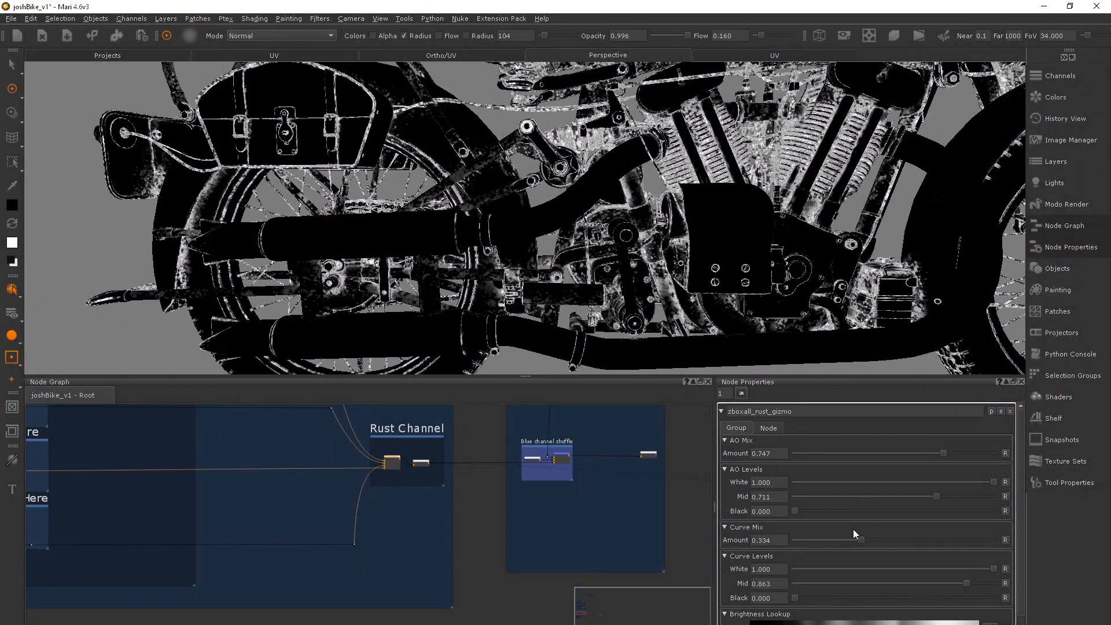
# Step: Set the rust gizmo's AO Mix amount to 0.663, Curve Mix amount to 0.192 and Curve Levels mid value to 0.820
pyautogui.moveTo(942, 452); pyautogui.dragTo(924, 454)
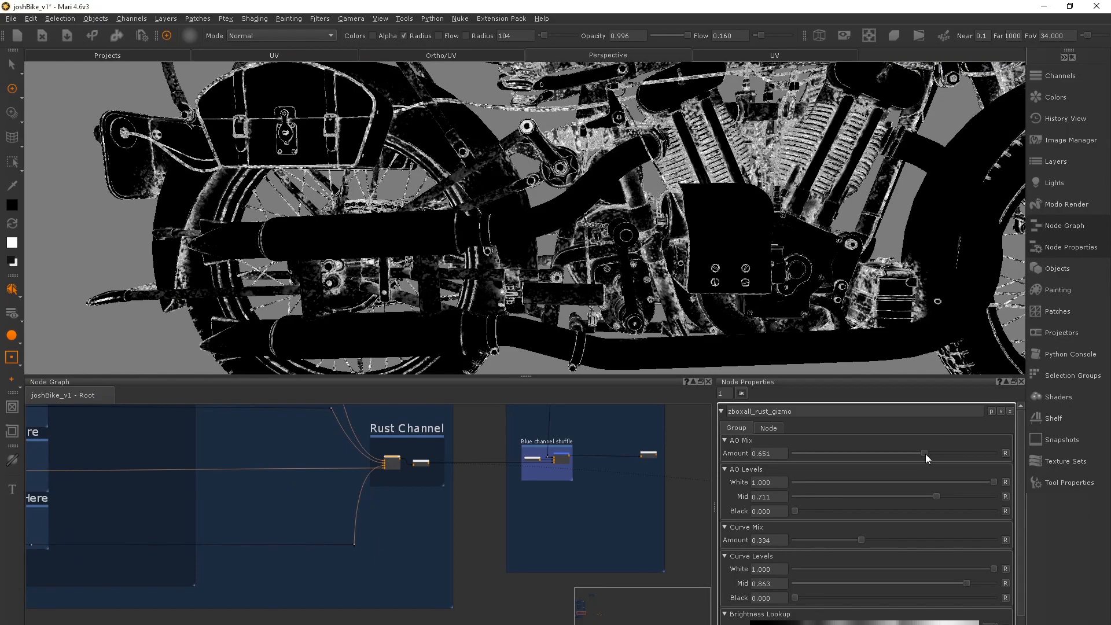
pyautogui.moveTo(856, 540); pyautogui.dragTo(833, 540)
pyautogui.moveTo(964, 583); pyautogui.dragTo(1018, 582)
pyautogui.keyDown('alt'); pyautogui.moveTo(714, 279); pyautogui.dragTo(579, 267, button='middle'); pyautogui.keyUp('alt')
pyautogui.keyDown('alt'); pyautogui.moveTo(579, 267); pyautogui.dragTo(451, 328, button='right'); pyautogui.keyUp('alt')
# Step: Add a 2048 x 2048, 8-bit scalar paint node under Rust Hero Paint Here and connect it to the input dot
pyautogui.moveTo(249, 512); pyautogui.dragTo(564, 499, button='middle')
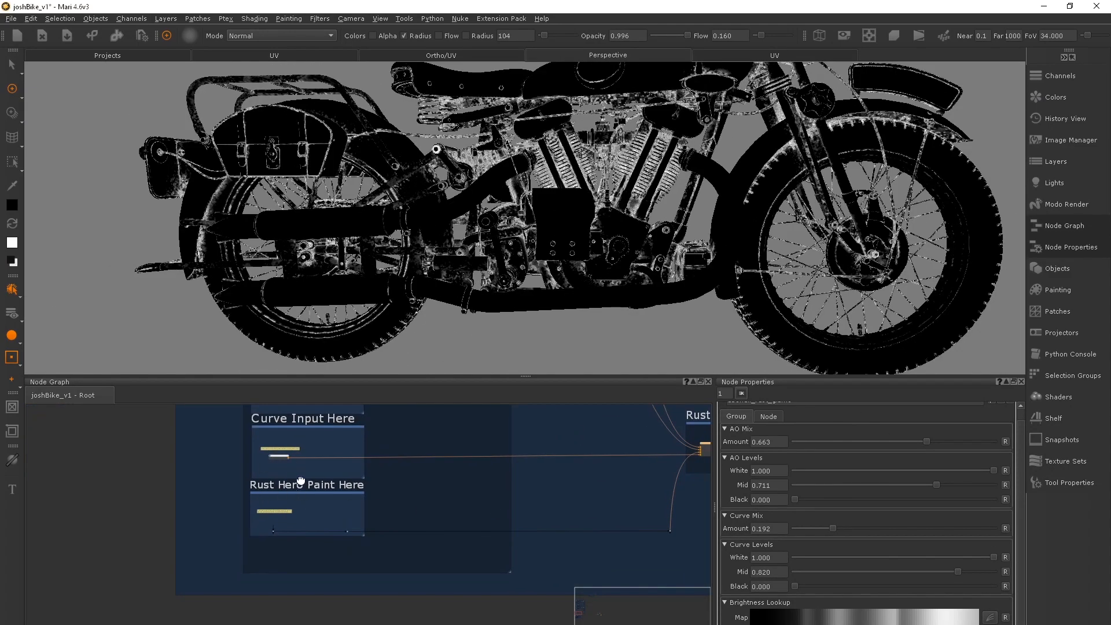
pyautogui.moveTo(296, 473); pyautogui.dragTo(316, 516, button='middle')
pyautogui.keyDown('alt'); pyautogui.moveTo(316, 516); pyautogui.dragTo(376, 521, button='right'); pyautogui.keyUp('alt')
pyautogui.moveTo(270, 560); pyautogui.dragTo(330, 470, button='middle')
pyautogui.keyDown('alt'); pyautogui.moveTo(330, 471); pyautogui.dragTo(637, 492, button='right'); pyautogui.keyUp('alt')
pyautogui.moveTo(349, 463); pyautogui.dragTo(436, 537, button='middle')
pyautogui.click(415, 498)
pyautogui.press('p')
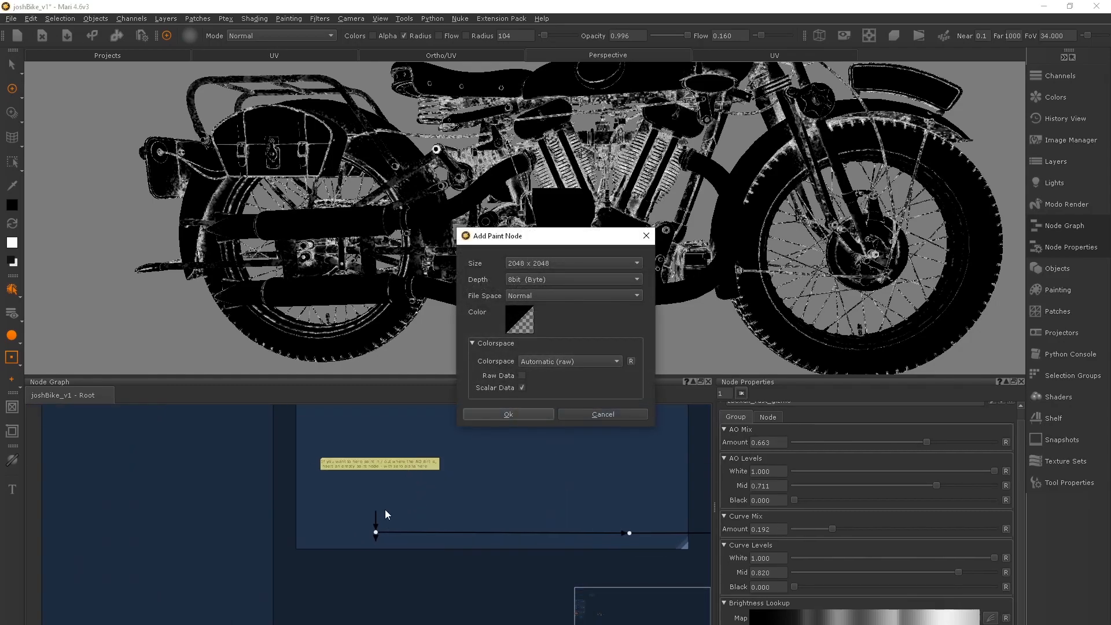
pyautogui.click(500, 413)
pyautogui.moveTo(375, 511); pyautogui.dragTo(440, 503)
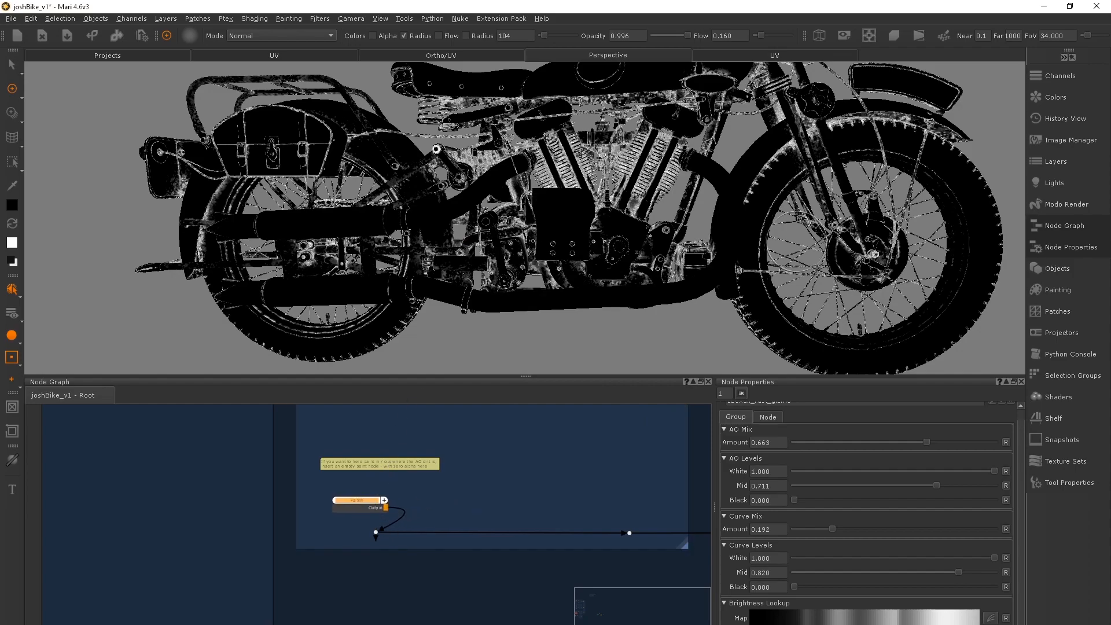
# Step: Paint the rust off the front of the fuel tank and the steering head in the enlarged viewport
pyautogui.press('s')
pyautogui.press('p')
pyautogui.keyDown('alt'); pyautogui.moveTo(598, 274); pyautogui.dragTo(608, 323, button='middle'); pyautogui.keyUp('alt')
pyautogui.press('space')
pyautogui.keyDown('alt'); pyautogui.moveTo(697, 231); pyautogui.dragTo(600, 268, button='right'); pyautogui.keyUp('alt')
pyautogui.keyDown('alt'); pyautogui.moveTo(718, 231); pyautogui.dragTo(677, 249); pyautogui.keyUp('alt')
pyautogui.moveTo(635, 205); pyautogui.dragTo(668, 231)
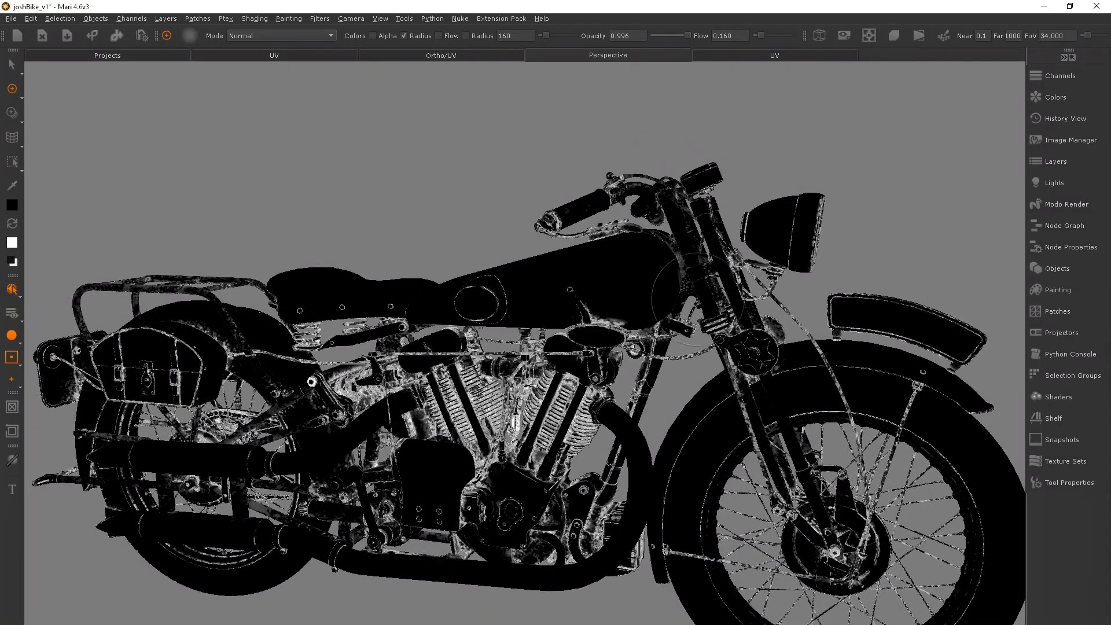
pyautogui.moveTo(612, 309); pyautogui.dragTo(593, 315)
# Step: Paint the rust down along the front exhaust pipe, engine and rear suspension area with a slightly smaller brush
pyautogui.moveTo(629, 326)
pyautogui.mouseDown()
pyautogui.moveTo(544, 327)
pyautogui.moveTo(594, 391)
pyautogui.moveTo(611, 515)
pyautogui.moveTo(598, 554)
pyautogui.mouseUp()
pyautogui.moveTo(544, 474); pyautogui.dragTo(583, 474)
pyautogui.moveTo(546, 457)
pyautogui.mouseDown()
pyautogui.moveTo(486, 418)
pyautogui.moveTo(311, 377)
pyautogui.mouseUp()
pyautogui.moveTo(363, 376); pyautogui.dragTo(417, 412)
pyautogui.press('r')
pyautogui.moveTo(493, 479); pyautogui.dragTo(471, 477)
pyautogui.moveTo(497, 471); pyautogui.dragTo(460, 517)
# Step: Isolate the seat and saddlebag leather parts and clear the rust from their surfaces
pyautogui.press('f')
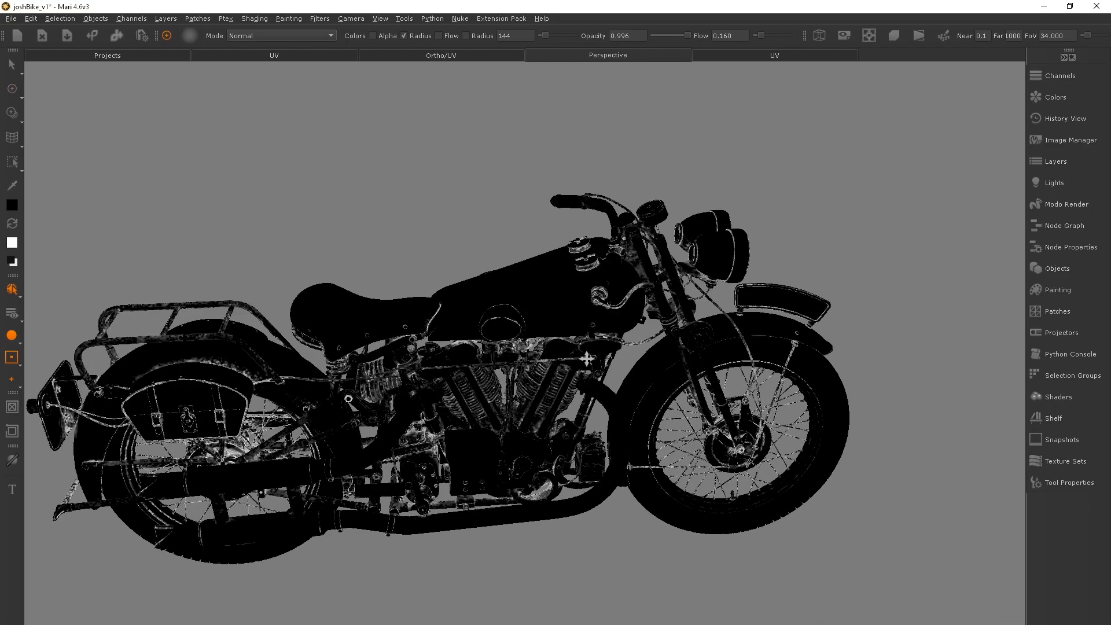
pyautogui.press('s')
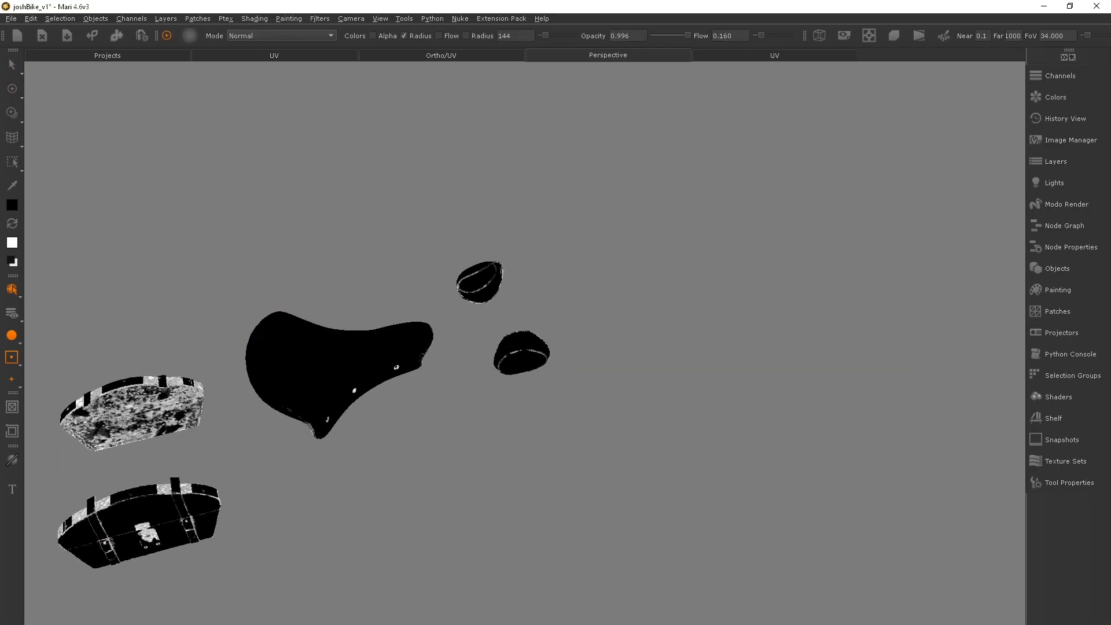
pyautogui.keyDown('alt'); pyautogui.moveTo(462, 289); pyautogui.dragTo(570, 309); pyautogui.keyUp('alt')
# Step: Show the full motorcycle again and isolate the rear luggage rack with its connected bag parts
pyautogui.rightClick(516, 273)
pyautogui.moveTo(588, 318)
pyautogui.click(694, 379)
pyautogui.keyDown('alt'); pyautogui.moveTo(461, 351); pyautogui.dragTo(585, 305, button='middle'); pyautogui.keyUp('alt')
pyautogui.keyDown('alt'); pyautogui.moveTo(585, 305); pyautogui.dragTo(523, 332, button='right'); pyautogui.keyUp('alt')
pyautogui.keyDown('alt'); pyautogui.moveTo(523, 332); pyautogui.dragTo(509, 306); pyautogui.keyUp('alt')
pyautogui.press('s')
pyautogui.keyDown('shift'); pyautogui.click(435, 249); pyautogui.keyUp('shift')
pyautogui.hotkey('shift', 'h')
# Step: Paint the rust off the luggage rack tubes and make the entire object visible again
pyautogui.keyDown('alt'); pyautogui.moveTo(453, 231); pyautogui.dragTo(488, 269); pyautogui.keyUp('alt')
pyautogui.press('p')
pyautogui.keyDown('alt'); pyautogui.moveTo(563, 263); pyautogui.dragTo(573, 249); pyautogui.keyUp('alt')
pyautogui.moveTo(572, 260)
pyautogui.mouseDown()
pyautogui.moveTo(506, 243)
pyautogui.moveTo(302, 296)
pyautogui.mouseUp()
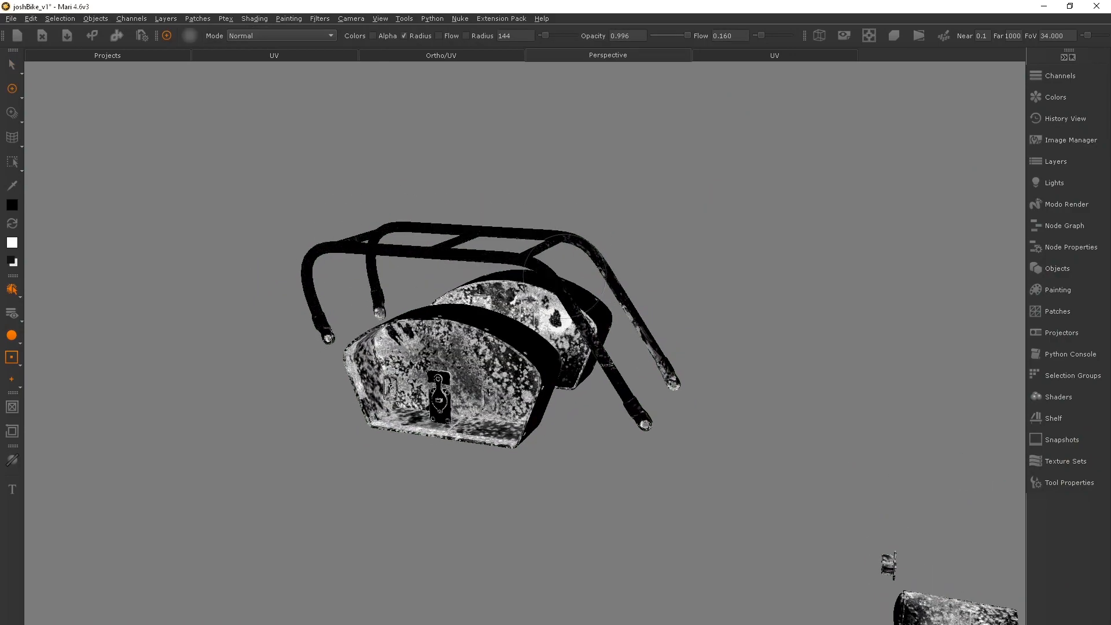
pyautogui.moveTo(591, 287); pyautogui.dragTo(594, 342)
pyautogui.scroll(-3, 564, 247)
pyautogui.rightClick(640, 315)
pyautogui.moveTo(682, 360)
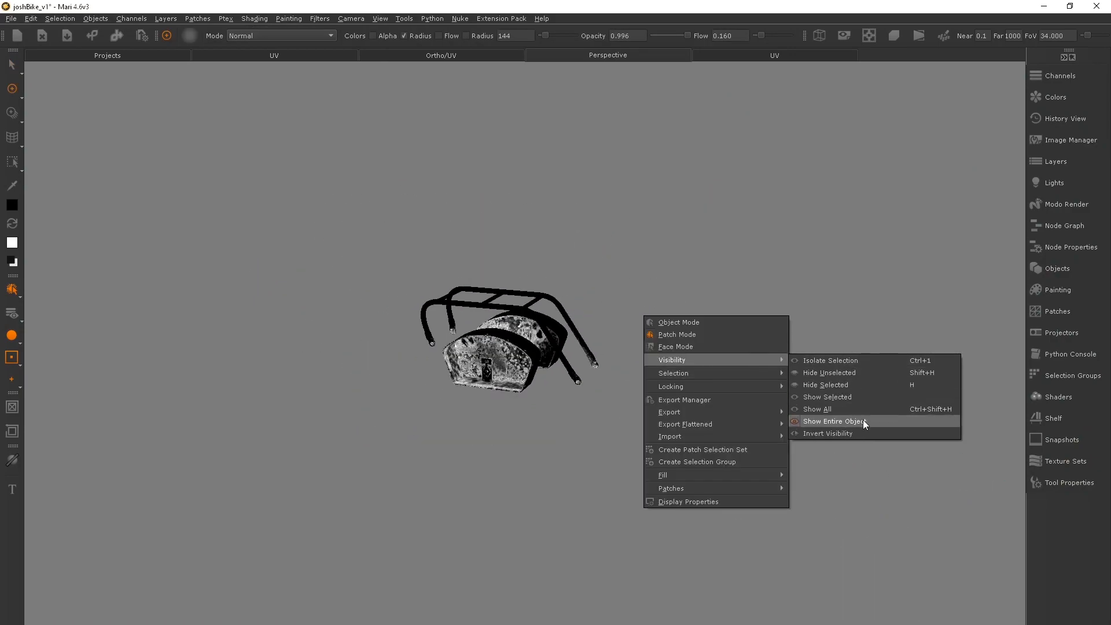
pyautogui.click(862, 419)
# Step: Select the patches containing the cables and hoses and paint the rust off them
pyautogui.scroll(5, 689, 363)
pyautogui.keyDown('alt'); pyautogui.moveTo(689, 363); pyautogui.dragTo(717, 347, button='right'); pyautogui.keyUp('alt')
pyautogui.press('s')
pyautogui.click(735, 324)
pyautogui.keyDown('alt'); pyautogui.moveTo(747, 332); pyautogui.dragTo(474, 335, button='middle'); pyautogui.keyUp('alt')
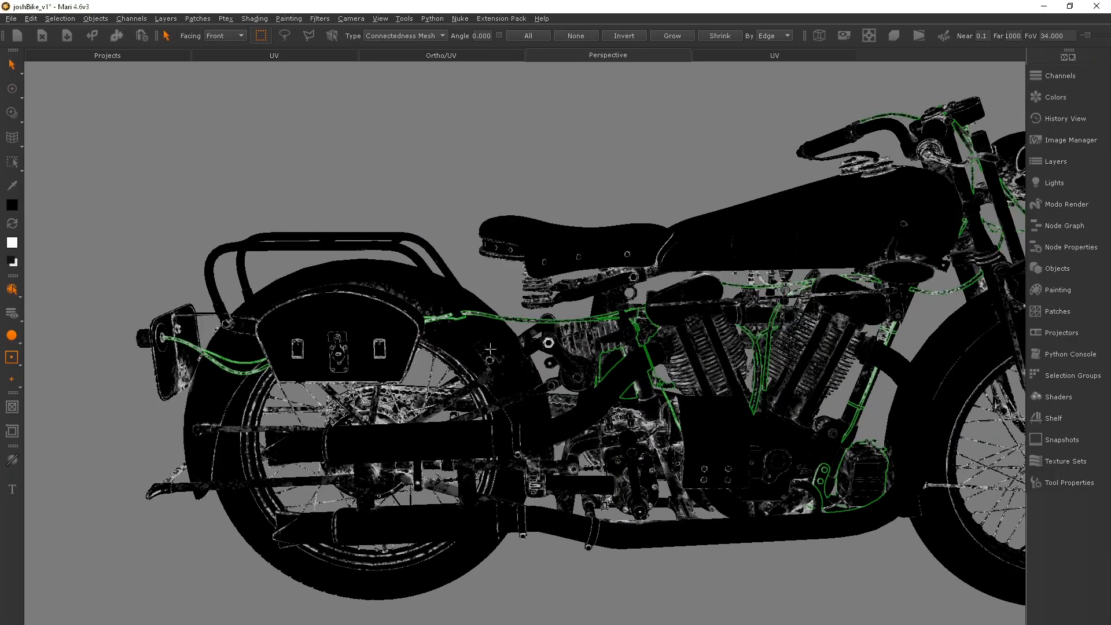
pyautogui.keyDown('alt'); pyautogui.moveTo(474, 336); pyautogui.dragTo(491, 341); pyautogui.keyUp('alt')
pyautogui.press('p')
pyautogui.keyDown('alt'); pyautogui.moveTo(570, 365); pyautogui.dragTo(671, 335); pyautogui.keyUp('alt')
# Step: Select the spoke patches of both wheels and hide everything else
pyautogui.press('s')
pyautogui.click(435, 361)
pyautogui.keyDown('alt'); pyautogui.moveTo(949, 390); pyautogui.dragTo(755, 380, button='middle'); pyautogui.keyUp('alt')
pyautogui.keyDown('shift'); pyautogui.click(754, 381); pyautogui.keyUp('shift')
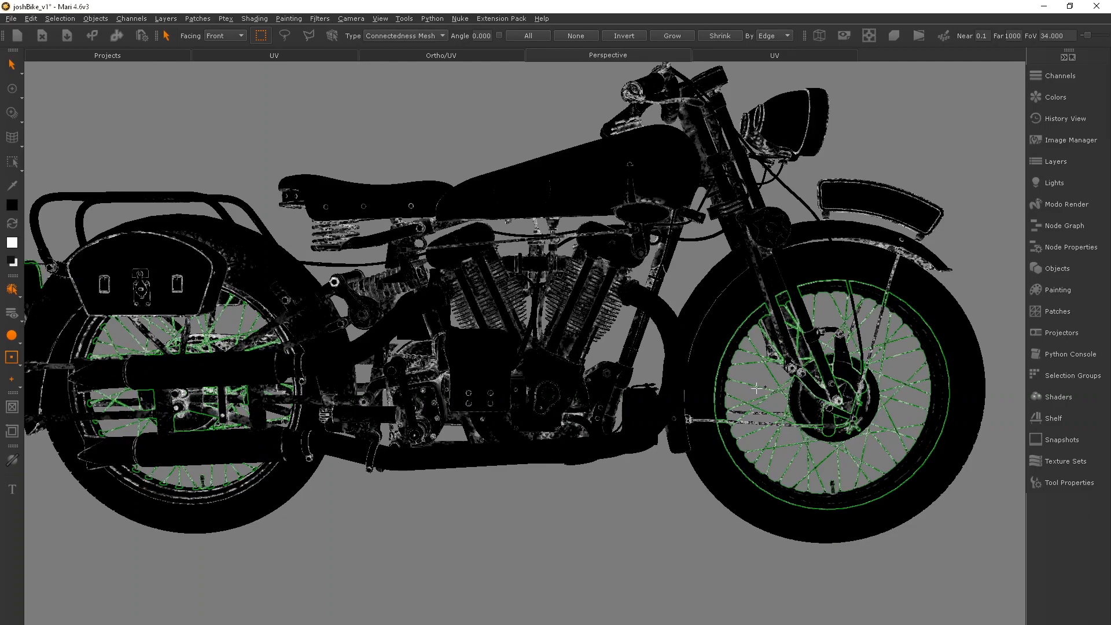
pyautogui.hotkey('shift', 'h')
# Step: Paint the rust off the front wheel's rim and outer spokes with a large brush
pyautogui.keyDown('alt'); pyautogui.moveTo(819, 360); pyautogui.dragTo(655, 349, button='middle'); pyautogui.keyUp('alt')
pyautogui.keyDown('alt'); pyautogui.moveTo(688, 351); pyautogui.dragTo(714, 350, button='right'); pyautogui.keyUp('alt')
pyautogui.keyDown('alt'); pyautogui.moveTo(715, 350); pyautogui.dragTo(610, 342, button='middle'); pyautogui.keyUp('alt')
pyautogui.keyDown('alt'); pyautogui.moveTo(611, 342); pyautogui.dragTo(647, 338, button='right'); pyautogui.keyUp('alt')
pyautogui.keyDown('alt'); pyautogui.moveTo(648, 338); pyautogui.dragTo(558, 321, button='middle'); pyautogui.keyUp('alt')
pyautogui.press('p')
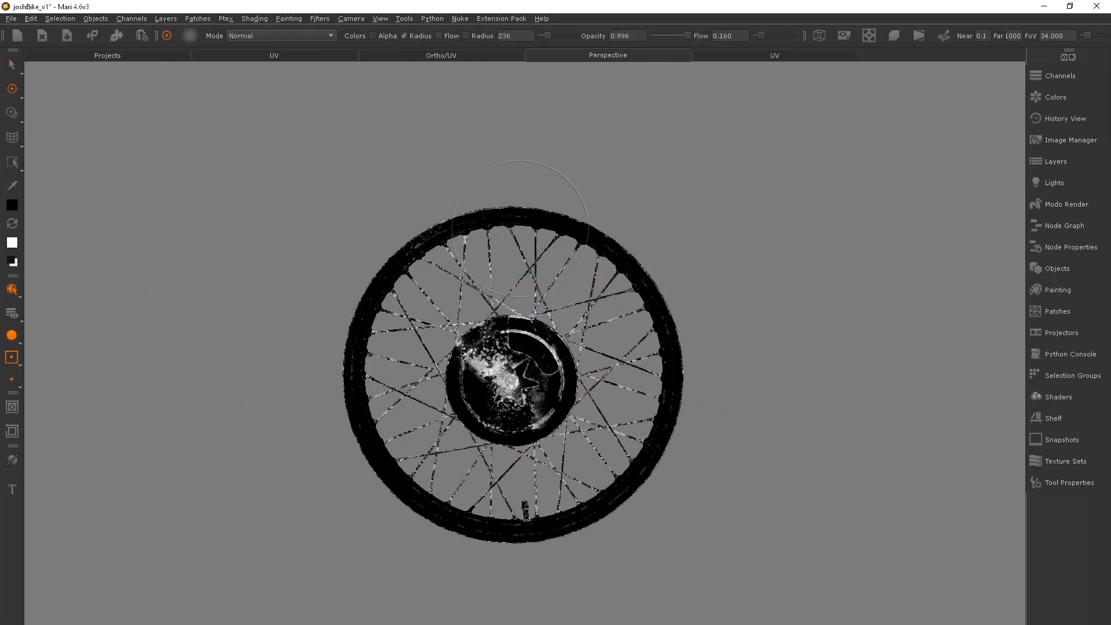
pyautogui.moveTo(399, 454); pyautogui.dragTo(713, 381)
# Step: Using face selection, hide the front wheel's hub faces and paint the rust off the spokes behind it
pyautogui.rightClick(508, 341)
pyautogui.click(555, 372)
pyautogui.keyDown('alt'); pyautogui.moveTo(445, 278); pyautogui.dragTo(469, 255, button='middle'); pyautogui.keyUp('alt')
pyautogui.keyDown('alt'); pyautogui.moveTo(469, 256); pyautogui.dragTo(498, 251, button='right'); pyautogui.keyUp('alt')
pyautogui.press('s')
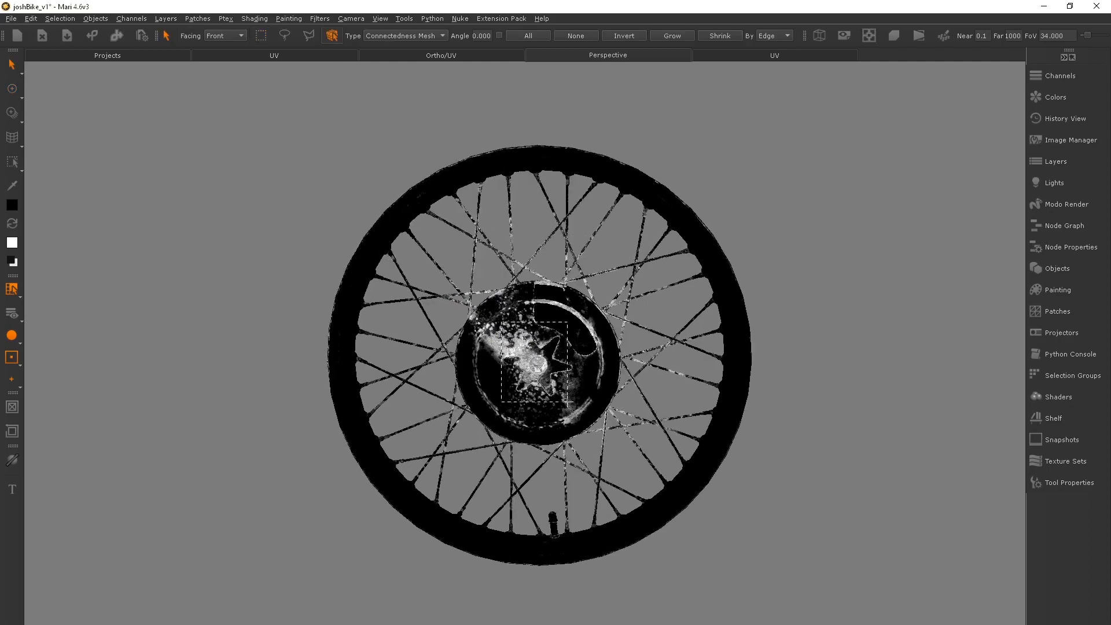
pyautogui.moveTo(590, 413); pyautogui.dragTo(590, 414)
pyautogui.press('p')
pyautogui.press('h')
pyautogui.moveTo(587, 301)
pyautogui.mouseDown()
pyautogui.moveTo(537, 278)
pyautogui.moveTo(544, 365)
pyautogui.mouseUp()
# Step: Show the hidden parts, return to patch selection, and isolate the front mudguard patches
pyautogui.rightClick(331, 257)
pyautogui.moveTo(391, 305)
pyautogui.click(532, 341)
pyautogui.keyDown('alt'); pyautogui.moveTo(307, 310); pyautogui.dragTo(590, 315, button='middle'); pyautogui.keyUp('alt')
pyautogui.keyDown('alt'); pyautogui.moveTo(590, 314); pyautogui.dragTo(636, 393, button='right'); pyautogui.keyUp('alt')
pyautogui.press('s')
pyautogui.rightClick(646, 378)
pyautogui.click(682, 386)
pyautogui.click(635, 387)
pyautogui.click(638, 393)
pyautogui.hotkey('shift', 'h')
# Step: Paint the rust off the front mudguard and its stays and show the entire object again
pyautogui.press('p')
pyautogui.keyDown('alt'); pyautogui.moveTo(719, 248); pyautogui.dragTo(628, 301, button='middle'); pyautogui.keyUp('alt')
pyautogui.moveTo(740, 286); pyautogui.dragTo(700, 285)
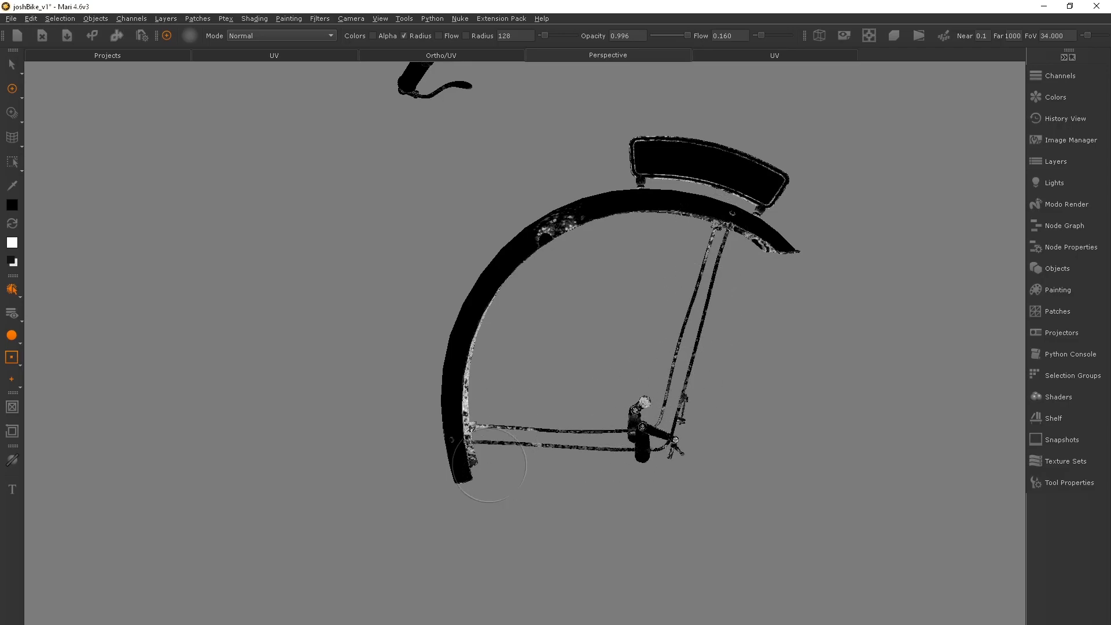
pyautogui.keyDown('alt'); pyautogui.moveTo(529, 373); pyautogui.dragTo(438, 264, button='right'); pyautogui.keyUp('alt')
pyautogui.rightClick(438, 264)
pyautogui.moveTo(475, 308)
pyautogui.click(671, 369)
# Step: Select the rear wheel's spoke patches and hide all unselected parts
pyautogui.keyDown('alt'); pyautogui.moveTo(58, 347); pyautogui.dragTo(454, 356, button='middle'); pyautogui.keyUp('alt')
pyautogui.press('s')
pyautogui.moveTo(454, 356)
pyautogui.keyDown('alt'); pyautogui.mouseDown(button='right')
pyautogui.moveTo(492, 357)
pyautogui.moveTo(554, 330)
pyautogui.mouseUp(button='right'); pyautogui.keyUp('alt')
pyautogui.click(499, 343)
pyautogui.hotkey('shift', 'h')
pyautogui.press('p')
# Step: Switch to face selection and hide the unwanted geometry around the rear wheel's spokes
pyautogui.rightClick(554, 325)
pyautogui.click(586, 343)
pyautogui.press('s')
pyautogui.moveTo(505, 350); pyautogui.dragTo(544, 383)
pyautogui.press('p')
pyautogui.press('s')
pyautogui.keyDown('shift'); pyautogui.click(627, 387); pyautogui.keyUp('shift')
pyautogui.press('h')
pyautogui.press('p')
# Step: Select and hide the leftover bracket overlapping the rear wheel's spokes
pyautogui.keyDown('alt'); pyautogui.moveTo(743, 396); pyautogui.dragTo(648, 359, button='middle'); pyautogui.keyUp('alt')
pyautogui.keyDown('alt'); pyautogui.moveTo(647, 358); pyautogui.dragTo(697, 375, button='right'); pyautogui.keyUp('alt')
pyautogui.press('s')
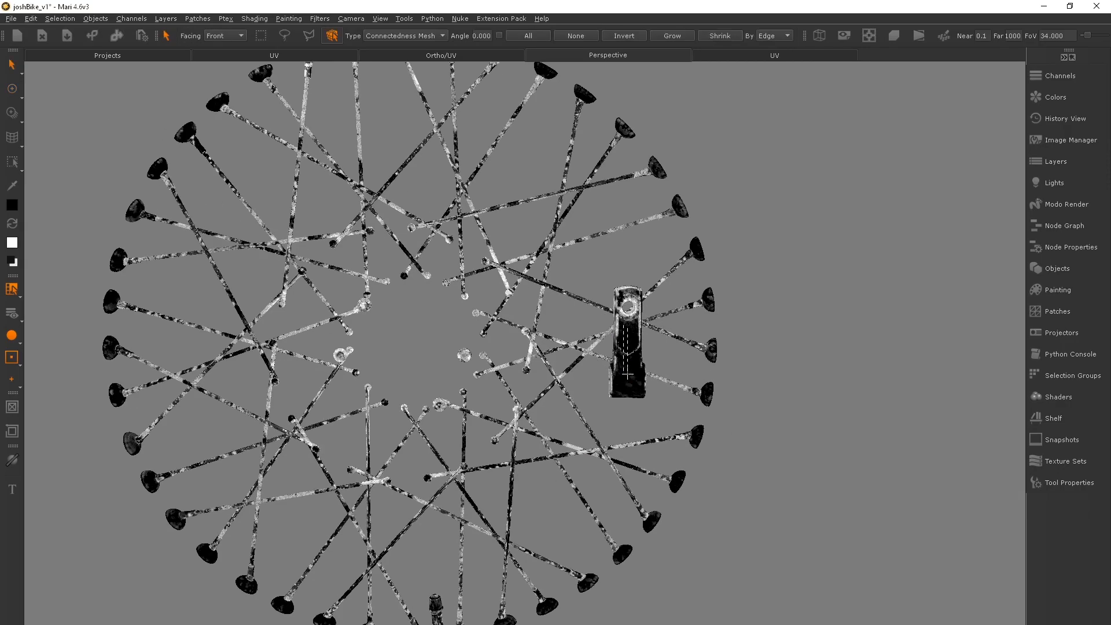
pyautogui.press('h')
pyautogui.press('p')
# Step: Paint the rust off the rear wheel's spokes with a brush radius of 320 and show all parts again
pyautogui.keyDown('alt'); pyautogui.moveTo(628, 342); pyautogui.dragTo(486, 274, button='right'); pyautogui.keyUp('alt')
pyautogui.keyDown('alt'); pyautogui.moveTo(469, 268); pyautogui.dragTo(545, 295, button='middle'); pyautogui.keyUp('alt')
pyautogui.press('r')
pyautogui.moveTo(545, 342)
pyautogui.mouseDown()
pyautogui.moveTo(586, 342)
pyautogui.moveTo(556, 425)
pyautogui.moveTo(659, 310)
pyautogui.mouseUp()
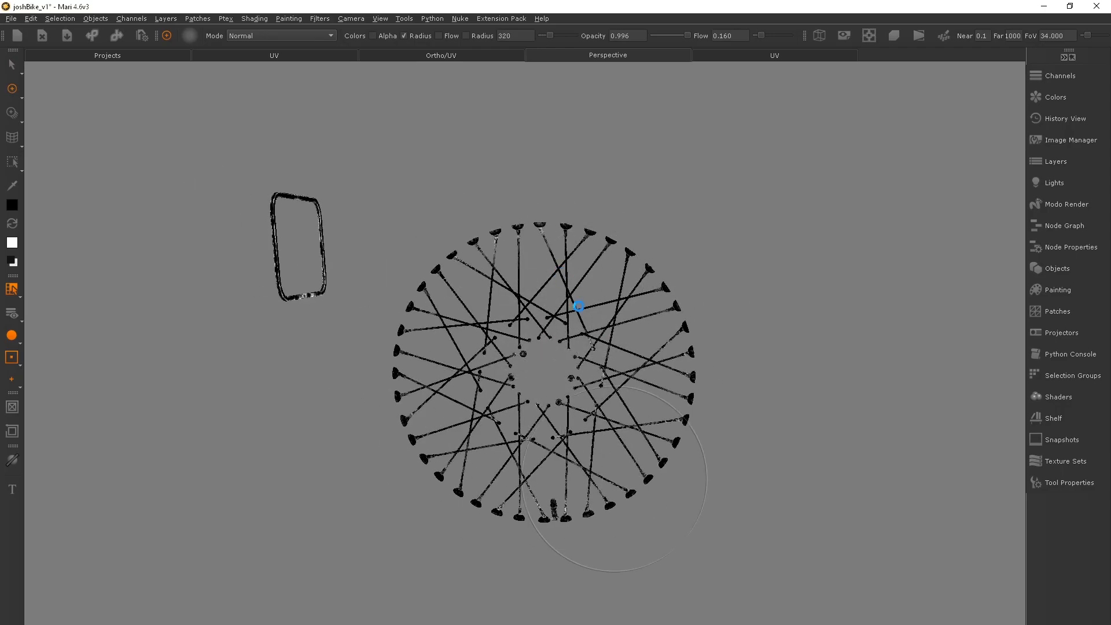
pyautogui.rightClick(506, 299)
pyautogui.moveTo(556, 345)
pyautogui.click(712, 394)
# Step: Return to patch selection and paint the rust off around the headlights with a brush radius of 140
pyautogui.keyDown('alt'); pyautogui.moveTo(688, 376); pyautogui.dragTo(607, 278, button='right'); pyautogui.keyUp('alt')
pyautogui.press('s')
pyautogui.rightClick(595, 268)
pyautogui.click(595, 267)
pyautogui.keyDown('alt'); pyautogui.moveTo(620, 296); pyautogui.dragTo(602, 338, button='middle'); pyautogui.keyUp('alt')
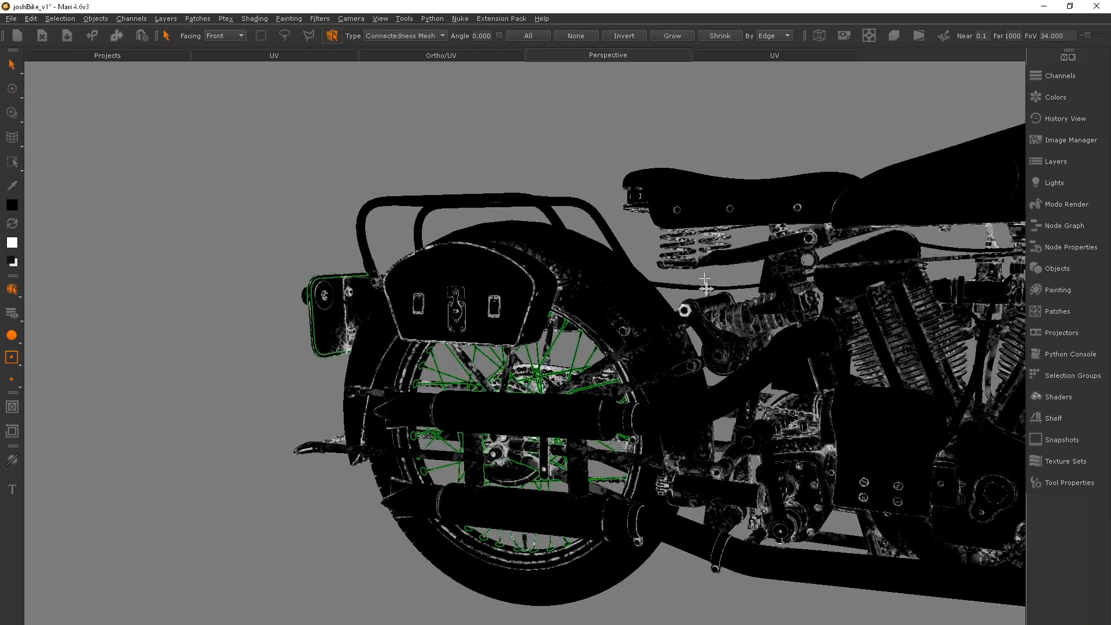
pyautogui.keyDown('alt'); pyautogui.moveTo(636, 323); pyautogui.dragTo(578, 278); pyautogui.keyUp('alt')
pyautogui.press('p')
pyautogui.keyDown('alt'); pyautogui.moveTo(671, 324); pyautogui.dragTo(616, 312, button='right'); pyautogui.keyUp('alt')
pyautogui.moveTo(616, 312)
pyautogui.keyDown('alt'); pyautogui.mouseDown(button='middle')
pyautogui.moveTo(523, 327)
pyautogui.moveTo(502, 431)
pyautogui.mouseUp(button='middle'); pyautogui.keyUp('alt')
pyautogui.moveTo(502, 431)
pyautogui.keyDown('alt'); pyautogui.mouseDown(button='right')
pyautogui.moveTo(645, 347)
pyautogui.moveTo(633, 347)
pyautogui.mouseUp(button='right'); pyautogui.keyUp('alt')
pyautogui.press('r')
pyautogui.moveTo(566, 332); pyautogui.dragTo(524, 332)
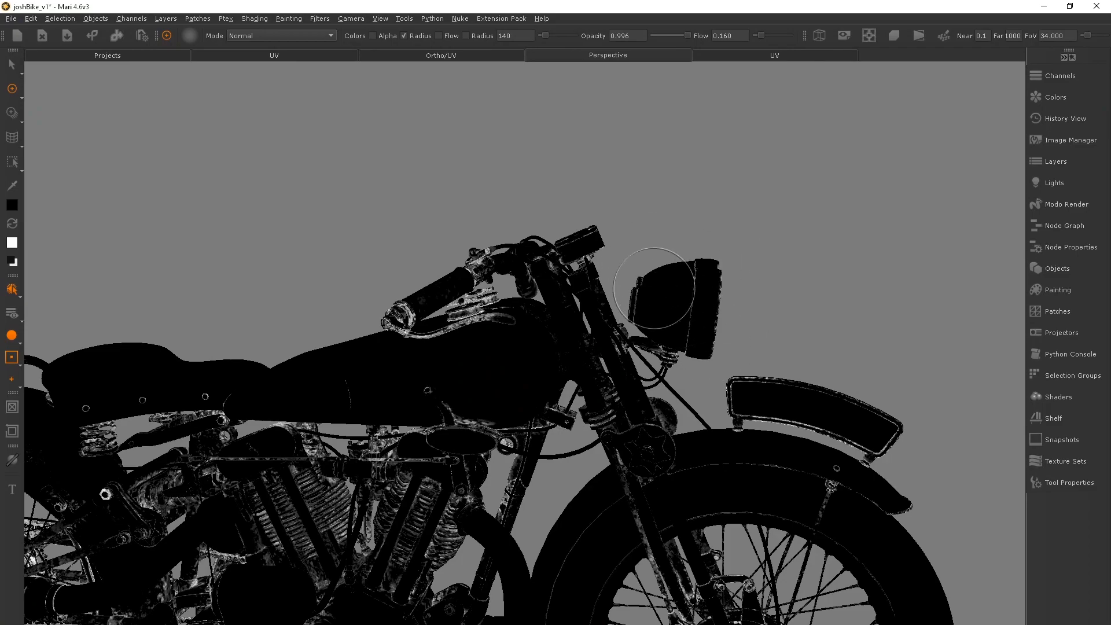
# Step: Paint the rust off the handlebars and front fork from several angles with progressively smaller brushes
pyautogui.keyDown('alt'); pyautogui.moveTo(501, 258); pyautogui.dragTo(758, 317); pyautogui.keyUp('alt')
pyautogui.keyDown('alt'); pyautogui.moveTo(759, 317); pyautogui.dragTo(810, 307, button='right'); pyautogui.keyUp('alt')
pyautogui.keyDown('alt'); pyautogui.moveTo(735, 289); pyautogui.dragTo(703, 277); pyautogui.keyUp('alt')
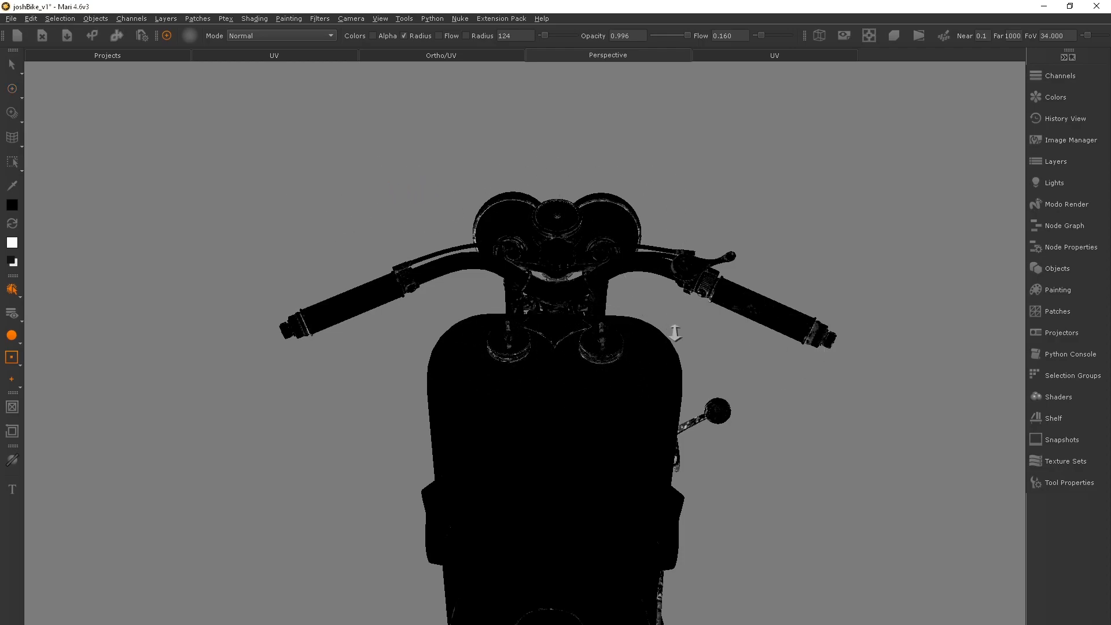
pyautogui.keyDown('alt'); pyautogui.moveTo(741, 342); pyautogui.dragTo(397, 137); pyautogui.keyUp('alt')
pyautogui.keyDown('alt'); pyautogui.moveTo(397, 136); pyautogui.dragTo(549, 249, button='middle'); pyautogui.keyUp('alt')
pyautogui.keyDown('alt'); pyautogui.moveTo(550, 248); pyautogui.dragTo(428, 231); pyautogui.keyUp('alt')
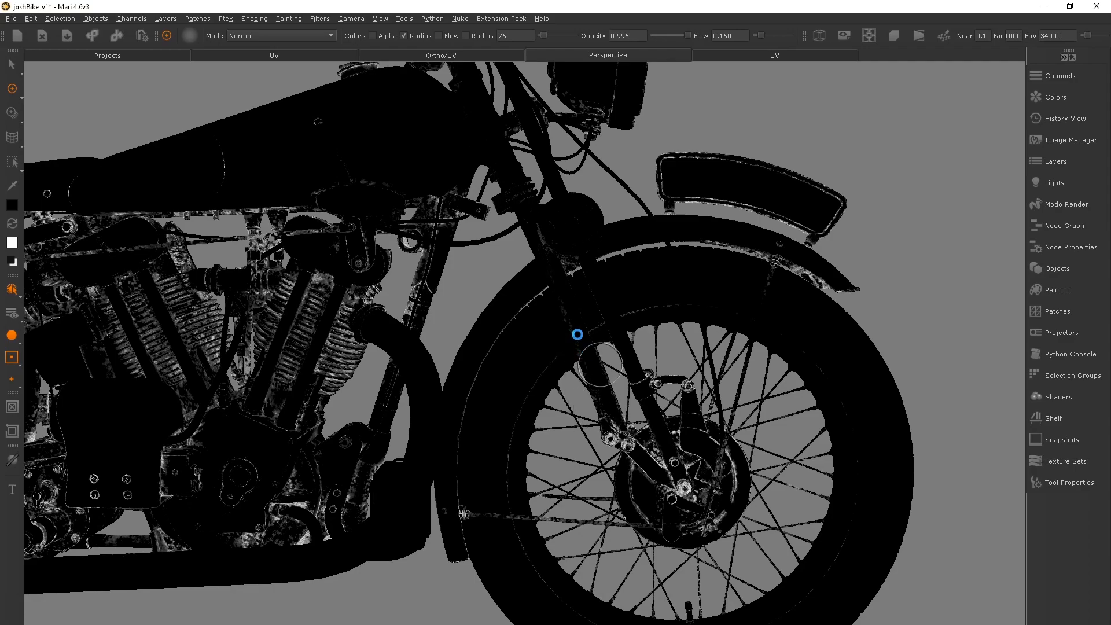
# Step: Select the rear mudguard patches and hide all unselected parts
pyautogui.keyDown('alt'); pyautogui.moveTo(600, 364); pyautogui.dragTo(457, 292, button='right'); pyautogui.keyUp('alt')
pyautogui.keyDown('alt'); pyautogui.moveTo(457, 292); pyautogui.dragTo(625, 289, button='middle'); pyautogui.keyUp('alt')
pyautogui.keyDown('alt'); pyautogui.moveTo(625, 290); pyautogui.dragTo(672, 283, button='right'); pyautogui.keyUp('alt')
pyautogui.keyDown('alt'); pyautogui.moveTo(672, 283); pyautogui.dragTo(601, 341); pyautogui.keyUp('alt')
pyautogui.press('s')
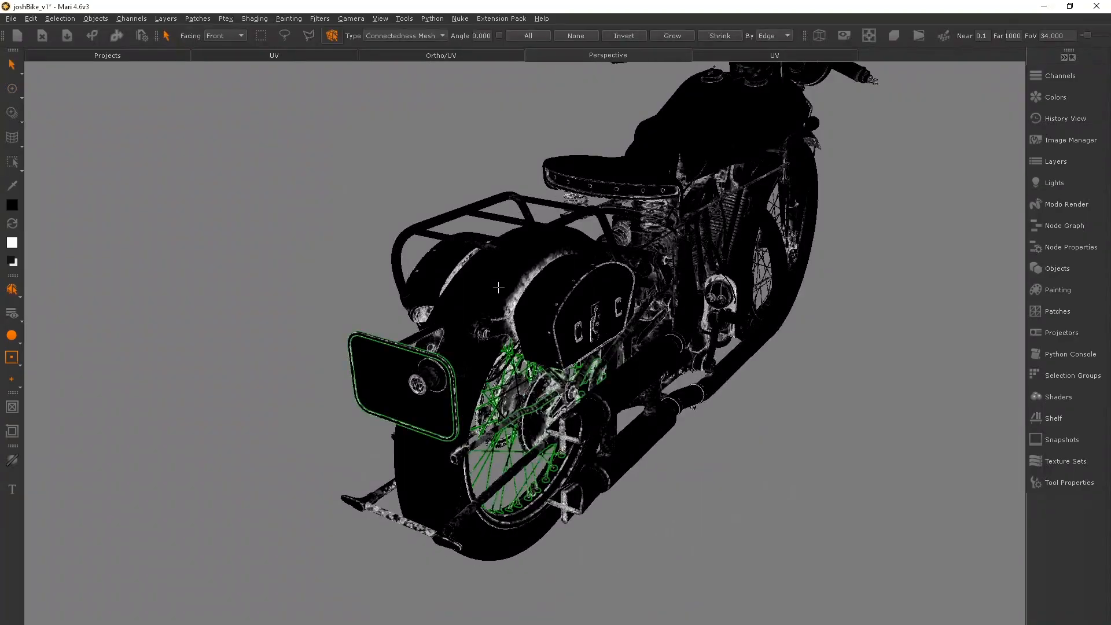
pyautogui.click(499, 288)
pyautogui.hotkey('shift', 'h')
# Step: Paint the rust off the rear mudguard, its stays and the number plate bracket, and show all parts again
pyautogui.press('p')
pyautogui.keyDown('alt'); pyautogui.moveTo(520, 301); pyautogui.dragTo(393, 255); pyautogui.keyUp('alt')
pyautogui.moveTo(604, 281)
pyautogui.mouseDown()
pyautogui.moveTo(538, 295)
pyautogui.moveTo(664, 302)
pyautogui.mouseUp()
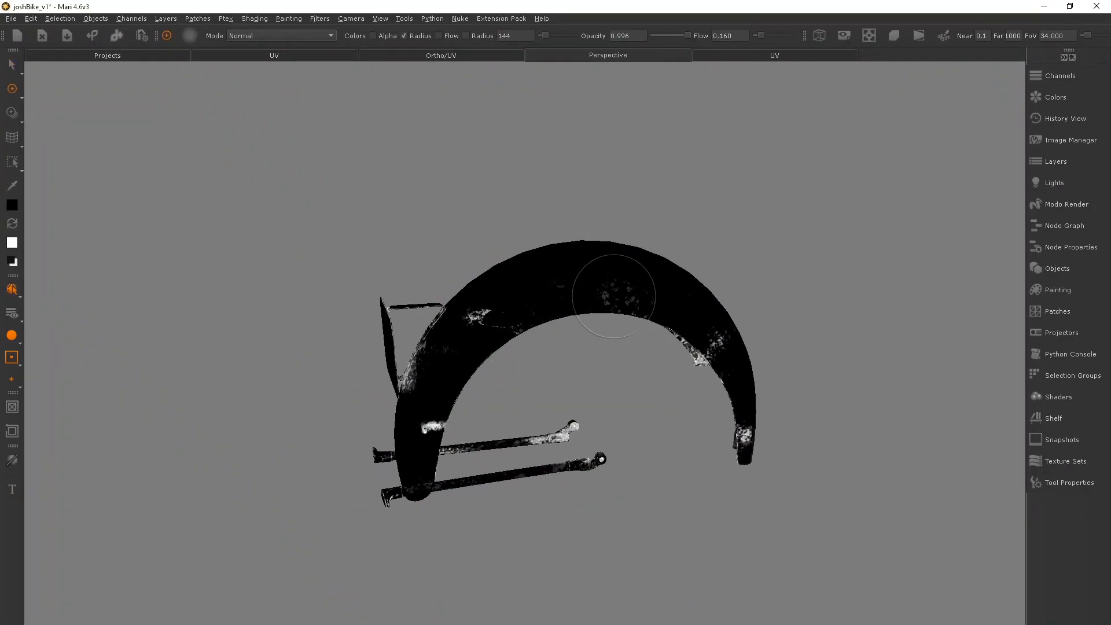
pyautogui.keyDown('alt'); pyautogui.moveTo(405, 389); pyautogui.dragTo(463, 382, button='middle'); pyautogui.keyUp('alt')
pyautogui.keyDown('alt'); pyautogui.moveTo(464, 382); pyautogui.dragTo(584, 381, button='right'); pyautogui.keyUp('alt')
pyautogui.moveTo(584, 382)
pyautogui.keyDown('alt'); pyautogui.mouseDown()
pyautogui.moveTo(555, 404)
pyautogui.moveTo(533, 404)
pyautogui.mouseUp(); pyautogui.keyUp('alt')
pyautogui.press('r')
pyautogui.moveTo(554, 389); pyautogui.dragTo(546, 413)
pyautogui.keyDown('alt'); pyautogui.moveTo(703, 349); pyautogui.dragTo(643, 319, button='right'); pyautogui.keyUp('alt')
pyautogui.rightClick(642, 318)
pyautogui.moveTo(683, 362)
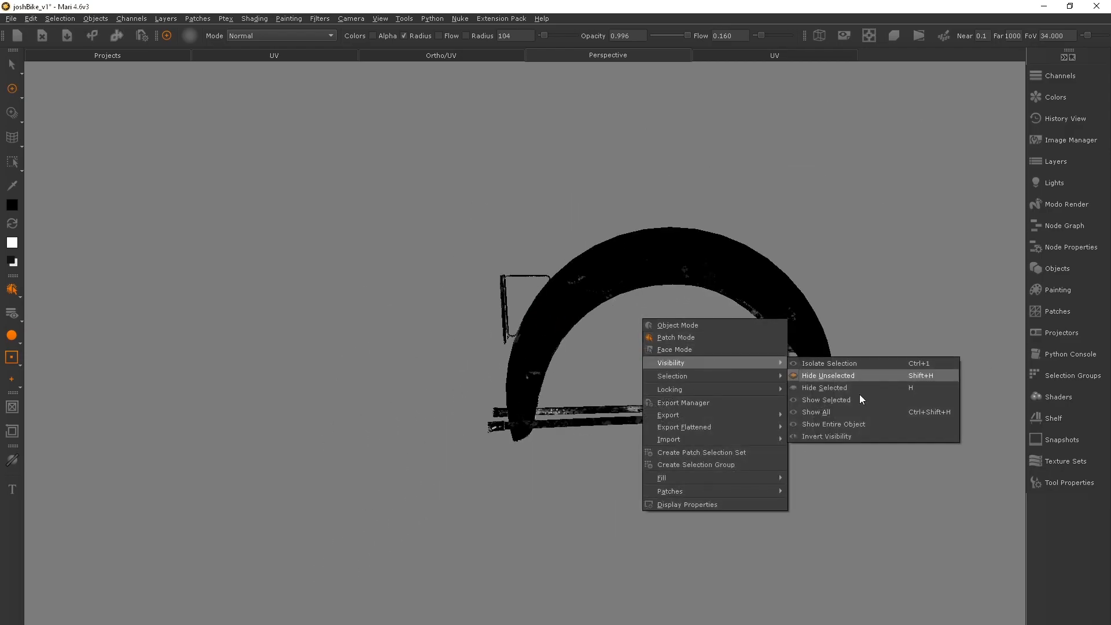
pyautogui.click(822, 411)
# Step: Select the rear frame and stay patches behind the saddlebags and hide all unselected parts
pyautogui.keyDown('alt'); pyautogui.moveTo(686, 354); pyautogui.dragTo(625, 348, button='middle'); pyautogui.keyUp('alt')
pyautogui.keyDown('alt'); pyautogui.moveTo(625, 348); pyautogui.dragTo(665, 353, button='right'); pyautogui.keyUp('alt')
pyautogui.keyDown('alt'); pyautogui.moveTo(615, 357); pyautogui.dragTo(704, 438); pyautogui.keyUp('alt')
pyautogui.press('s')
pyautogui.click(704, 438)
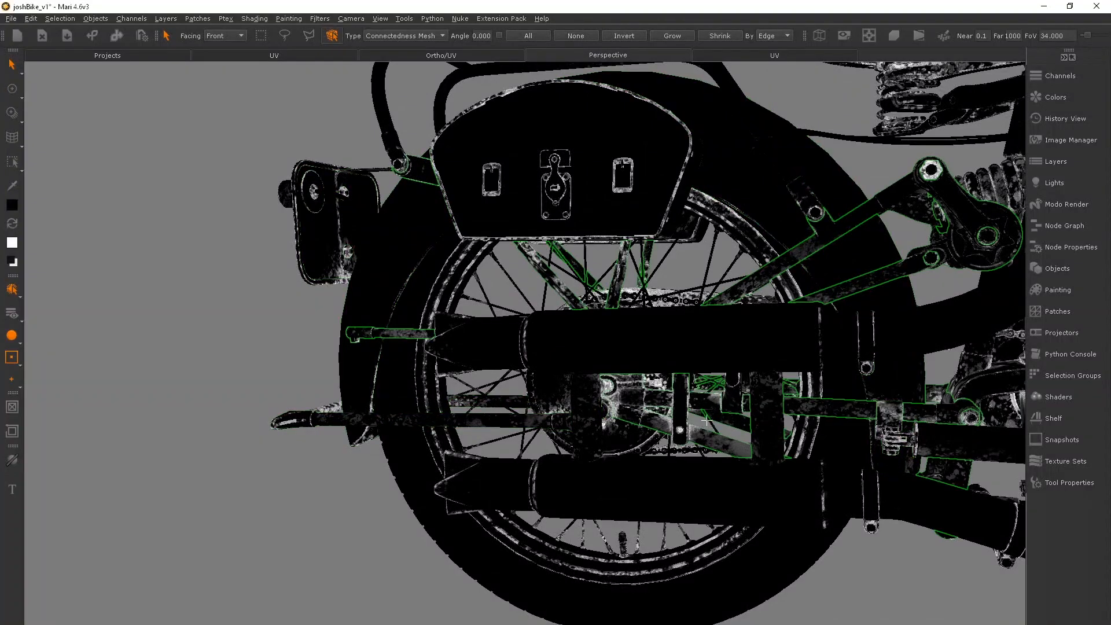
pyautogui.hotkey('shift', 'h')
# Step: Paint the rust off the rear frame tubes and stays, and show all parts again
pyautogui.press('p')
pyautogui.moveTo(496, 281)
pyautogui.mouseDown()
pyautogui.moveTo(503, 327)
pyautogui.moveTo(370, 375)
pyautogui.moveTo(579, 391)
pyautogui.mouseUp()
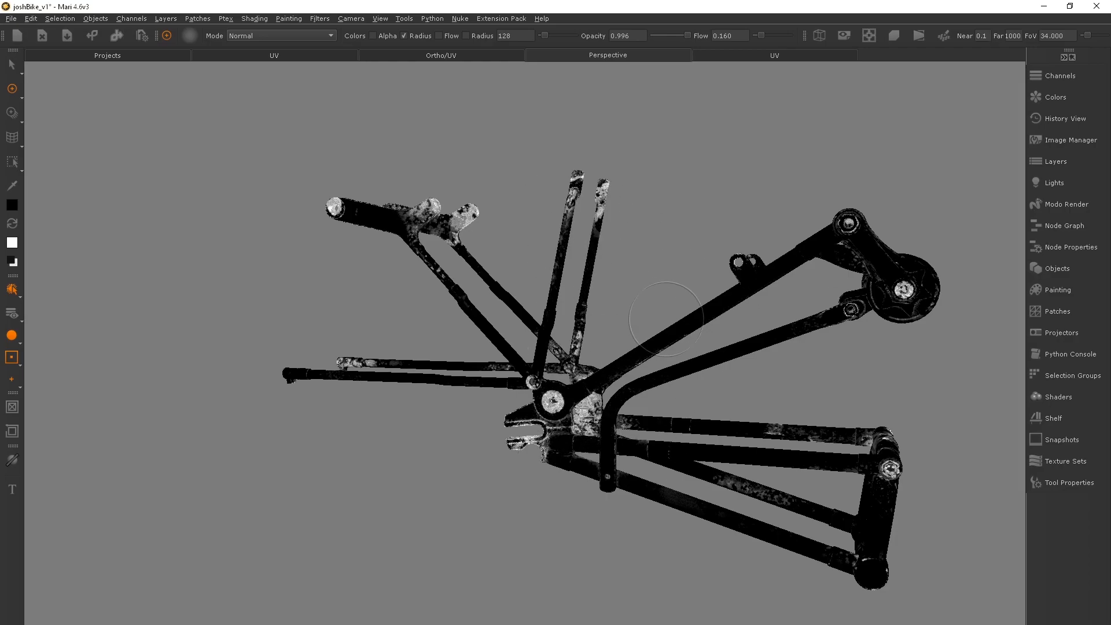
pyautogui.rightClick(548, 302)
pyautogui.moveTo(602, 346)
pyautogui.click(761, 390)
# Step: Select the wheel rim patches together with the control linkages and hide all unselected parts
pyautogui.keyDown('alt'); pyautogui.moveTo(758, 389); pyautogui.dragTo(703, 383, button='right'); pyautogui.keyUp('alt')
pyautogui.keyDown('alt'); pyautogui.moveTo(636, 384); pyautogui.dragTo(688, 394); pyautogui.keyUp('alt')
pyautogui.keyDown('alt'); pyautogui.moveTo(555, 446); pyautogui.dragTo(563, 400, button='middle'); pyautogui.keyUp('alt')
pyautogui.keyDown('alt'); pyautogui.moveTo(549, 393); pyautogui.dragTo(597, 402, button='right'); pyautogui.keyUp('alt')
pyautogui.press('s')
pyautogui.click(573, 530)
pyautogui.keyDown('alt'); pyautogui.moveTo(575, 444); pyautogui.dragTo(523, 428, button='right'); pyautogui.keyUp('alt')
pyautogui.hotkey('shift', 'h')
# Step: Paint the rust off the wheel rim and control linkages, and show all parts again
pyautogui.keyDown('alt'); pyautogui.moveTo(578, 365); pyautogui.dragTo(600, 359, button='right'); pyautogui.keyUp('alt')
pyautogui.press('p')
pyautogui.keyDown('alt'); pyautogui.moveTo(538, 316); pyautogui.dragTo(580, 304, button='right'); pyautogui.keyUp('alt')
pyautogui.moveTo(579, 303); pyautogui.dragTo(502, 253)
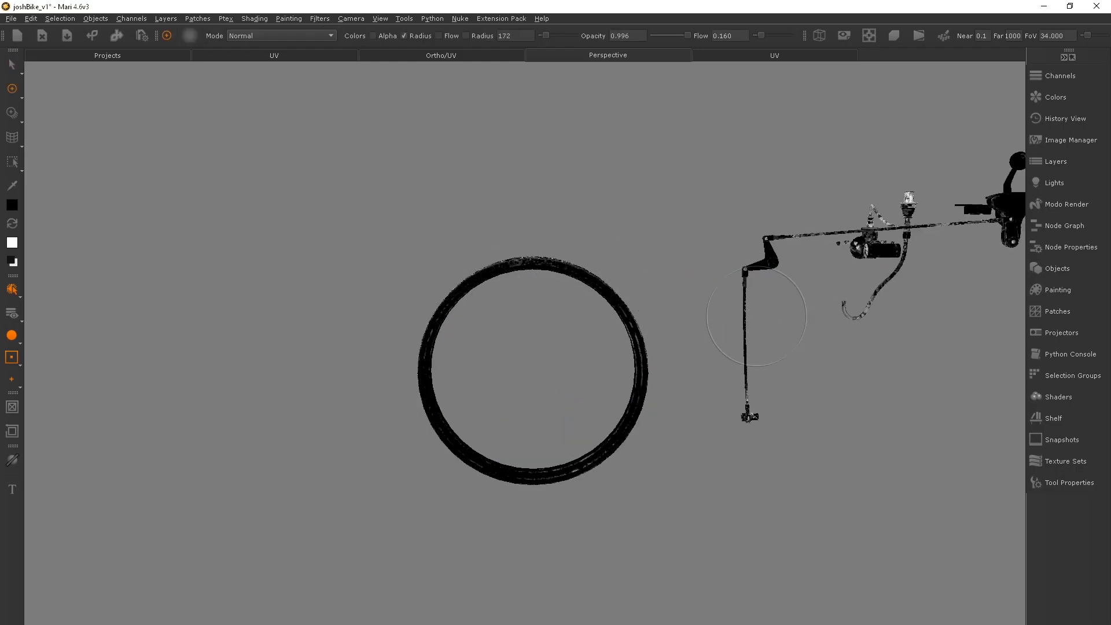
pyautogui.rightClick(657, 283)
pyautogui.moveTo(705, 328)
pyautogui.click(839, 370)
# Step: Isolate the front mudguard with its stays and number plate, paint off the rust, and show all parts again
pyautogui.keyDown('alt'); pyautogui.moveTo(602, 352); pyautogui.dragTo(949, 294); pyautogui.keyUp('alt')
pyautogui.keyDown('alt'); pyautogui.moveTo(384, 279); pyautogui.dragTo(582, 286, button='middle'); pyautogui.keyUp('alt')
pyautogui.keyDown('alt'); pyautogui.moveTo(582, 285); pyautogui.dragTo(635, 351); pyautogui.keyUp('alt')
pyautogui.keyDown('alt'); pyautogui.moveTo(635, 352); pyautogui.dragTo(706, 324, button='right'); pyautogui.keyUp('alt')
pyautogui.keyDown('alt'); pyautogui.moveTo(653, 321); pyautogui.dragTo(630, 320); pyautogui.keyUp('alt')
pyautogui.scroll(-5, 630, 320)
pyautogui.press('s')
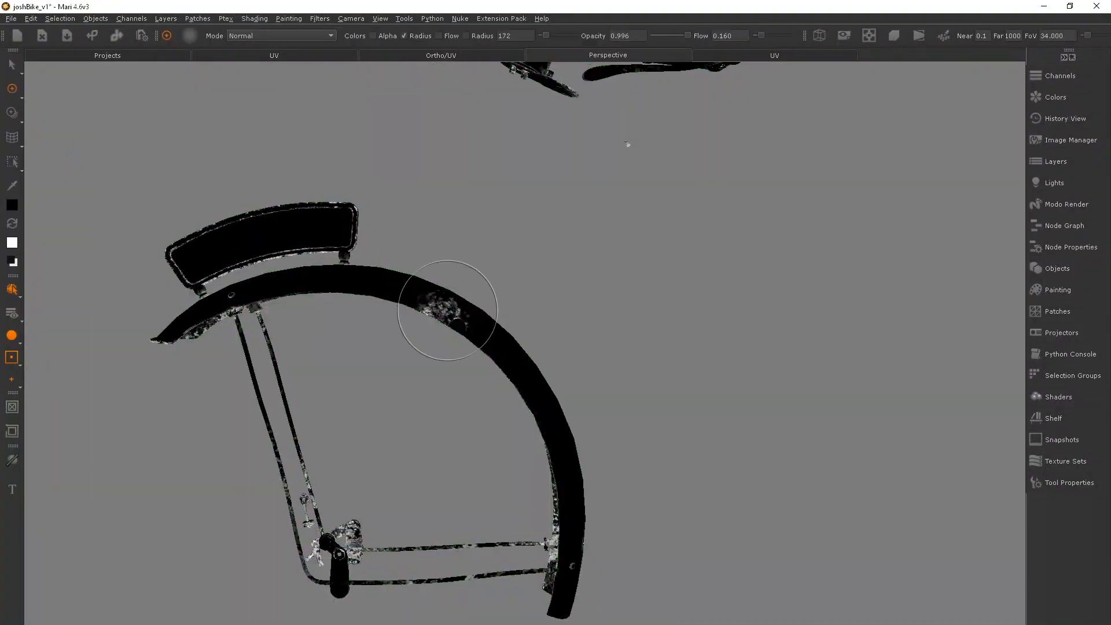
pyautogui.rightClick(614, 277)
pyautogui.moveTo(672, 315)
pyautogui.click(833, 361)
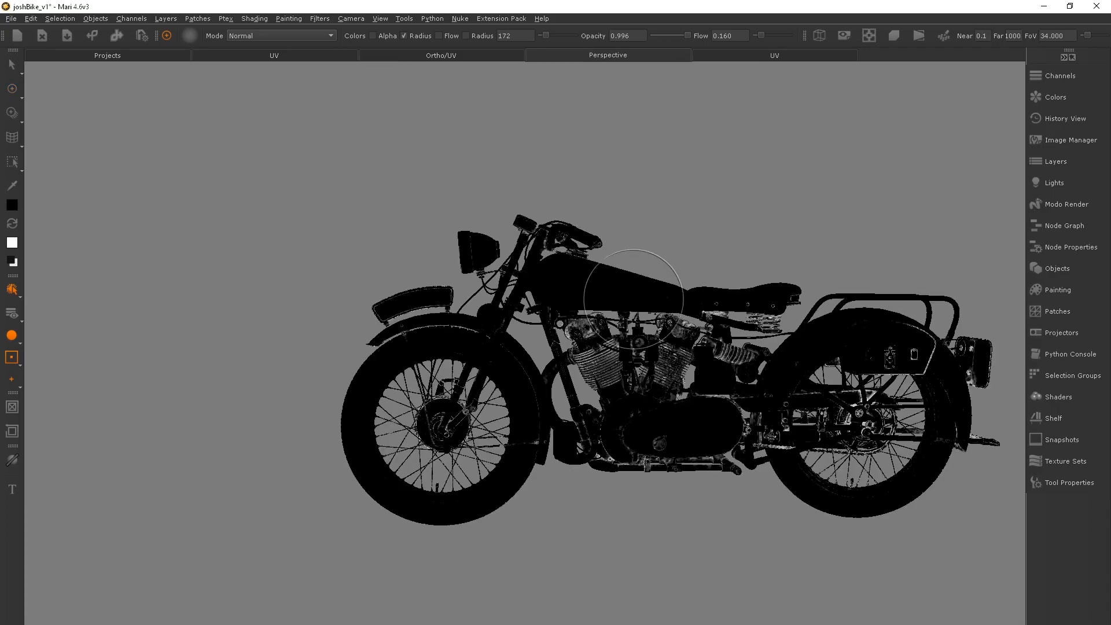
# Step: Isolate the luggage rack and saddlebags, paint the rust off them from several angles, and show all parts again
pyautogui.keyDown('alt'); pyautogui.moveTo(670, 334); pyautogui.dragTo(729, 318, button='right'); pyautogui.keyUp('alt')
pyautogui.keyDown('alt'); pyautogui.moveTo(728, 318); pyautogui.dragTo(926, 298); pyautogui.keyUp('alt')
pyautogui.keyDown('alt'); pyautogui.moveTo(601, 289); pyautogui.dragTo(651, 295); pyautogui.keyUp('alt')
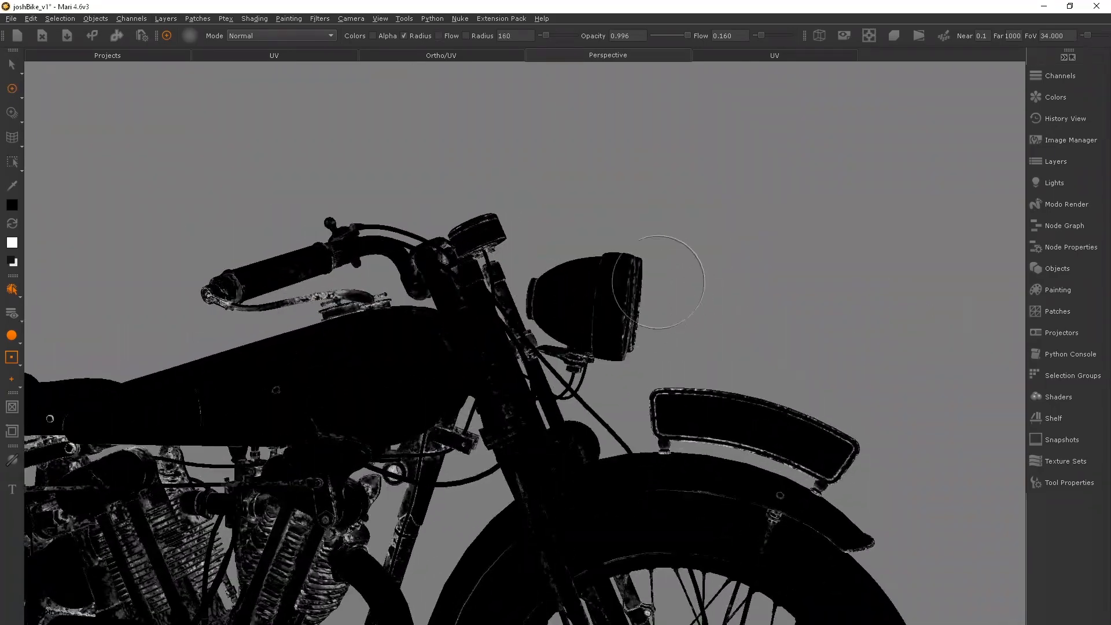
pyautogui.moveTo(417, 287)
pyautogui.keyDown('alt'); pyautogui.mouseDown()
pyautogui.moveTo(741, 345)
pyautogui.moveTo(789, 417)
pyautogui.mouseUp(); pyautogui.keyUp('alt')
pyautogui.keyDown('alt'); pyautogui.moveTo(679, 315); pyautogui.dragTo(474, 278, button='right'); pyautogui.keyUp('alt')
pyautogui.keyDown('alt'); pyautogui.moveTo(347, 260); pyautogui.dragTo(525, 255); pyautogui.keyUp('alt')
pyautogui.keyDown('alt'); pyautogui.moveTo(526, 255); pyautogui.dragTo(713, 224, button='right'); pyautogui.keyUp('alt')
pyautogui.keyDown('alt'); pyautogui.moveTo(714, 224); pyautogui.dragTo(603, 218, button='middle'); pyautogui.keyUp('alt')
pyautogui.moveTo(602, 218)
pyautogui.keyDown('alt'); pyautogui.mouseDown(button='right')
pyautogui.moveTo(781, 231)
pyautogui.moveTo(370, 254)
pyautogui.mouseUp(button='right'); pyautogui.keyUp('alt')
pyautogui.keyDown('alt'); pyautogui.moveTo(174, 255); pyautogui.dragTo(637, 308, button='middle'); pyautogui.keyUp('alt')
pyautogui.keyDown('alt'); pyautogui.moveTo(538, 300); pyautogui.dragTo(445, 304); pyautogui.keyUp('alt')
pyautogui.keyDown('alt'); pyautogui.moveTo(584, 316); pyautogui.dragTo(703, 349); pyautogui.keyUp('alt')
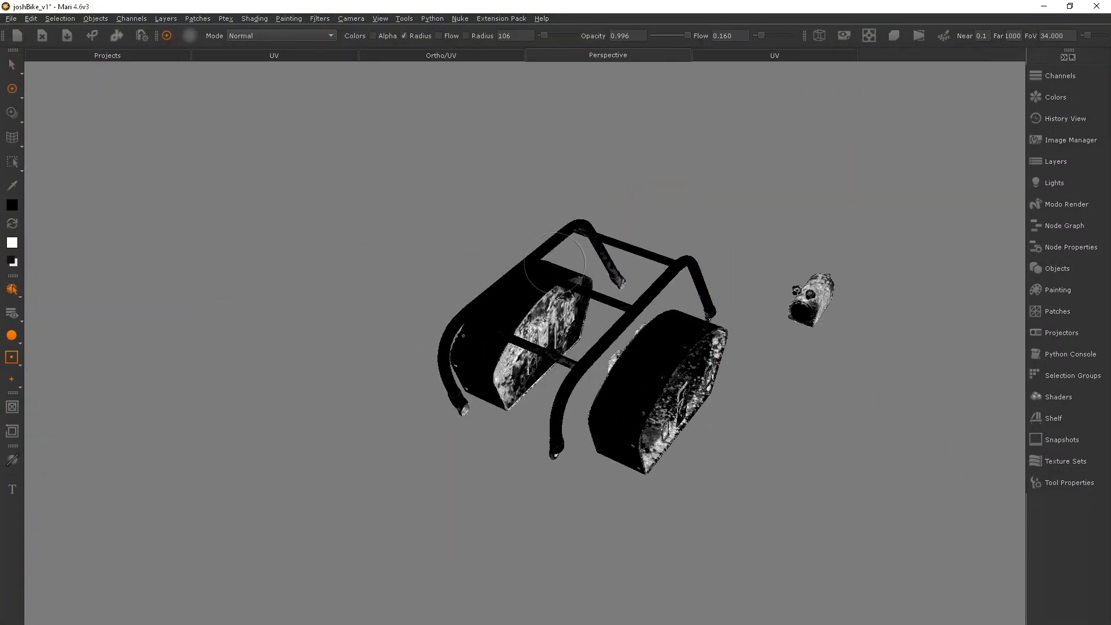
pyautogui.moveTo(470, 373)
pyautogui.keyDown('alt'); pyautogui.mouseDown()
pyautogui.moveTo(595, 319)
pyautogui.moveTo(605, 346)
pyautogui.mouseUp(); pyautogui.keyUp('alt')
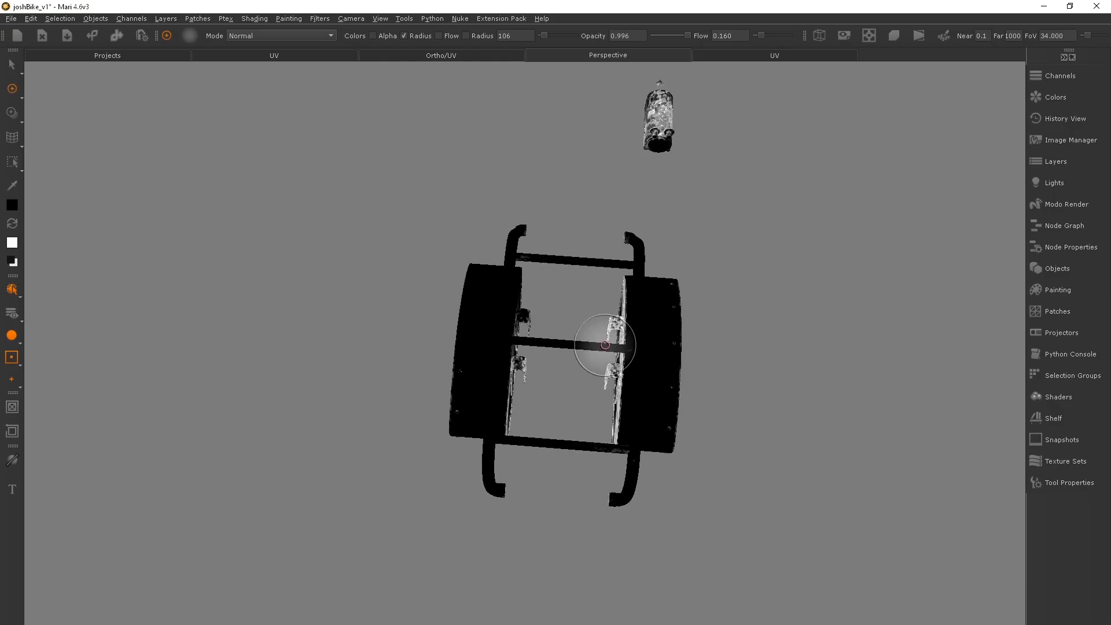
pyautogui.rightClick(403, 254)
pyautogui.moveTo(497, 299)
pyautogui.click(627, 359)
# Step: Frame the whole motorcycle and display the combined maskDirtRGB_2 channel on it
pyautogui.moveTo(578, 323)
pyautogui.keyDown('alt'); pyautogui.mouseDown()
pyautogui.moveTo(503, 261)
pyautogui.moveTo(327, 223)
pyautogui.moveTo(253, 258)
pyautogui.moveTo(272, 260)
pyautogui.mouseUp(); pyautogui.keyUp('alt')
pyautogui.press('a')
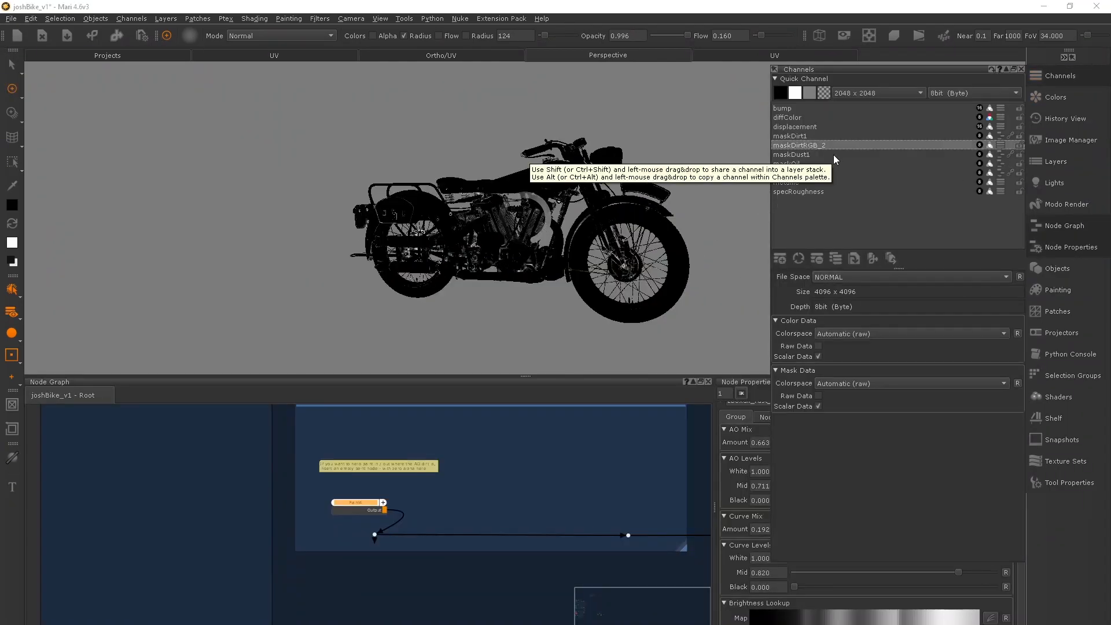
pyautogui.click(833, 154)
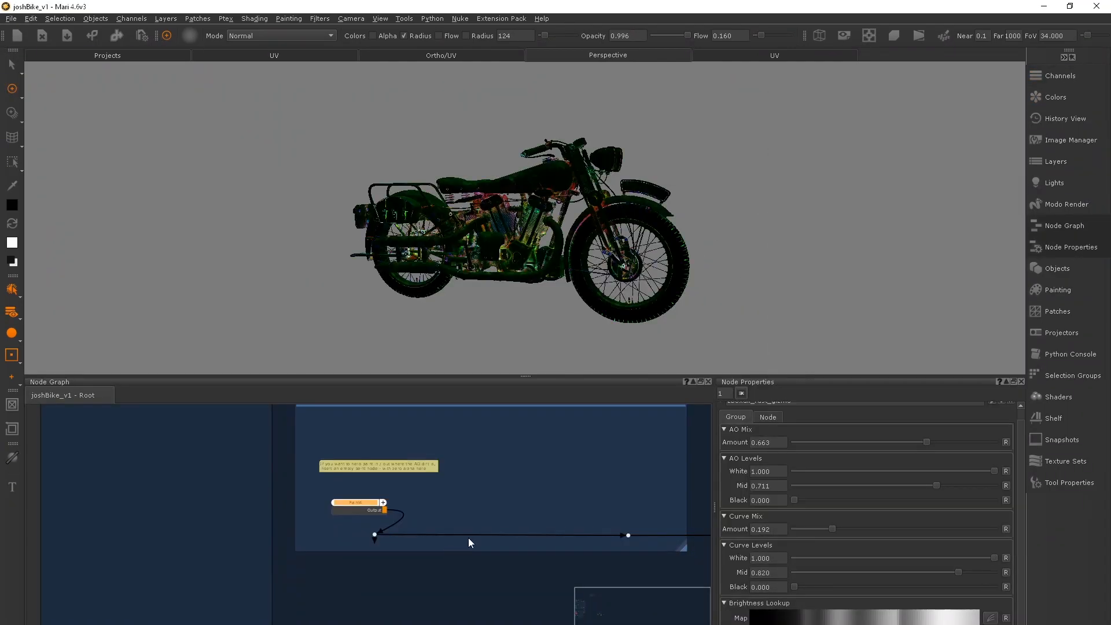
# Step: Examine the node graph from the mask gizmos to the diffColor, specRoughness, bump and metallic channel nodes
pyautogui.scroll(-11, 544, 536)
pyautogui.moveTo(557, 520); pyautogui.dragTo(252, 523, button='middle')
pyautogui.scroll(-3, 449, 523)
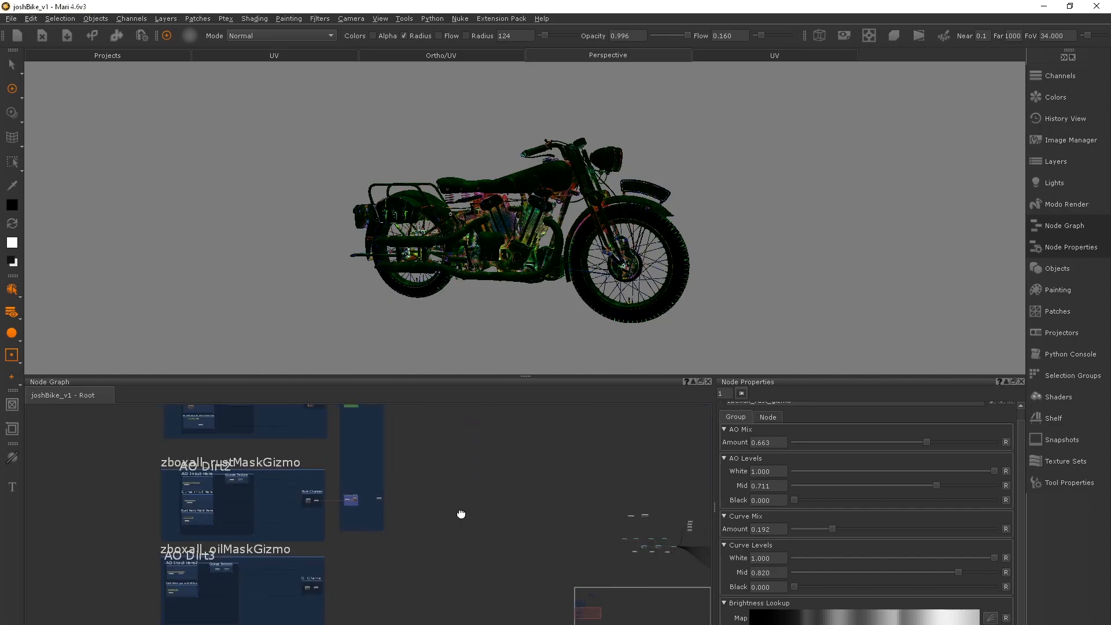
pyautogui.moveTo(461, 513); pyautogui.dragTo(226, 509, button='middle')
pyautogui.moveTo(476, 531); pyautogui.dragTo(446, 507, button='middle')
pyautogui.scroll(5, 433, 496)
pyautogui.moveTo(503, 471); pyautogui.dragTo(379, 514, button='middle')
pyautogui.scroll(5, 466, 483)
pyautogui.scroll(4, 467, 486)
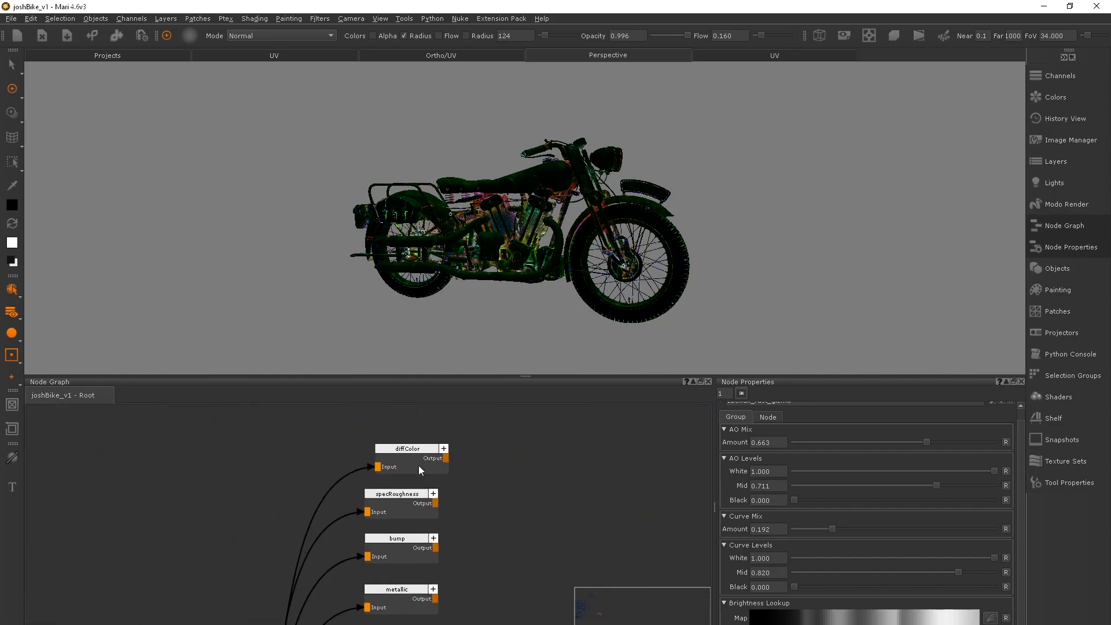
pyautogui.scroll(-5, 412, 504)
pyautogui.moveTo(389, 544); pyautogui.dragTo(432, 471, button='middle')
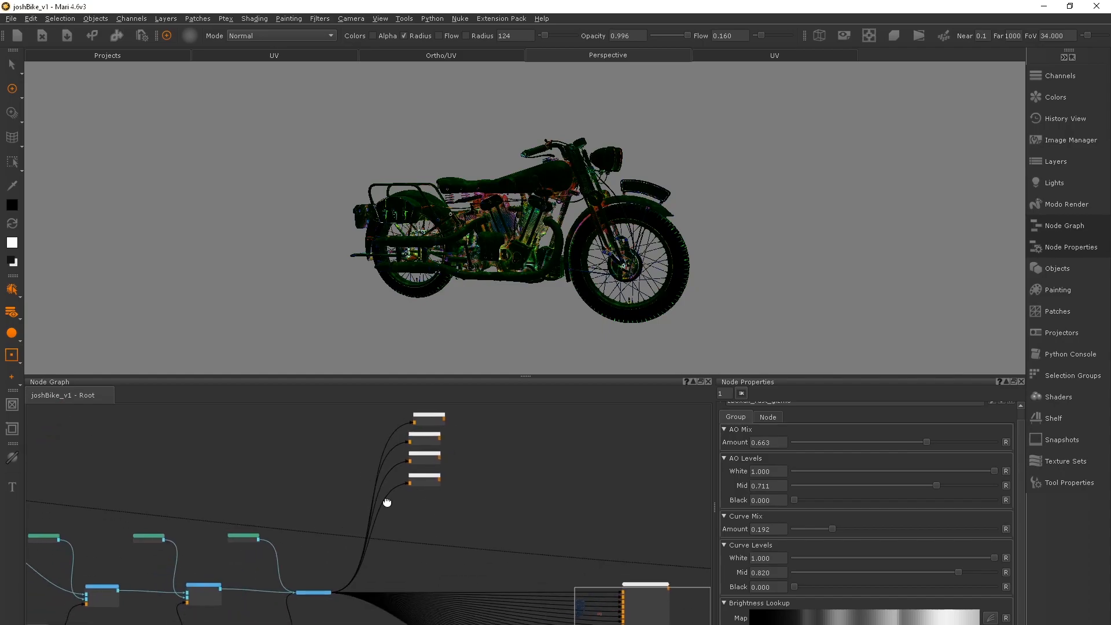
pyautogui.moveTo(383, 510); pyautogui.dragTo(423, 459, button='middle')
# Step: Add a Channel node named diffColorText to the node graph near the last multi-channel merge
pyautogui.scroll(4, 363, 540)
pyautogui.scroll(1, 363, 540)
pyautogui.moveTo(362, 564); pyautogui.dragTo(403, 560, button='middle')
pyautogui.scroll(3, 374, 542)
pyautogui.click(383, 557)
pyautogui.scroll(-4, 384, 556)
pyautogui.scroll(1, 399, 532)
pyautogui.press('Tab')
pyautogui.write('chane')
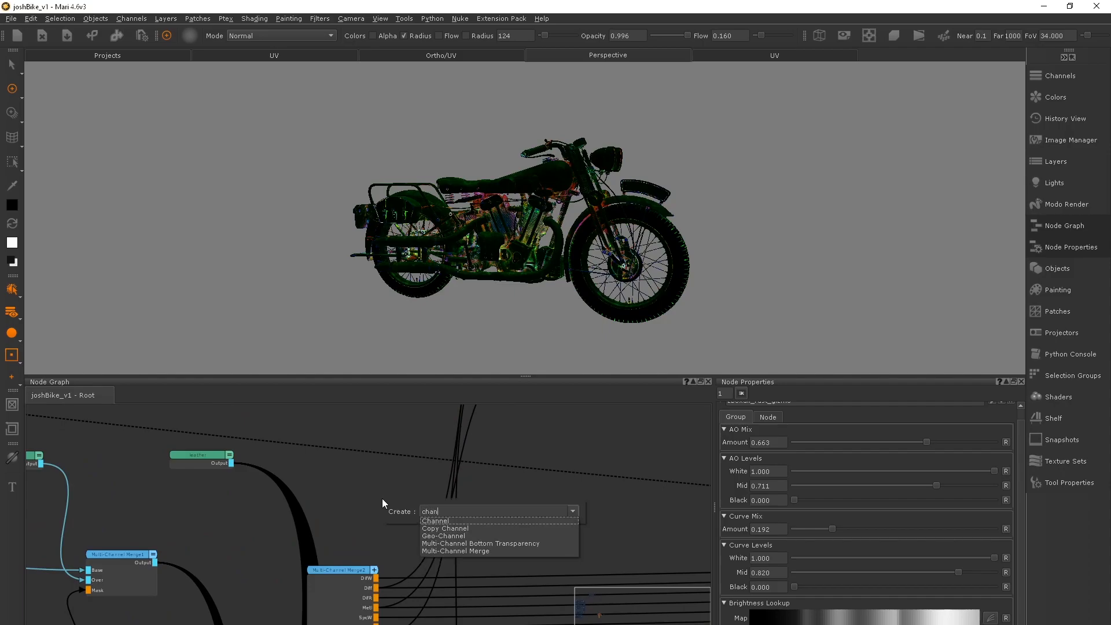
pyautogui.press('Return')
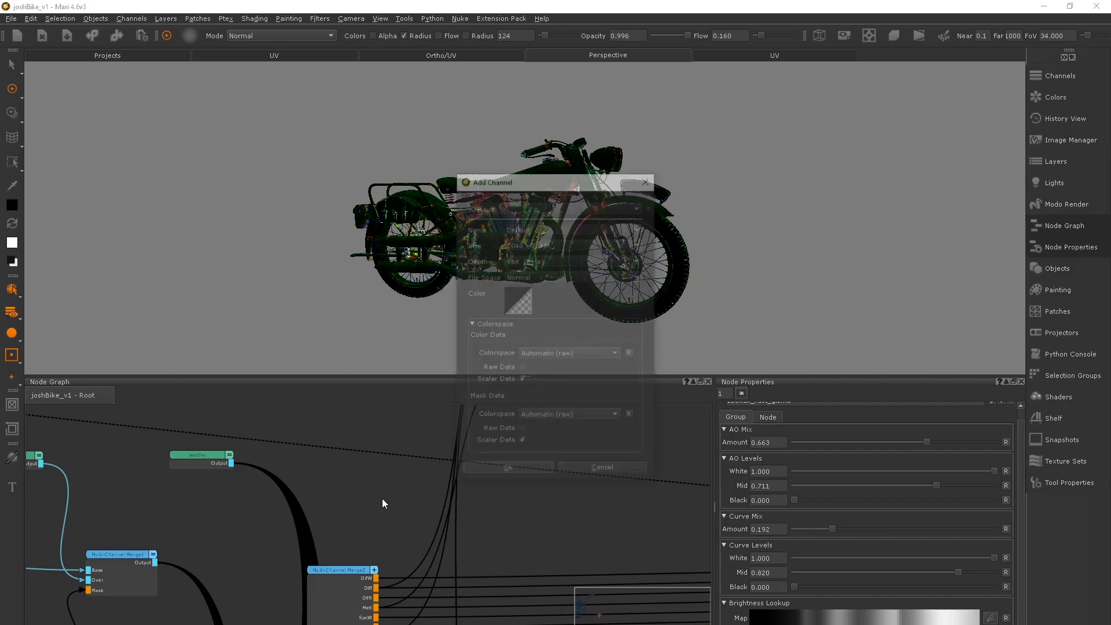
pyautogui.write('diffColorText')
pyautogui.click(500, 470)
# Step: Connect the diffuse output of Multi-Channel Merge2 to the diffColorText input and place the node beside the other channels
pyautogui.moveTo(420, 512); pyautogui.dragTo(381, 499, button='middle')
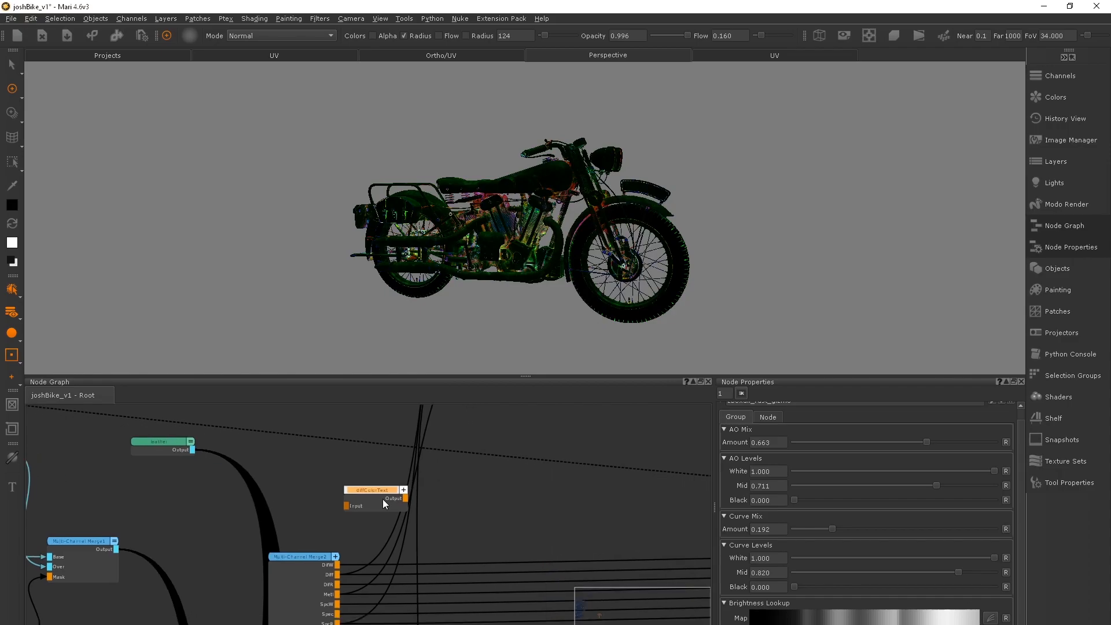
pyautogui.moveTo(463, 494); pyautogui.dragTo(531, 494)
pyautogui.moveTo(349, 550); pyautogui.dragTo(358, 501, button='middle')
pyautogui.scroll(3, 358, 505)
pyautogui.click(335, 530)
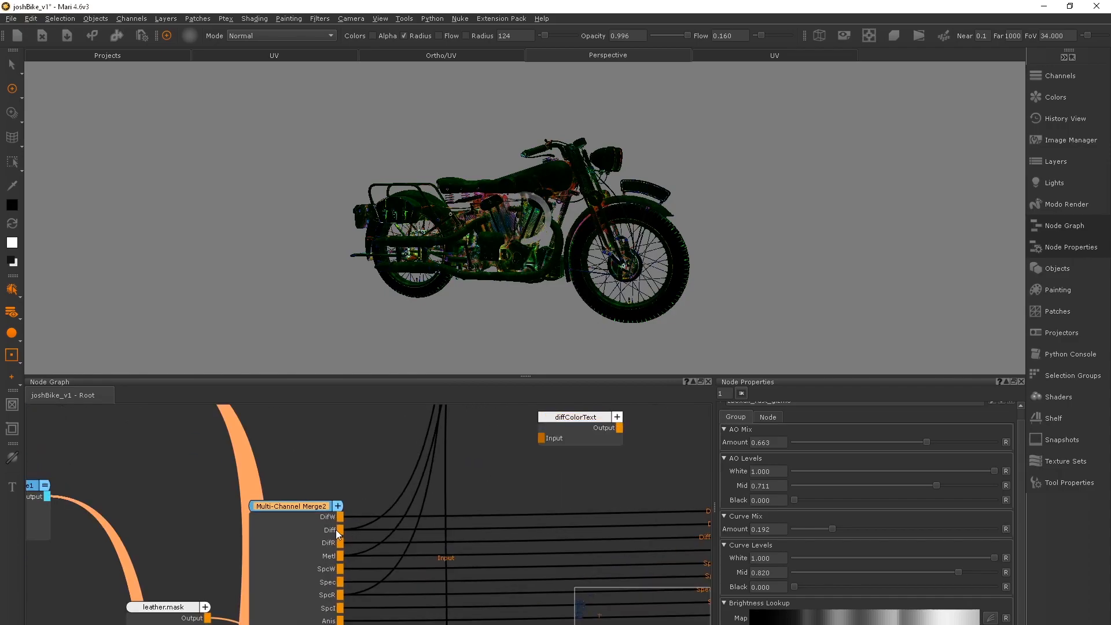
pyautogui.moveTo(521, 453); pyautogui.dragTo(541, 437)
pyautogui.scroll(-4, 586, 457)
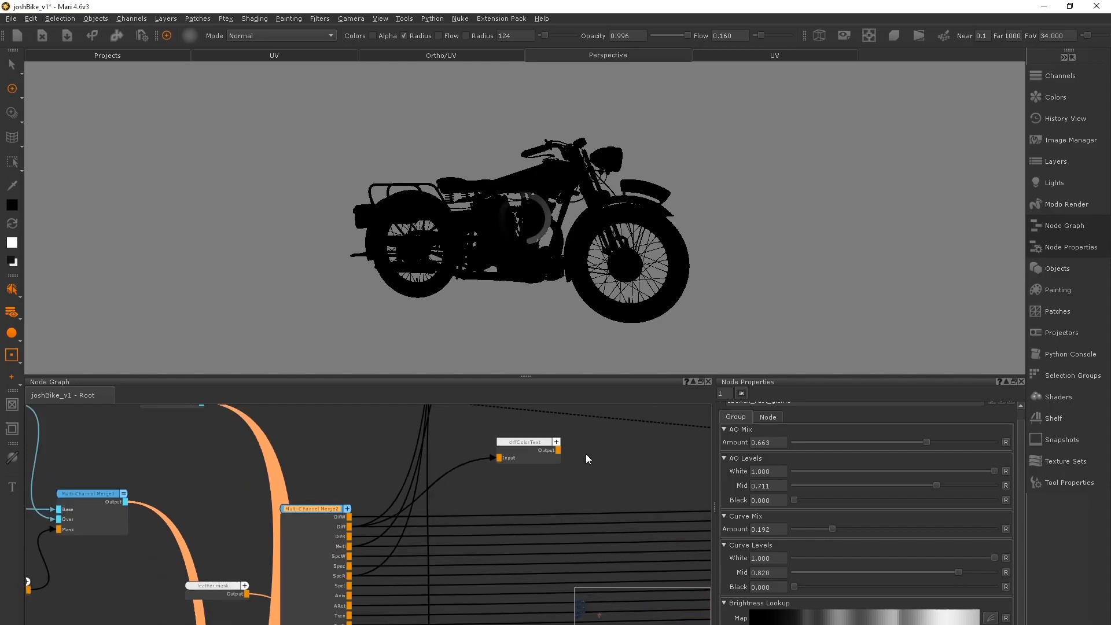
pyautogui.moveTo(479, 524); pyautogui.dragTo(542, 457)
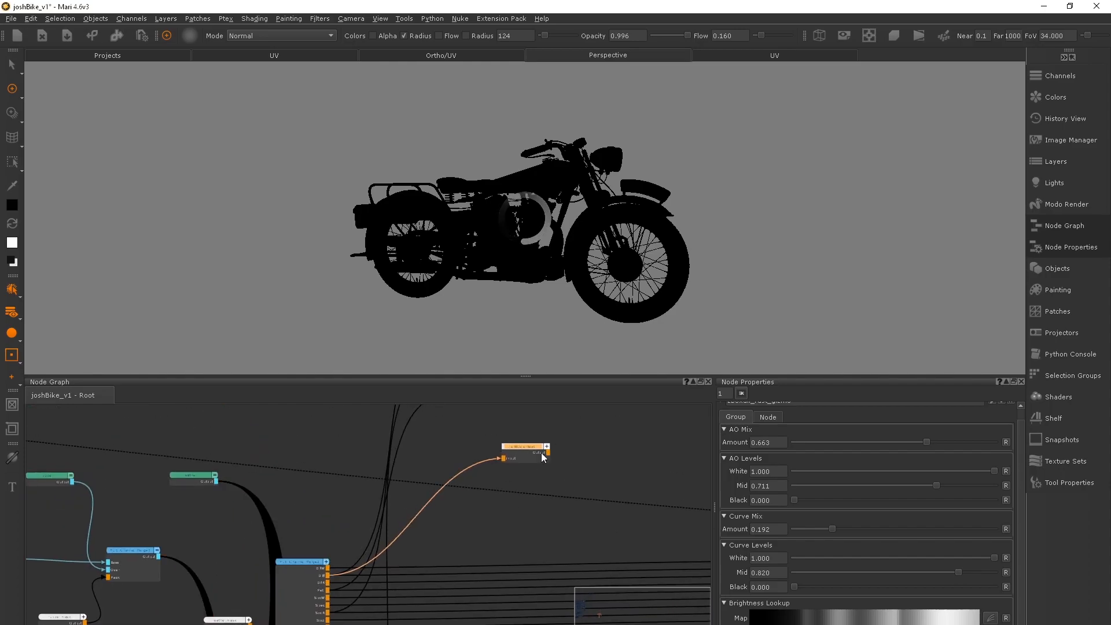
pyautogui.scroll(-2, 552, 456)
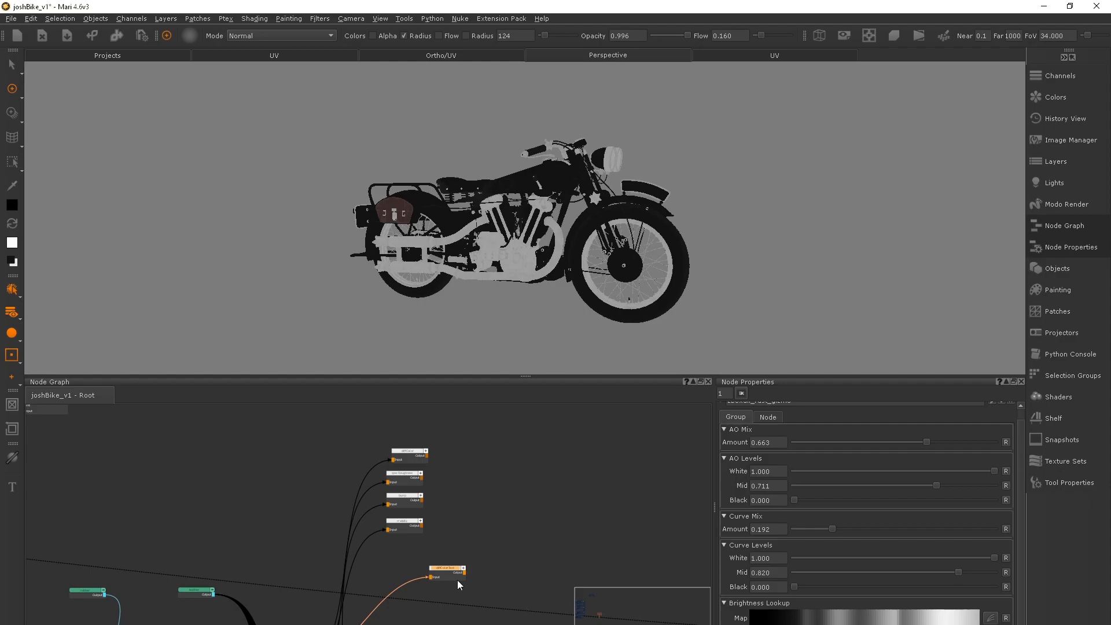
# Step: Display the diffColor channel node and examine the base colour on the motorcycle's engine and wheels
pyautogui.scroll(4, 462, 476)
pyautogui.moveTo(501, 480); pyautogui.dragTo(460, 503, button='middle')
pyautogui.moveTo(499, 456); pyautogui.dragTo(493, 454)
pyautogui.press('1')
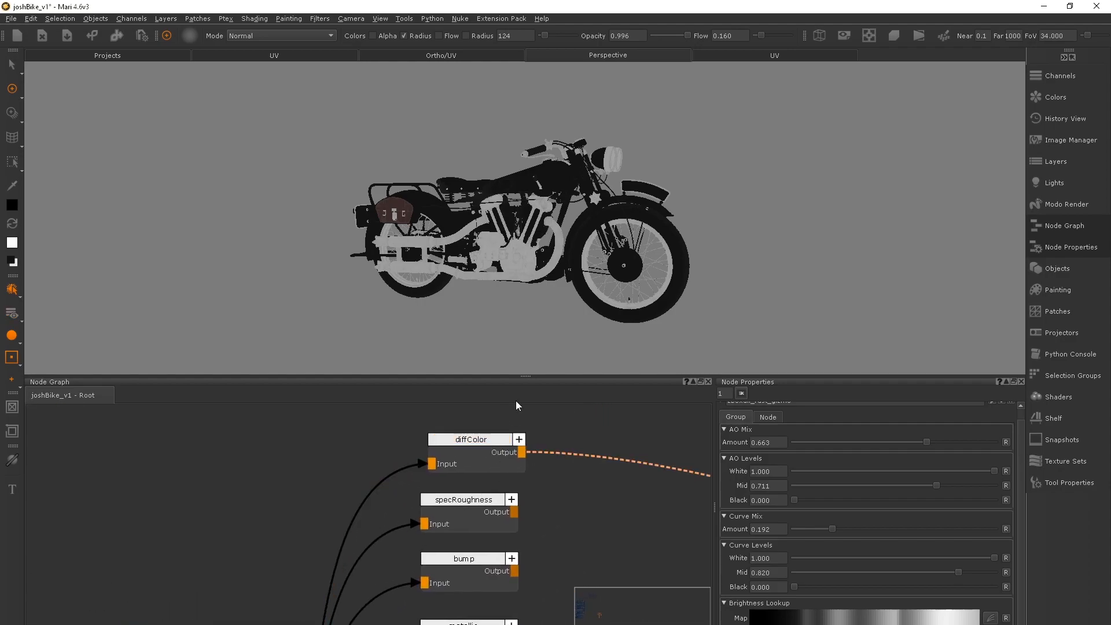
pyautogui.scroll(5, 477, 232)
pyautogui.keyDown('alt'); pyautogui.moveTo(477, 233); pyautogui.dragTo(550, 223); pyautogui.keyUp('alt')
pyautogui.keyDown('alt'); pyautogui.moveTo(550, 223); pyautogui.dragTo(614, 225, button='right'); pyautogui.keyUp('alt')
pyautogui.keyDown('alt'); pyautogui.moveTo(613, 226); pyautogui.dragTo(416, 324, button='middle'); pyautogui.keyUp('alt')
pyautogui.keyDown('alt'); pyautogui.moveTo(555, 197); pyautogui.dragTo(746, 246); pyautogui.keyUp('alt')
pyautogui.keyDown('alt'); pyautogui.moveTo(746, 246); pyautogui.dragTo(778, 227, button='middle'); pyautogui.keyUp('alt')
pyautogui.keyDown('alt'); pyautogui.moveTo(491, 221); pyautogui.dragTo(370, 221, button='right'); pyautogui.keyUp('alt')
pyautogui.keyDown('alt'); pyautogui.moveTo(425, 205); pyautogui.dragTo(480, 203); pyautogui.keyUp('alt')
pyautogui.keyDown('alt'); pyautogui.moveTo(457, 174); pyautogui.dragTo(480, 228, button='middle'); pyautogui.keyUp('alt')
pyautogui.keyDown('alt'); pyautogui.moveTo(486, 231); pyautogui.dragTo(573, 240, button='right'); pyautogui.keyUp('alt')
pyautogui.keyDown('alt'); pyautogui.moveTo(573, 240); pyautogui.dragTo(583, 244); pyautogui.keyUp('alt')
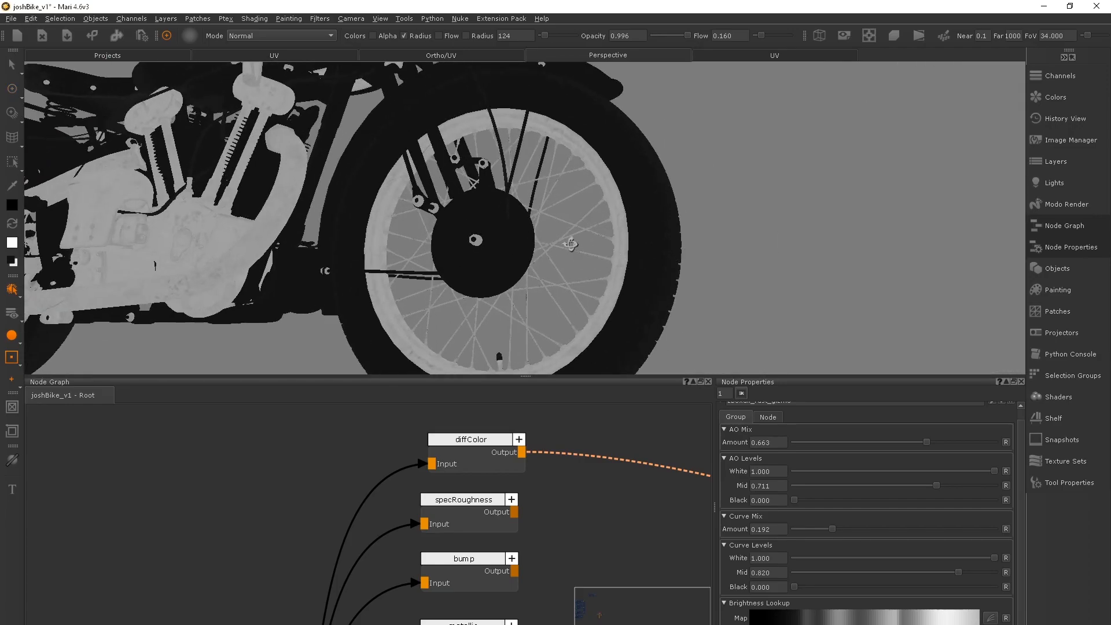
pyautogui.keyDown('alt'); pyautogui.moveTo(583, 243); pyautogui.dragTo(513, 251, button='right'); pyautogui.keyUp('alt')
pyautogui.keyDown('alt'); pyautogui.moveTo(513, 251); pyautogui.dragTo(399, 278); pyautogui.keyUp('alt')
# Step: Display the specRoughness channel node and examine the roughness across the tyres, engine and rear section
pyautogui.press('1')
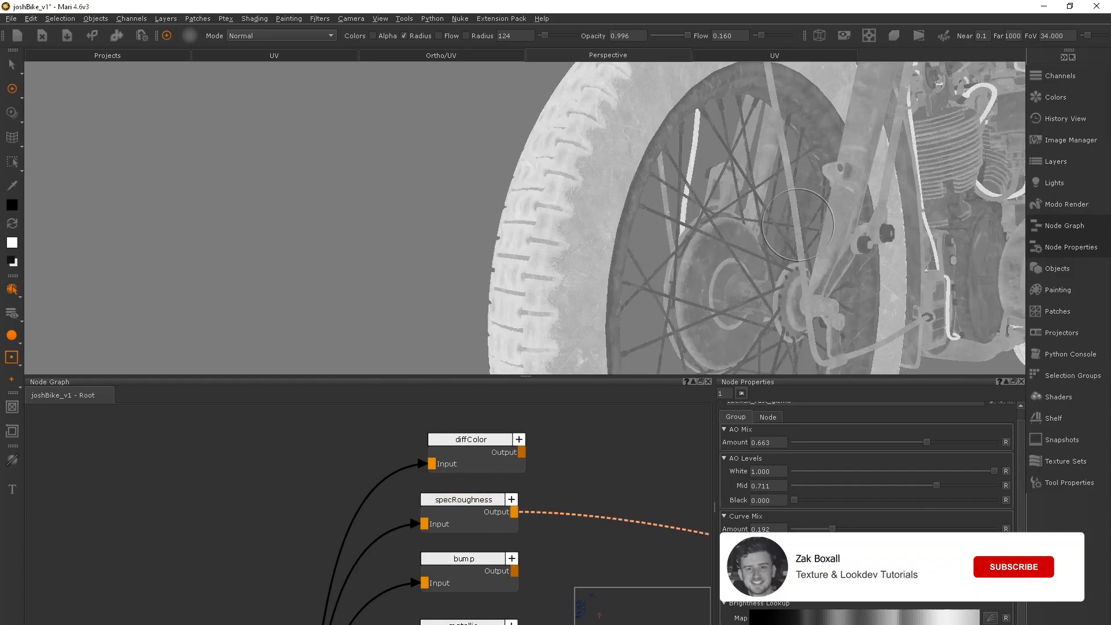
pyautogui.keyDown('alt'); pyautogui.moveTo(757, 174); pyautogui.dragTo(619, 166, button='right'); pyautogui.keyUp('alt')
pyautogui.keyDown('alt'); pyautogui.moveTo(622, 165); pyautogui.dragTo(954, 217); pyautogui.keyUp('alt')
pyautogui.keyDown('alt'); pyautogui.moveTo(549, 195); pyautogui.dragTo(779, 214, button='middle'); pyautogui.keyUp('alt')
pyautogui.keyDown('alt'); pyautogui.moveTo(779, 215); pyautogui.dragTo(812, 213); pyautogui.keyUp('alt')
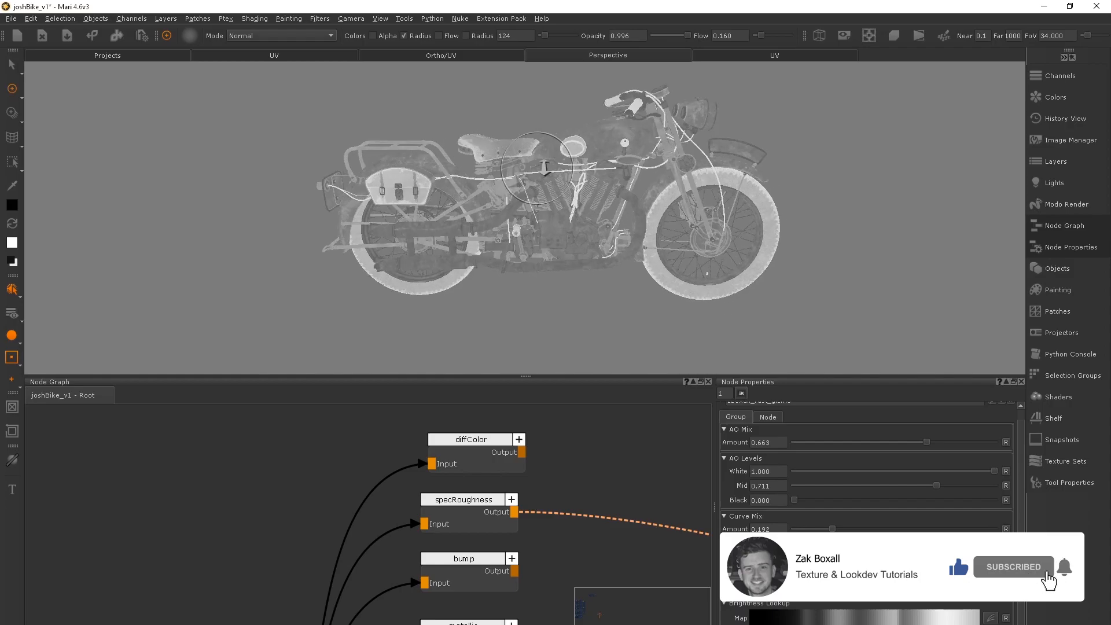
pyautogui.keyDown('alt'); pyautogui.moveTo(359, 196); pyautogui.dragTo(457, 193, button='right'); pyautogui.keyUp('alt')
pyautogui.keyDown('alt'); pyautogui.moveTo(347, 197); pyautogui.dragTo(440, 191, button='middle'); pyautogui.keyUp('alt')
pyautogui.keyDown('alt'); pyautogui.moveTo(289, 190); pyautogui.dragTo(386, 189, button='right'); pyautogui.keyUp('alt')
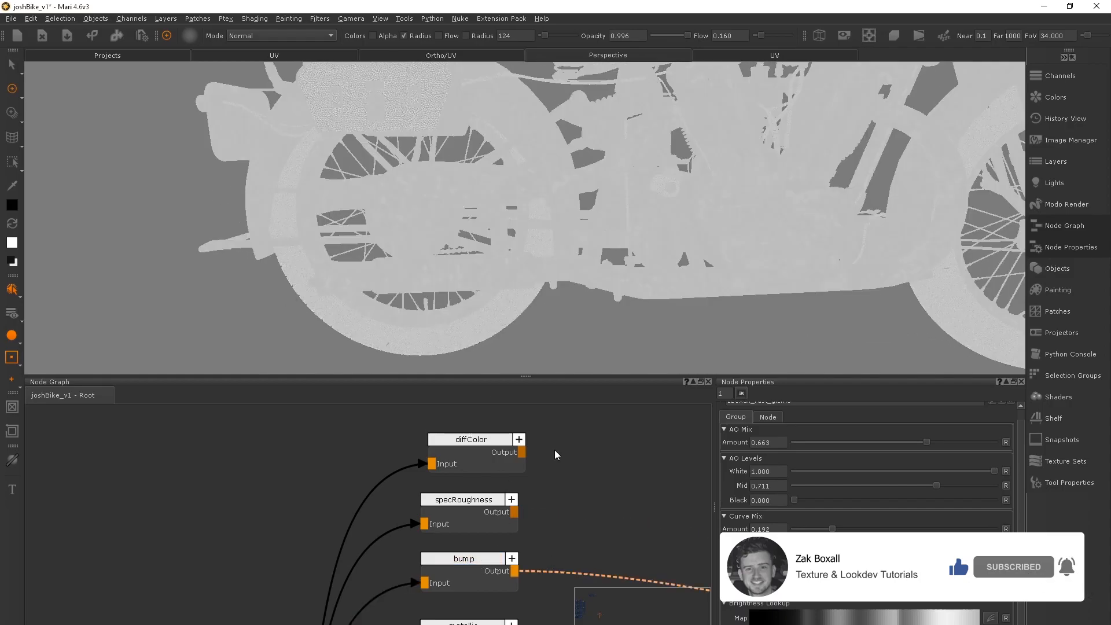
# Step: Examine the bump channel around the saddlebag and rear wheel
pyautogui.keyDown('alt'); pyautogui.moveTo(515, 223); pyautogui.dragTo(659, 196, button='middle'); pyautogui.keyUp('alt')
pyautogui.keyDown('alt'); pyautogui.moveTo(659, 197); pyautogui.dragTo(707, 226, button='right'); pyautogui.keyUp('alt')
pyautogui.keyDown('alt'); pyautogui.moveTo(564, 214); pyautogui.dragTo(544, 243, button='middle'); pyautogui.keyUp('alt')
pyautogui.keyDown('alt'); pyautogui.moveTo(543, 243); pyautogui.dragTo(260, 250, button='right'); pyautogui.keyUp('alt')
pyautogui.moveTo(506, 586); pyautogui.dragTo(471, 501, button='middle')
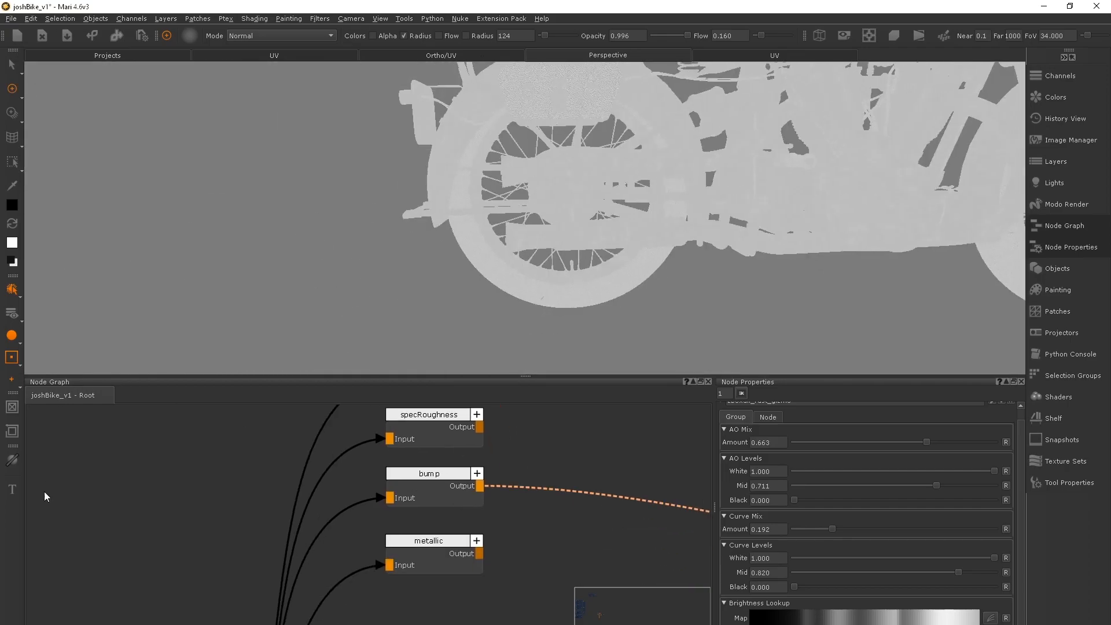
# Step: Display the metallic channel node on the whole motorcycle
pyautogui.click(431, 543)
pyautogui.press('1')
pyautogui.moveTo(551, 486); pyautogui.dragTo(468, 534, button='middle')
pyautogui.scroll(-5, 468, 531)
pyautogui.keyDown('alt'); pyautogui.moveTo(814, 191); pyautogui.dragTo(645, 250, button='right'); pyautogui.keyUp('alt')
# Step: Examine the node graph from the last multi-channel merge back through the material merges to the dirt and dust mask gizmos
pyautogui.scroll(-10, 370, 508)
pyautogui.moveTo(370, 504); pyautogui.dragTo(524, 449, button='middle')
pyautogui.scroll(6, 494, 442)
pyautogui.scroll(1, 422, 490)
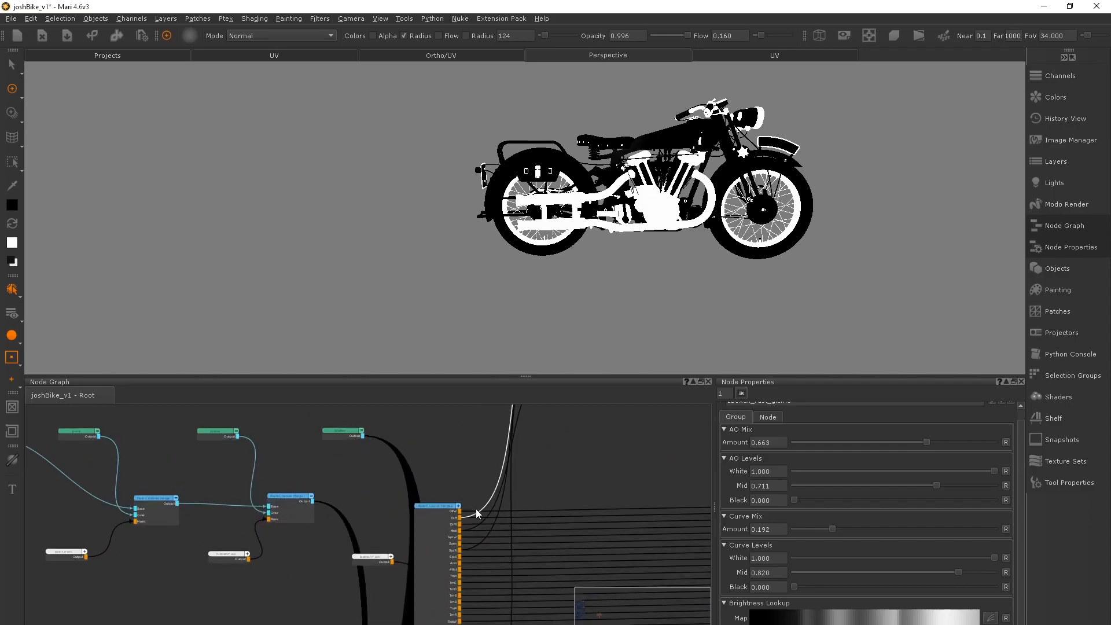
pyautogui.click(458, 505)
pyautogui.scroll(-2, 456, 466)
pyautogui.scroll(-2, 459, 462)
pyautogui.moveTo(483, 440); pyautogui.dragTo(450, 471, button='middle')
pyautogui.scroll(2, 382, 504)
pyautogui.moveTo(163, 456); pyautogui.dragTo(453, 514, button='middle')
pyautogui.scroll(-6, 371, 522)
pyautogui.moveTo(238, 531); pyautogui.dragTo(532, 506, button='middle')
pyautogui.moveTo(436, 477); pyautogui.dragTo(511, 538, button='middle')
pyautogui.moveTo(531, 421); pyautogui.dragTo(523, 555, button='middle')
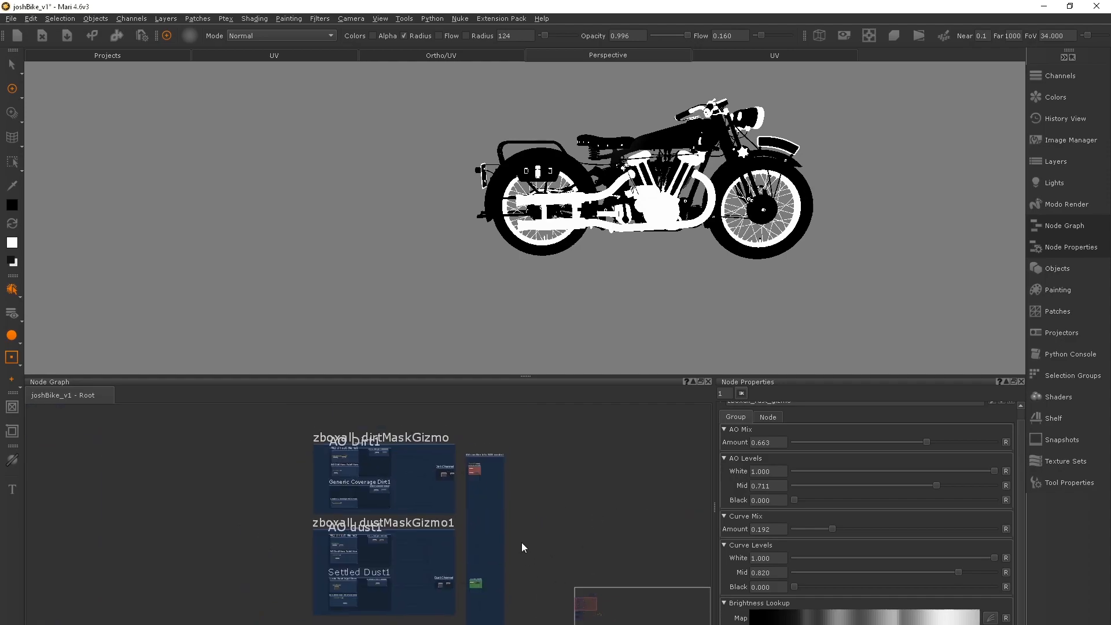
pyautogui.moveTo(533, 471); pyautogui.dragTo(535, 485, button='middle')
# Step: Rename the channels maskDirtRGB_2, maskDirt1 and maskDust1 as maskDirtRGB, maskDirt and maskDust
pyautogui.click(1051, 77)
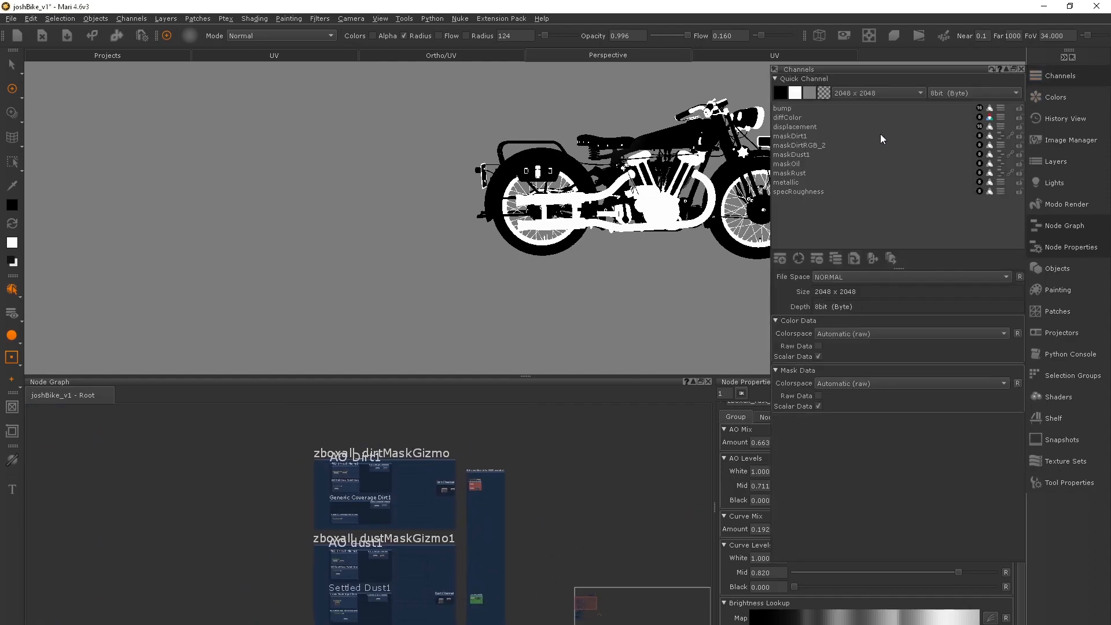
pyautogui.doubleClick(816, 144)
pyautogui.click(836, 144)
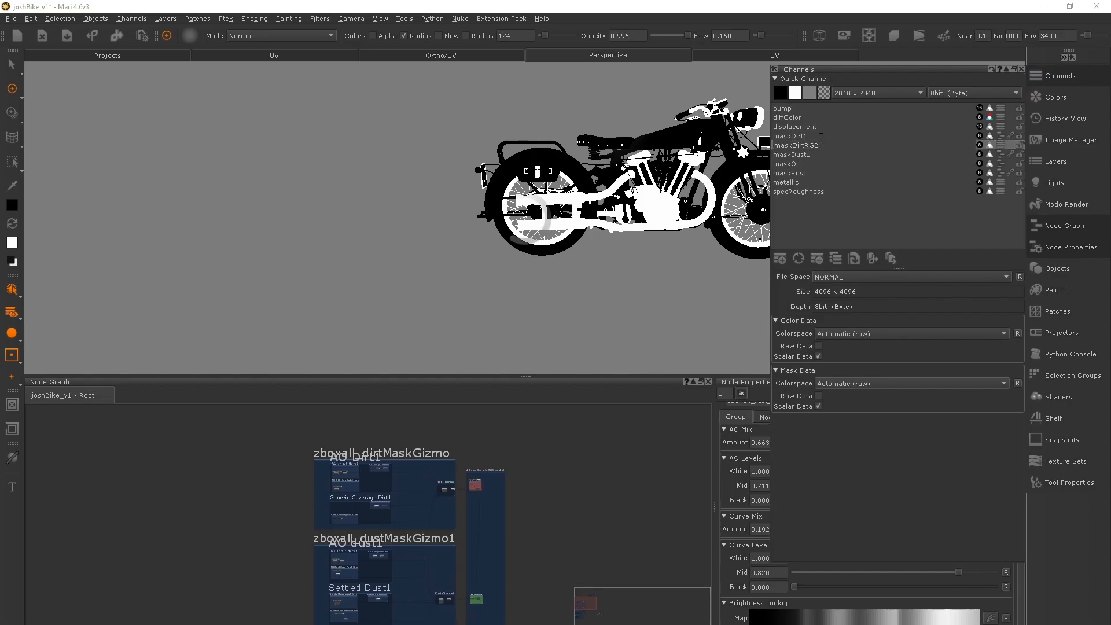
pyautogui.doubleClick(819, 136)
pyautogui.press('BackSpace')
pyautogui.press('Return')
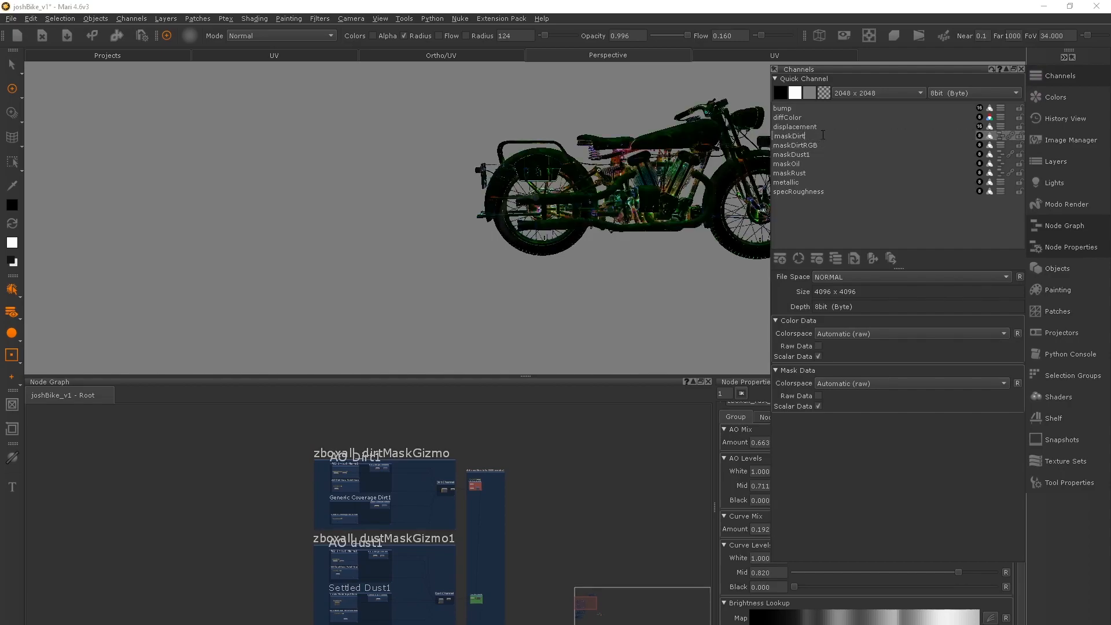
pyautogui.click(818, 155)
pyautogui.doubleClick(818, 154)
pyautogui.press('BackSpace')
pyautogui.press('Return')
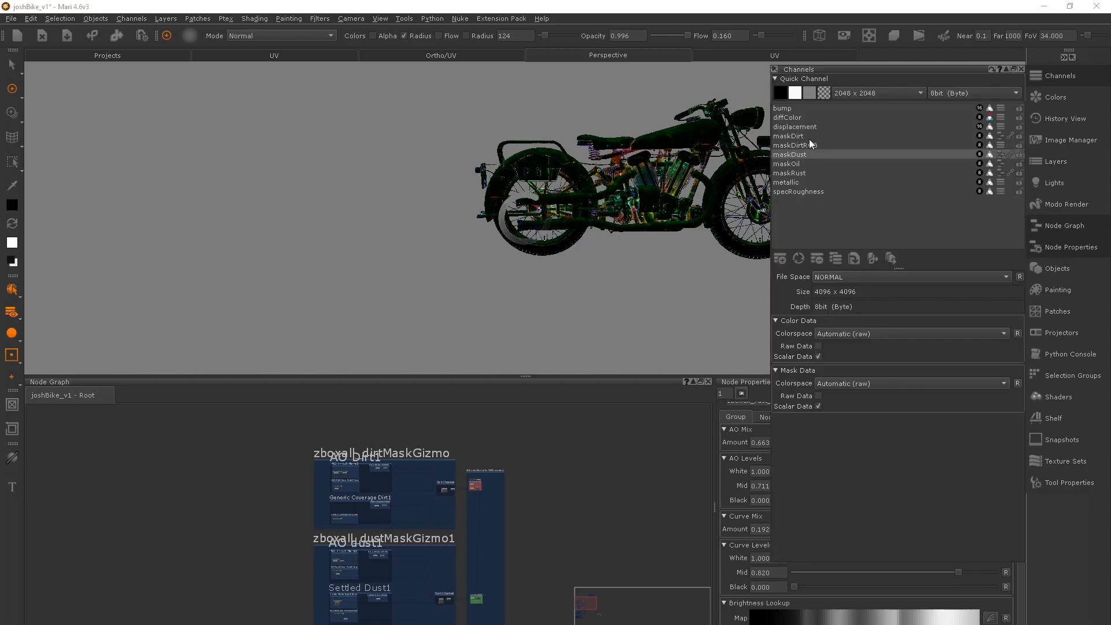
# Step: Add the maskOil, maskRust, maskDirt and maskDust channels to the export items with D:/josh_bike/sourceimages/textures/v2 as export root path
pyautogui.rightClick(805, 152)
pyautogui.click(866, 345)
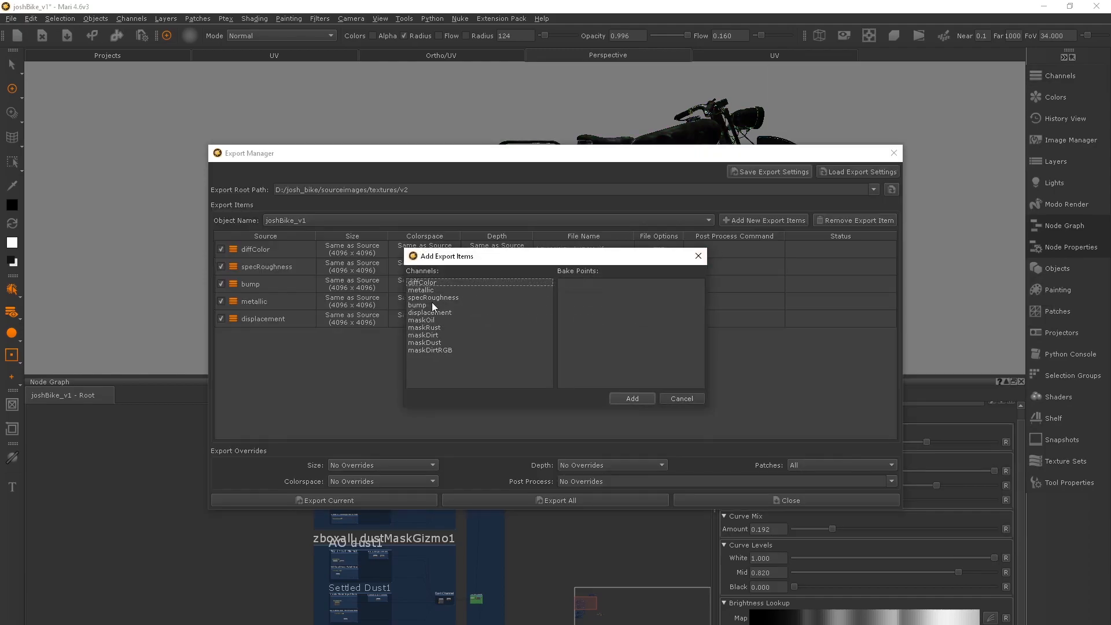
pyautogui.click(445, 320)
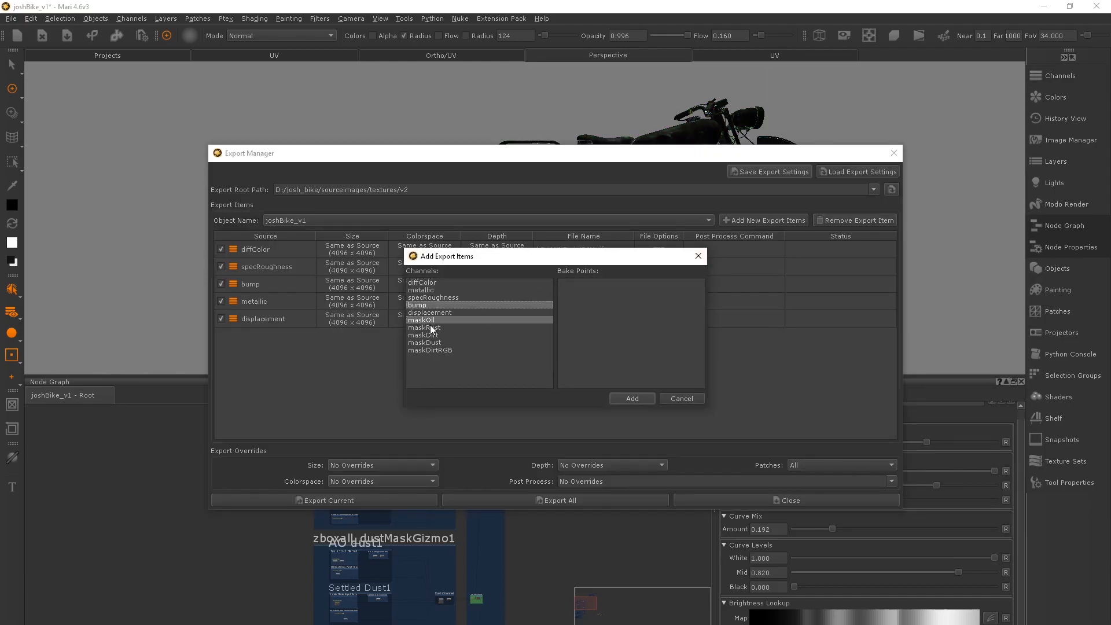
pyautogui.moveTo(426, 329); pyautogui.dragTo(456, 349)
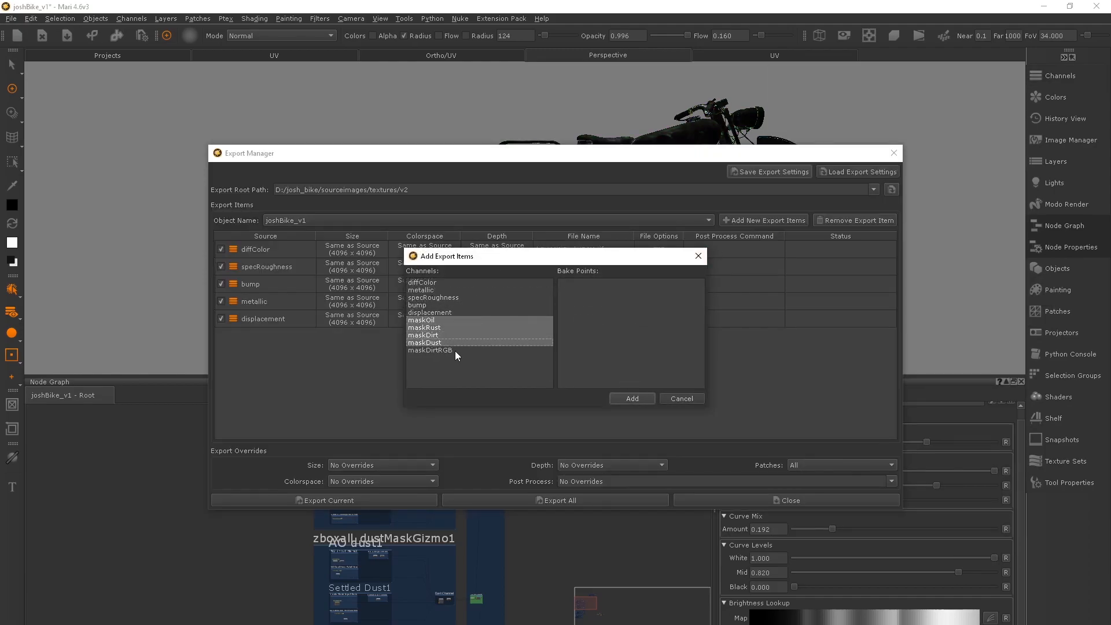
pyautogui.click(635, 396)
pyautogui.click(890, 190)
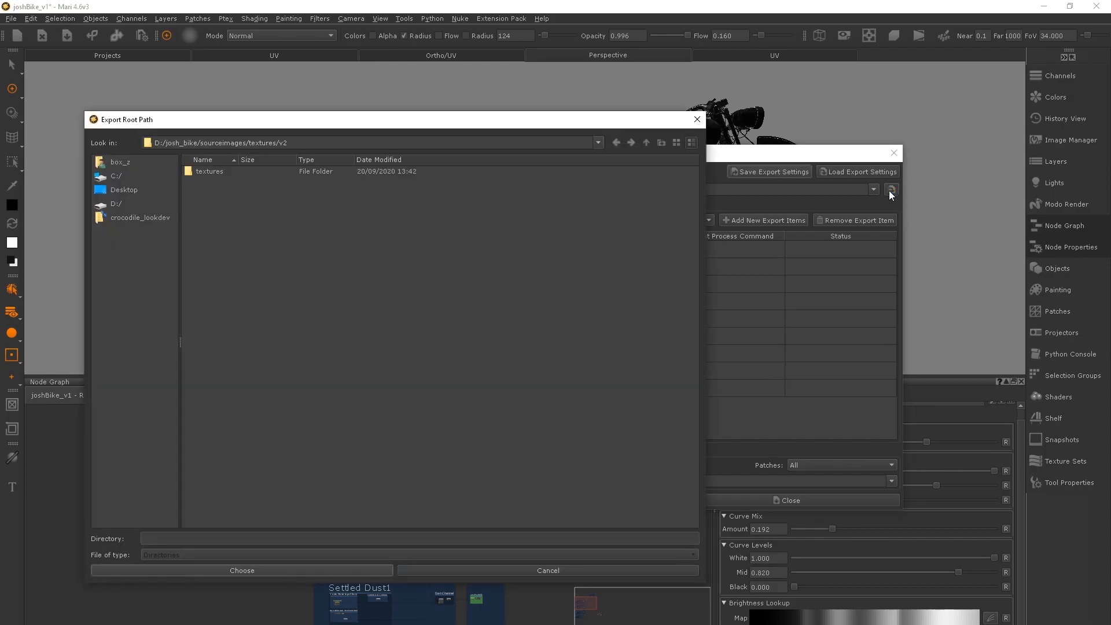
pyautogui.click(181, 571)
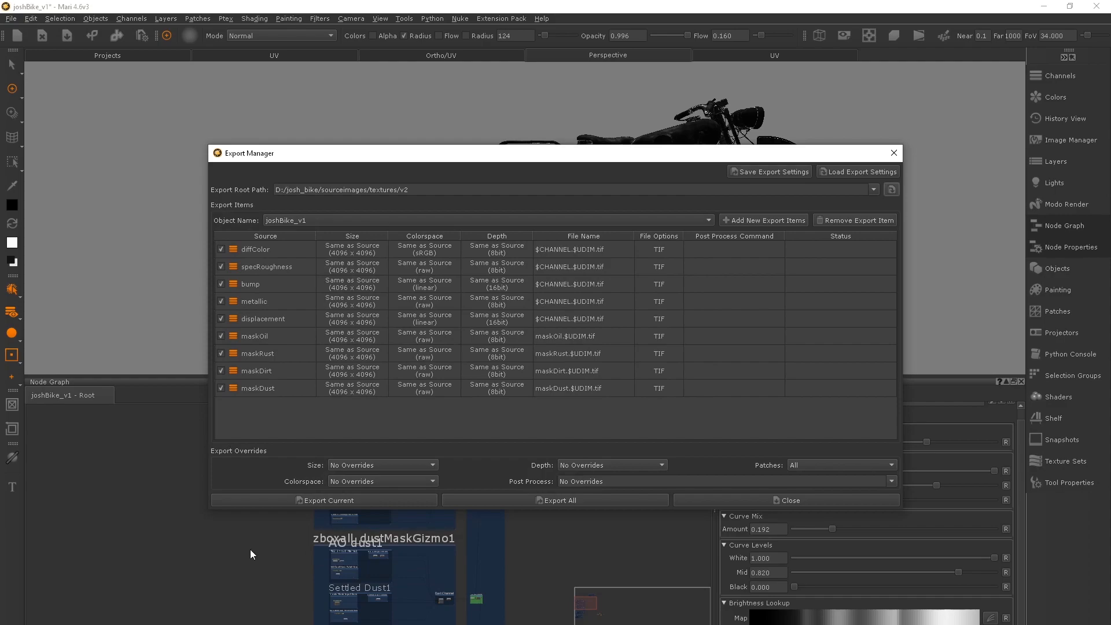